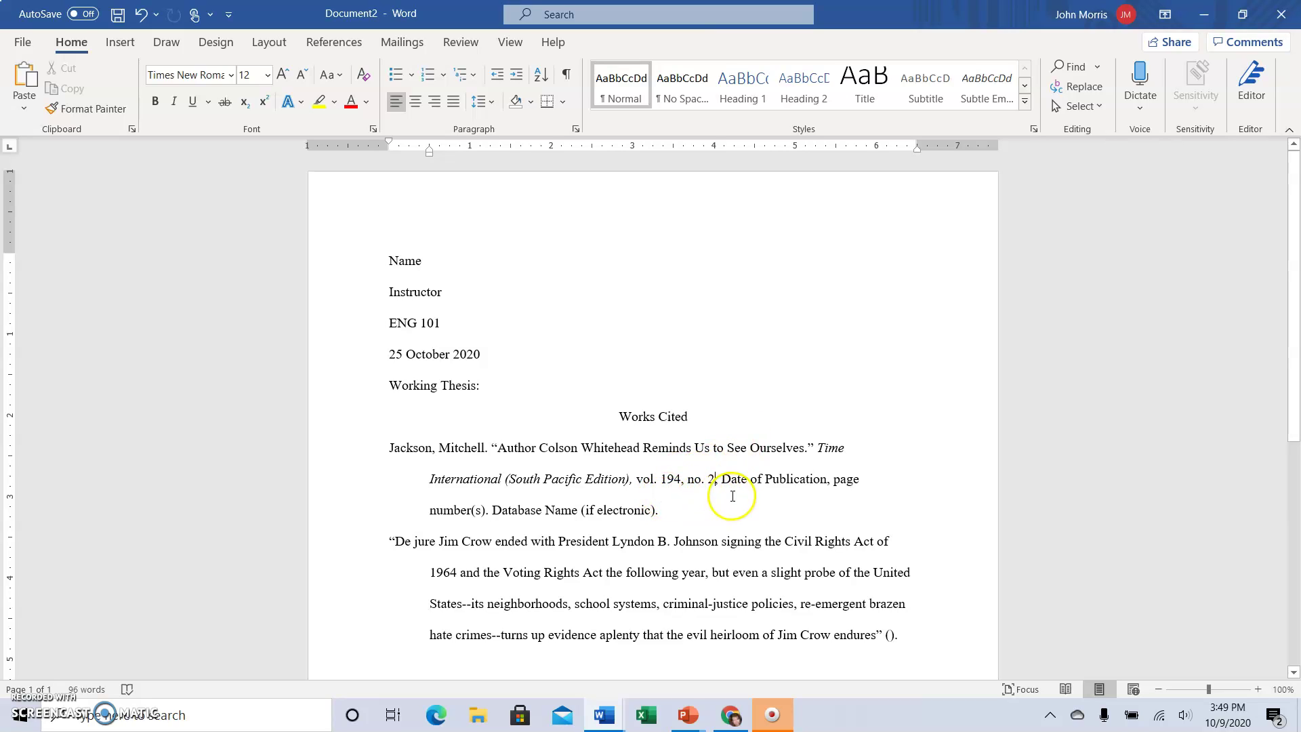
- Remove the stray comma after 'no. 2' and set the Jackson entry's date to '8 July 2019'
key(Delete)
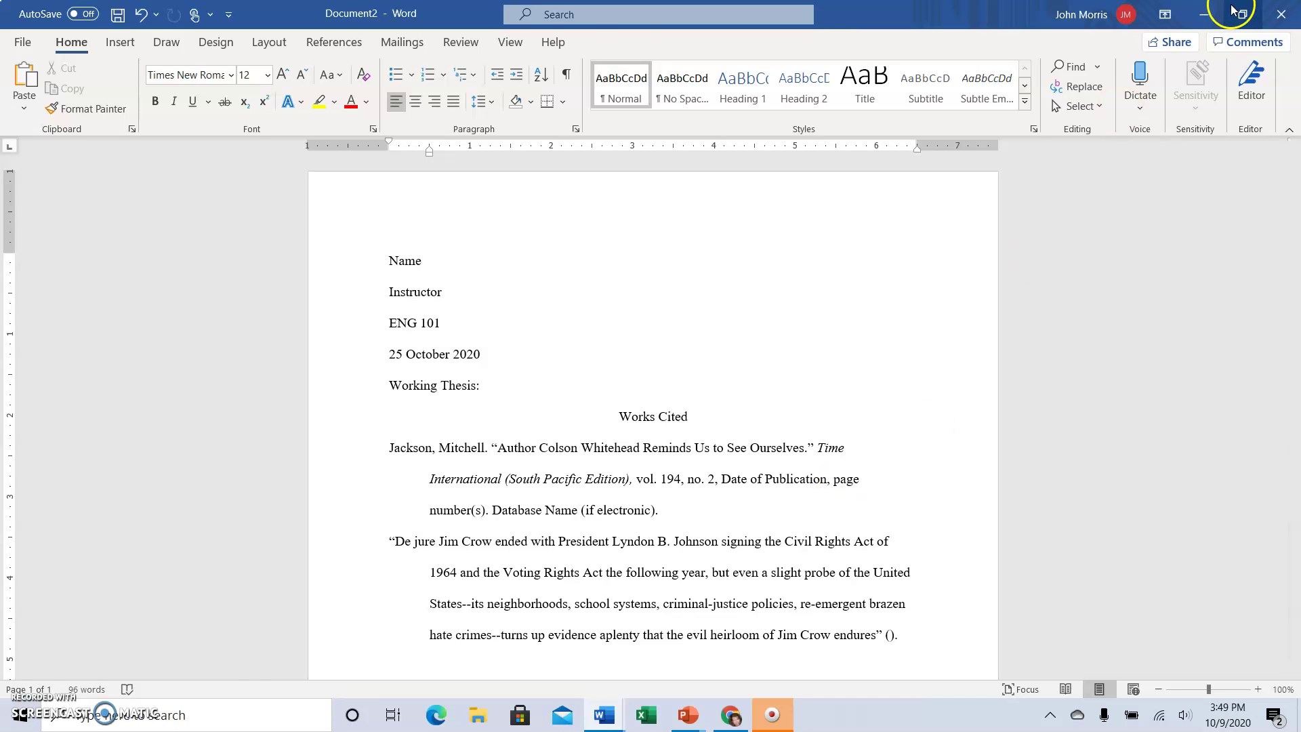
click(1203, 14)
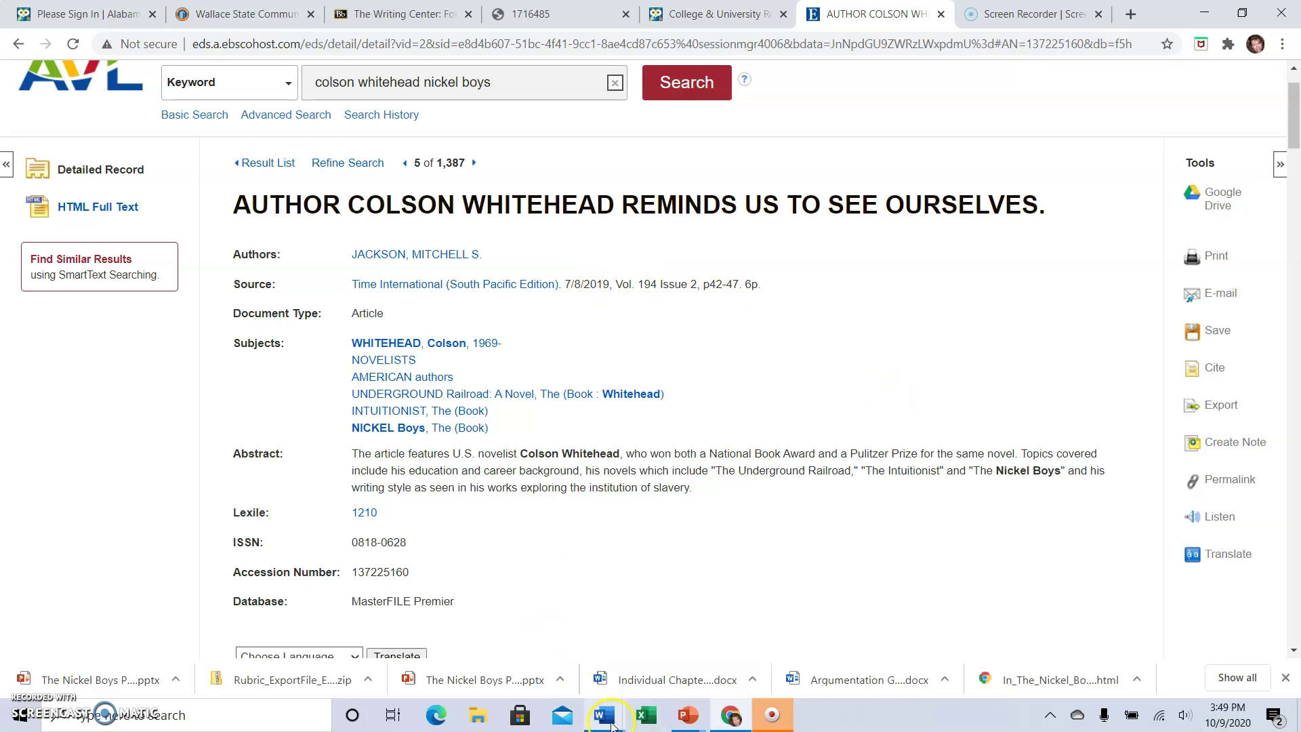
mouse_move(604, 714)
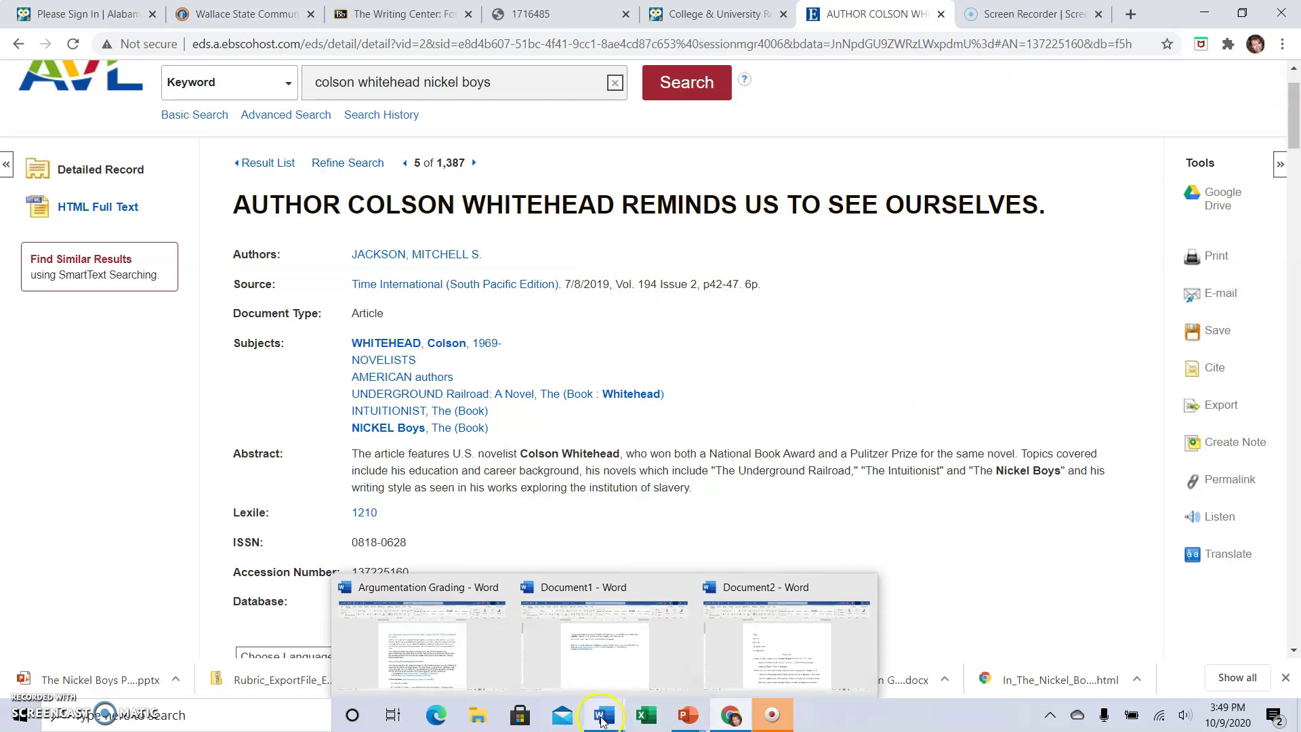
click(808, 644)
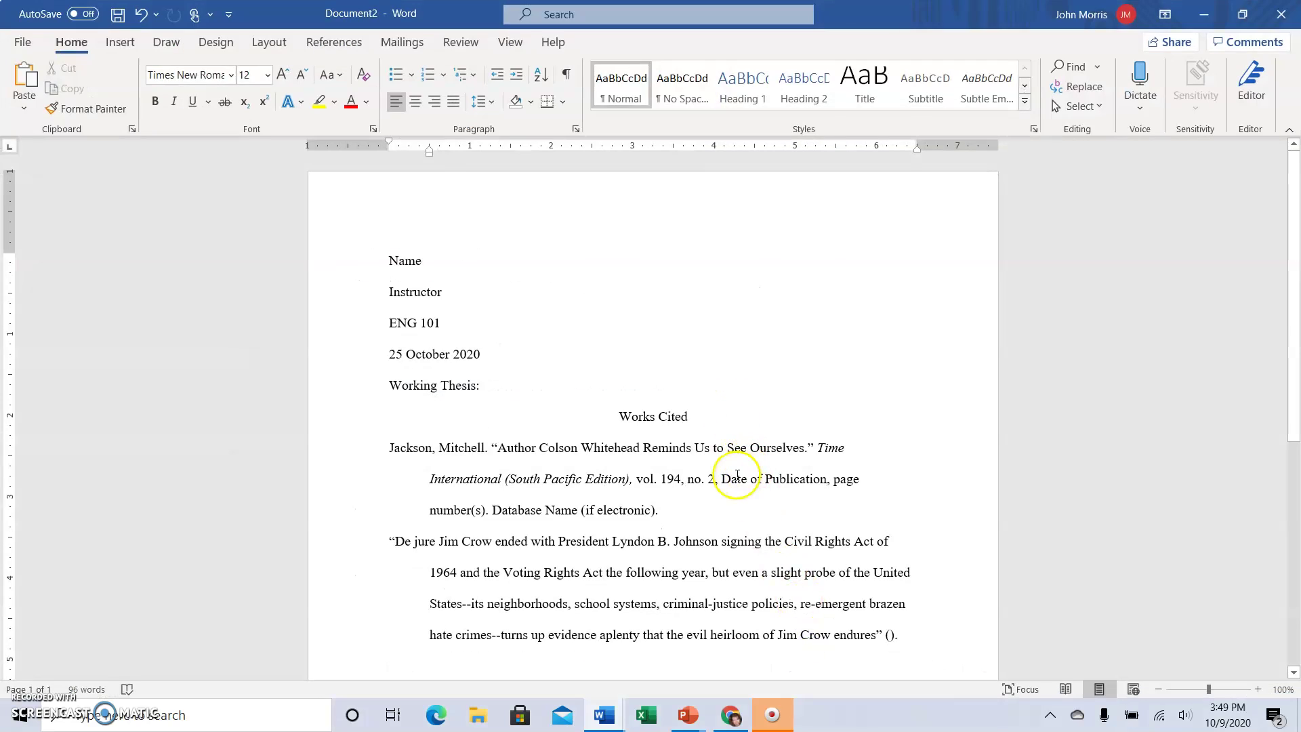
key(BackSpace)
key(BackSpace)
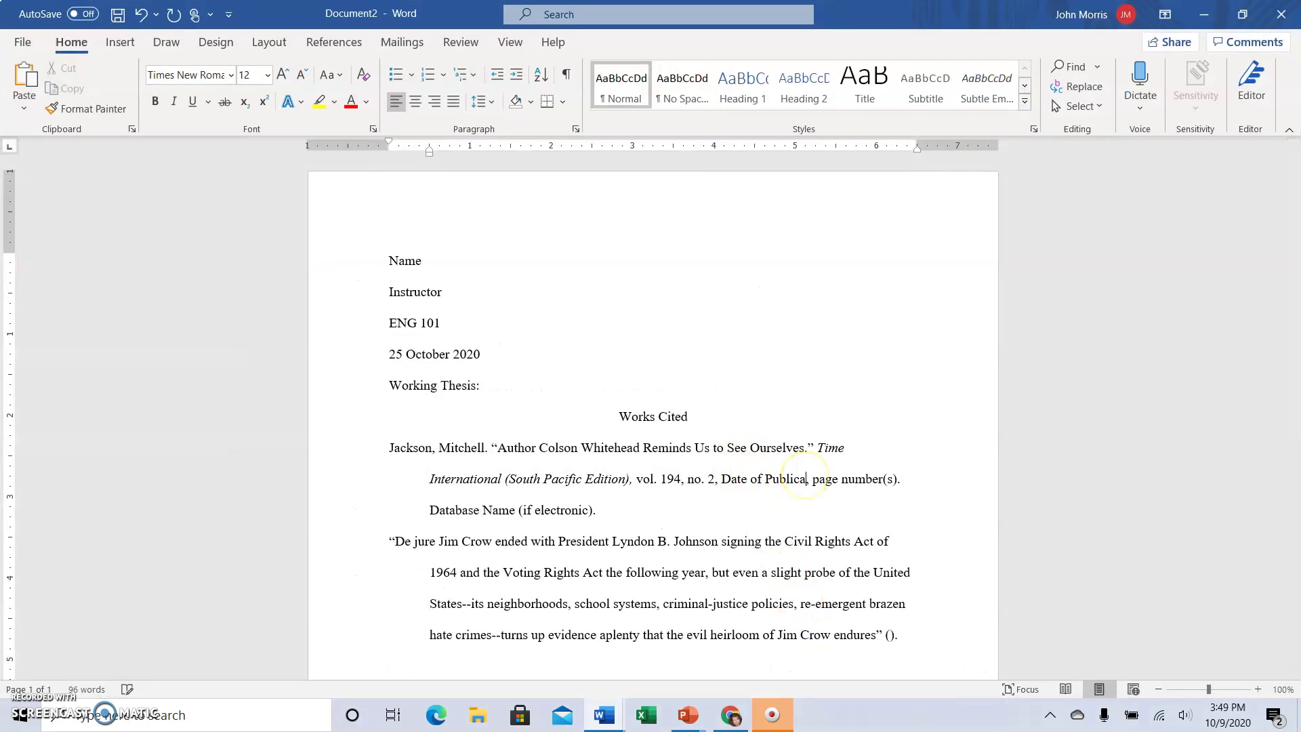
key(BackSpace)
key(BackSpace)
key(BackSpace)
key(BackSpace)
key(BackSpace)
key(BackSpace)
key(BackSpace)
key(BackSpace)
key(BackSpace)
key(BackSpace)
key(BackSpace)
text(8 )
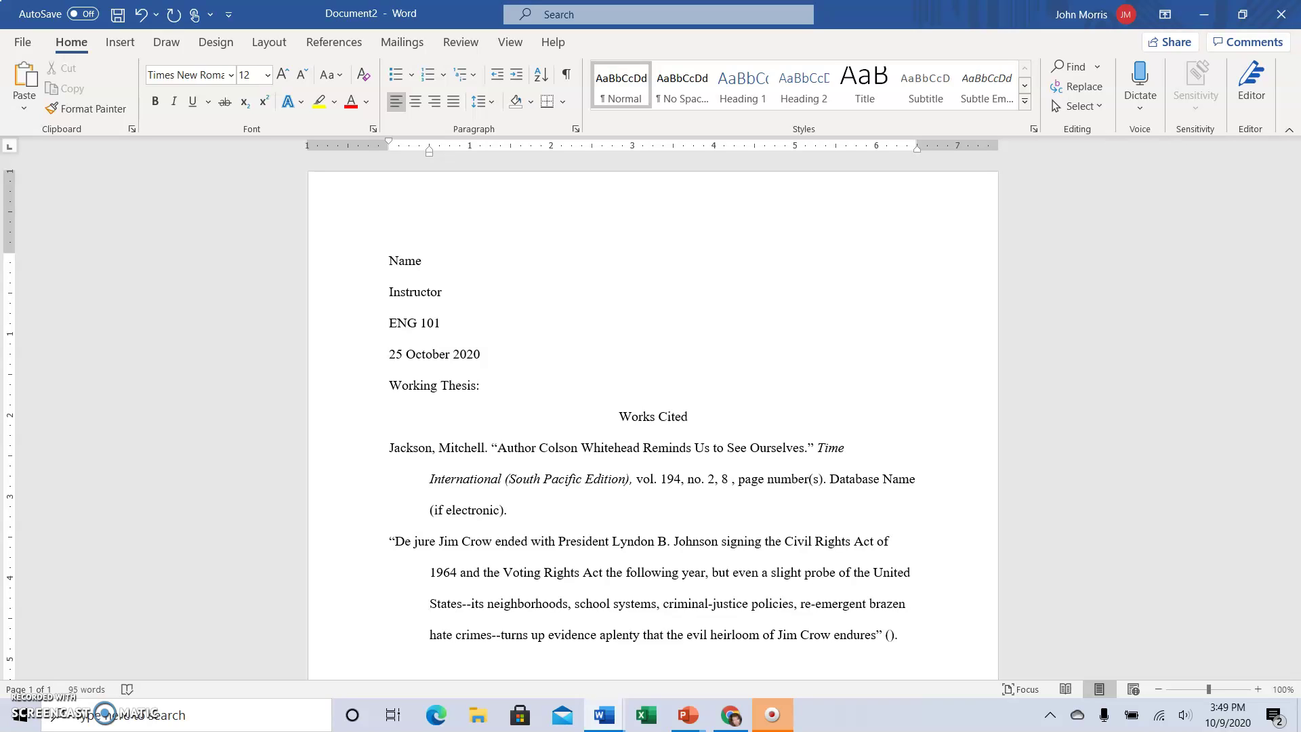
text(July )
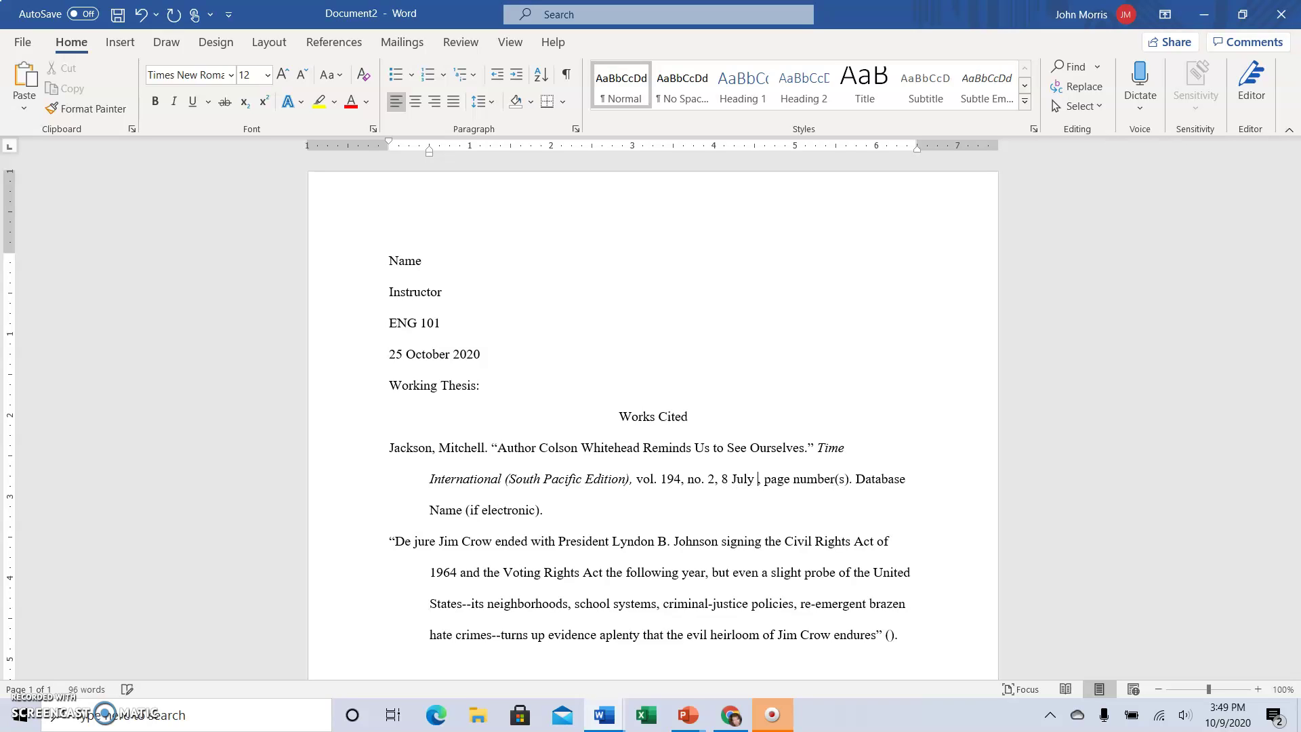
text(2019)
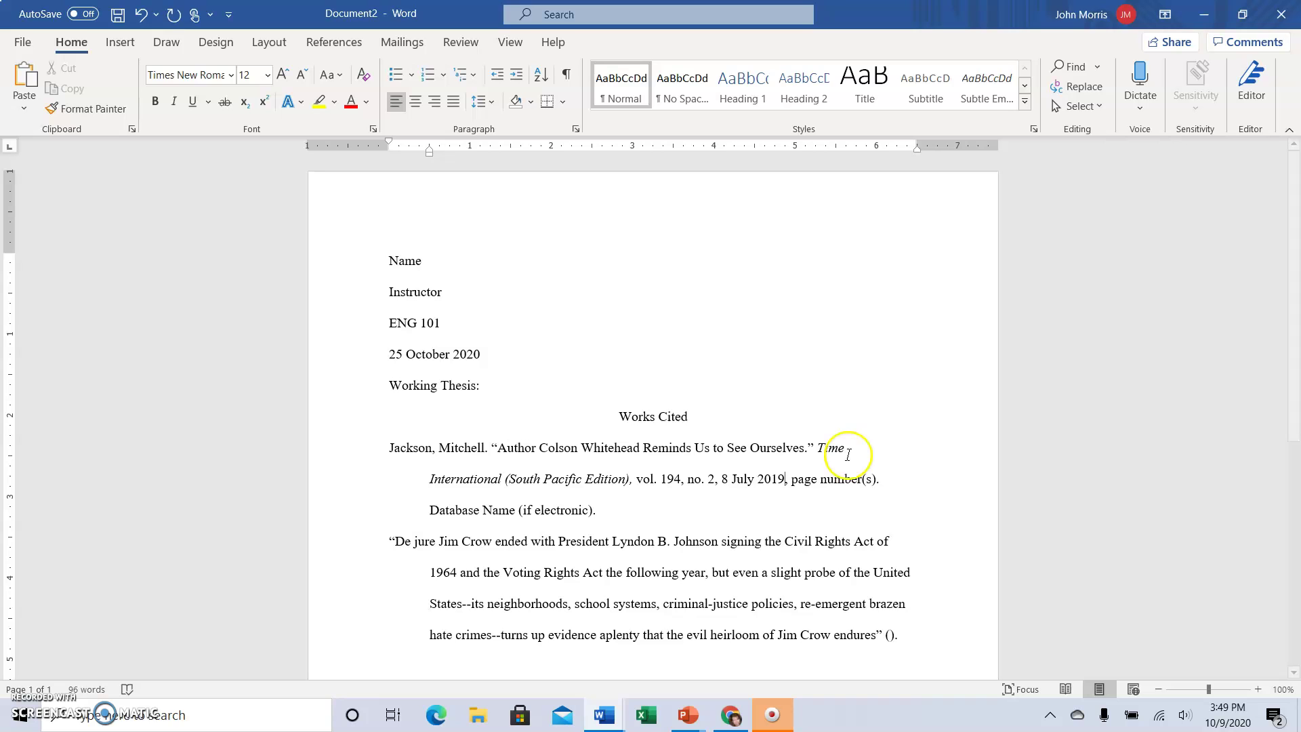
- After checking the source, change the Jackson entry's page placeholder to 'pp. 42-47'
click(1203, 14)
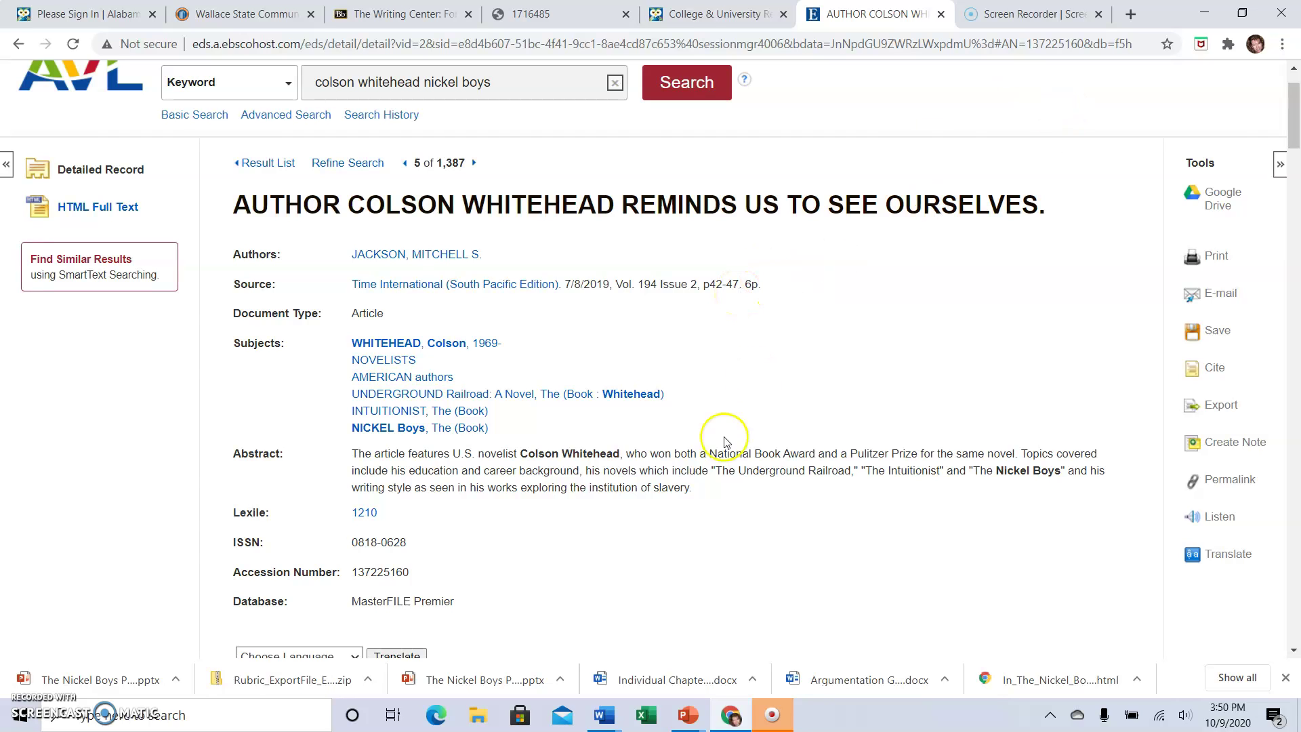
mouse_move(604, 714)
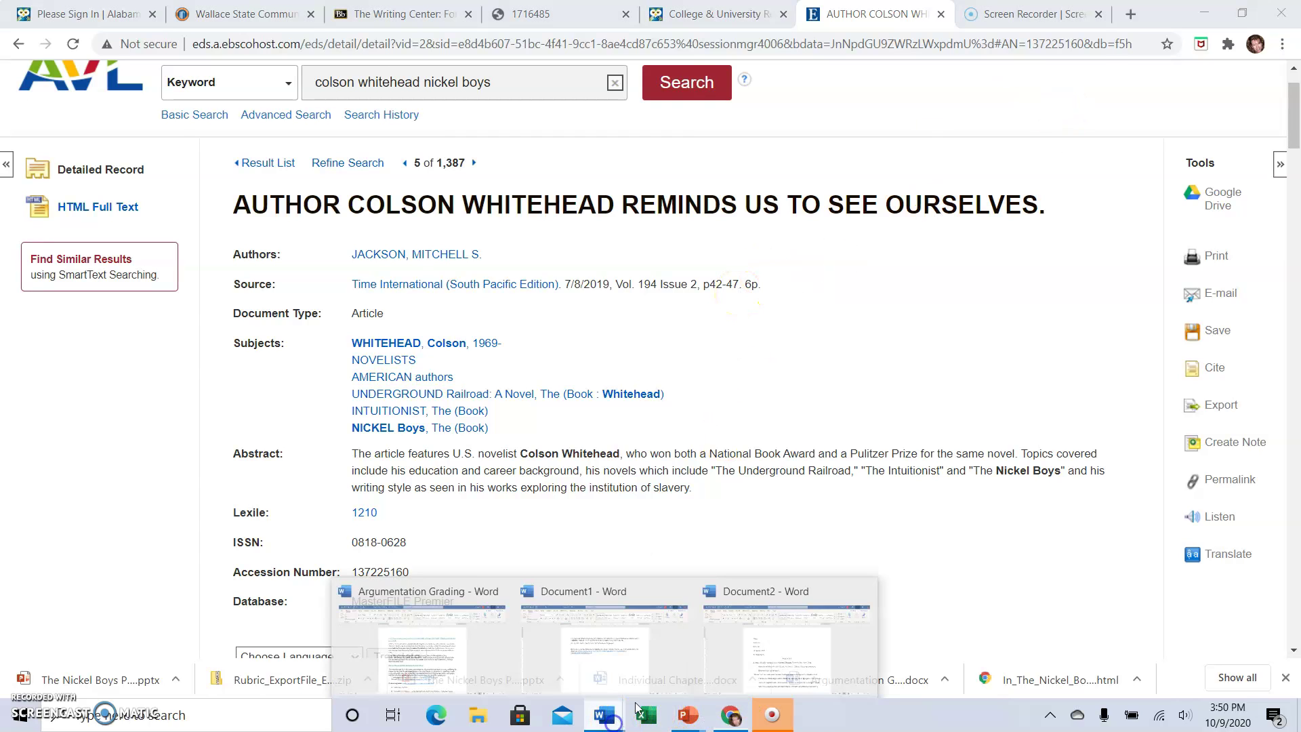
click(728, 686)
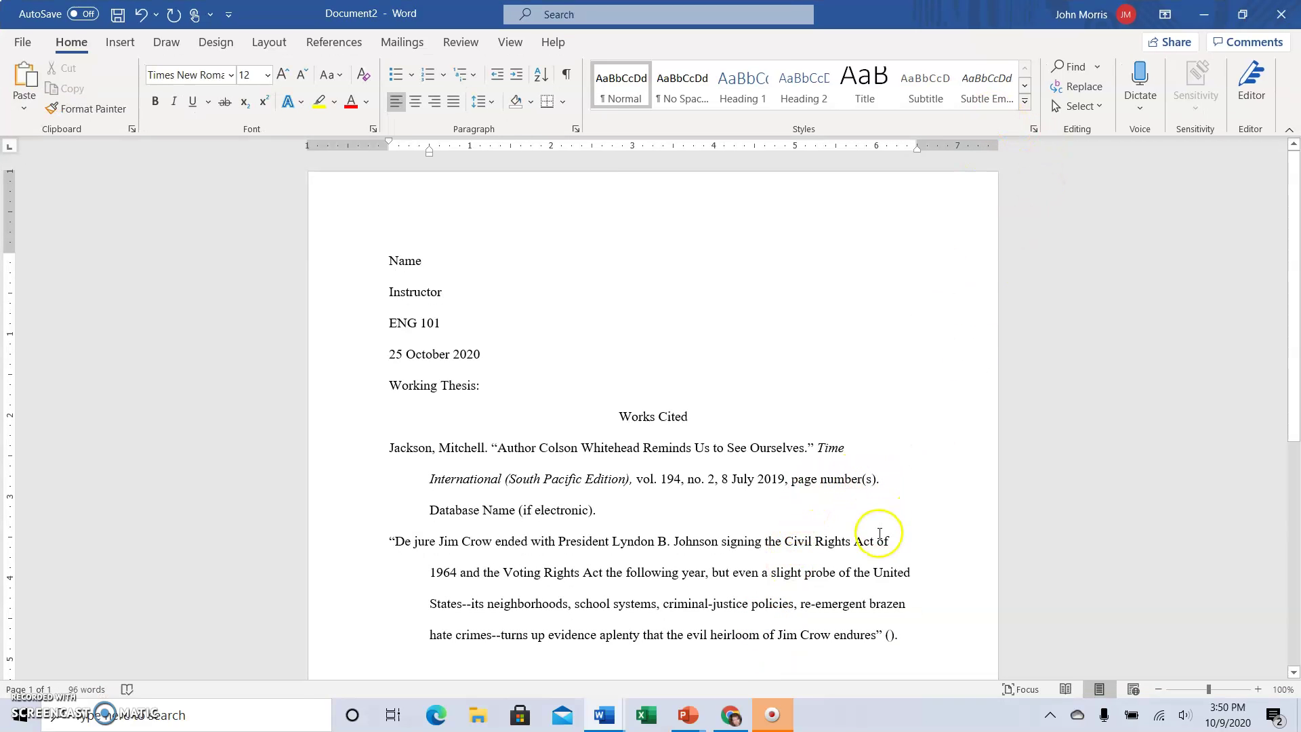
click(878, 479)
key(BackSpace)
key(BackSpace)
key(BackSpace)
key(BackSpace)
key(BackSpace)
text(p.)
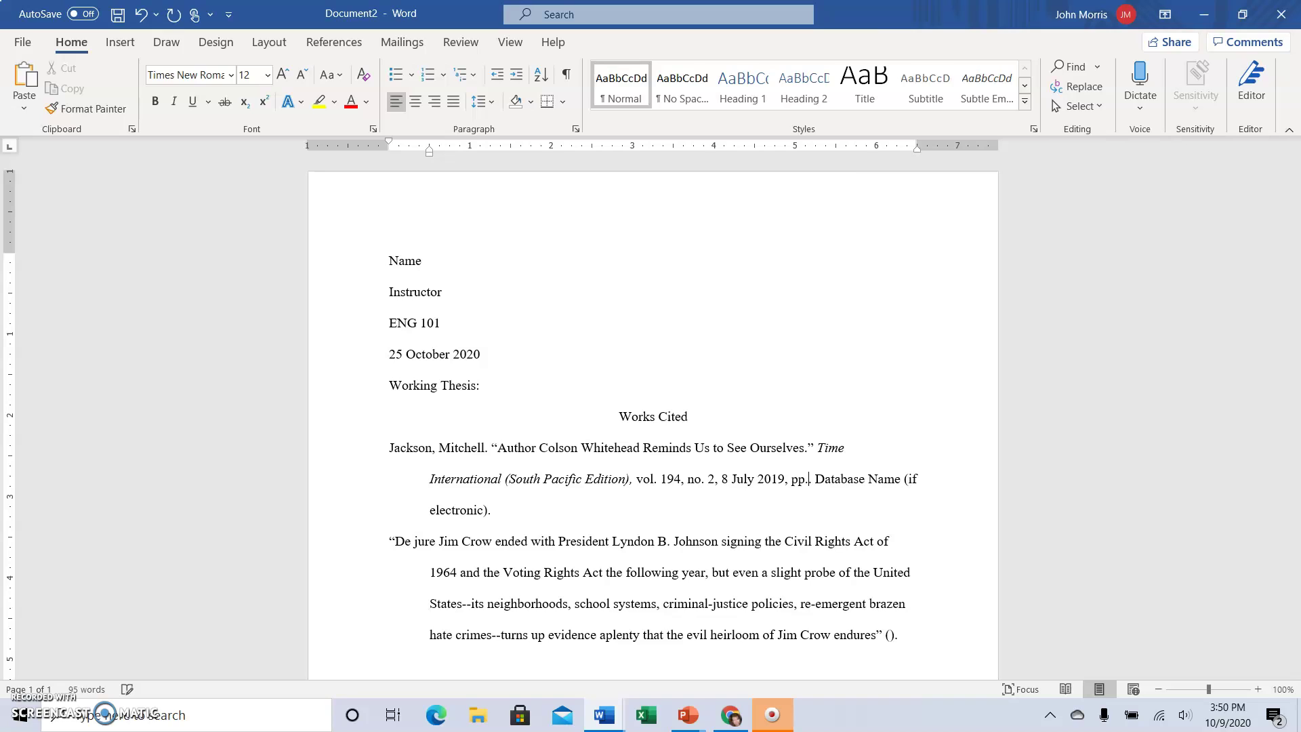
text( 42)
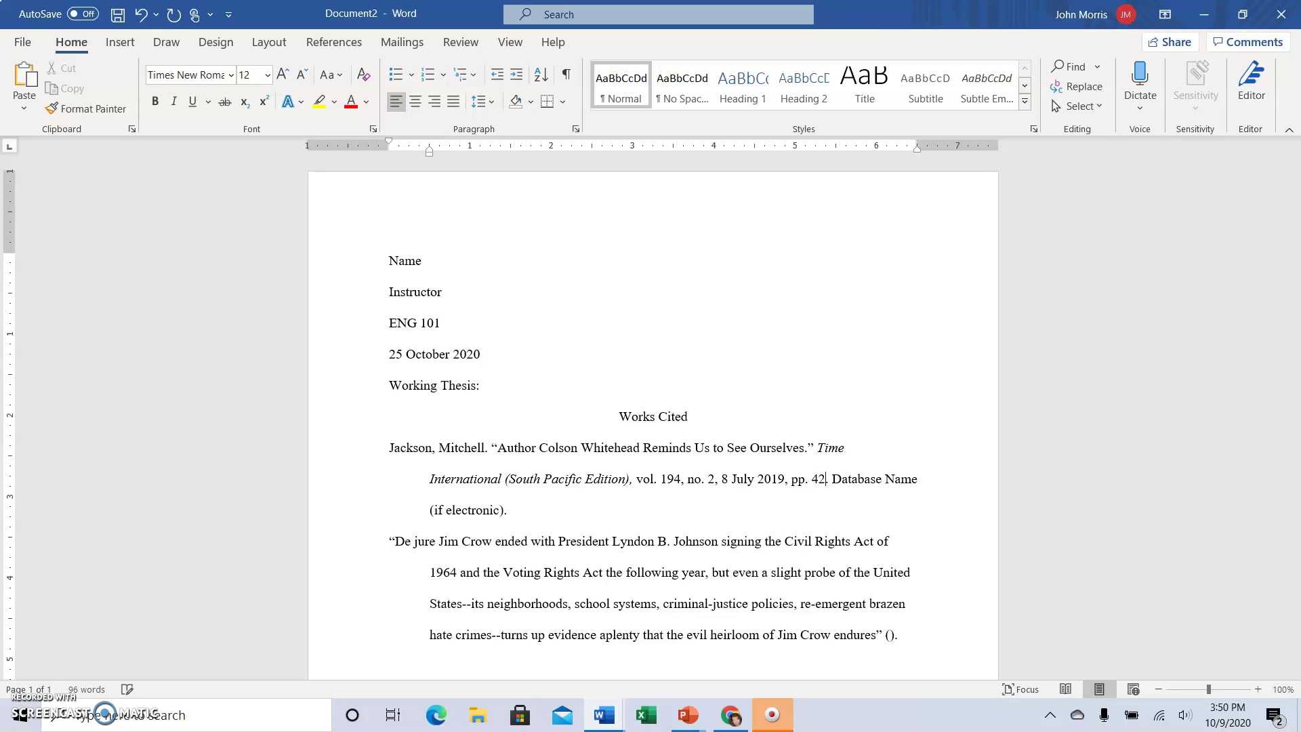
text(-47)
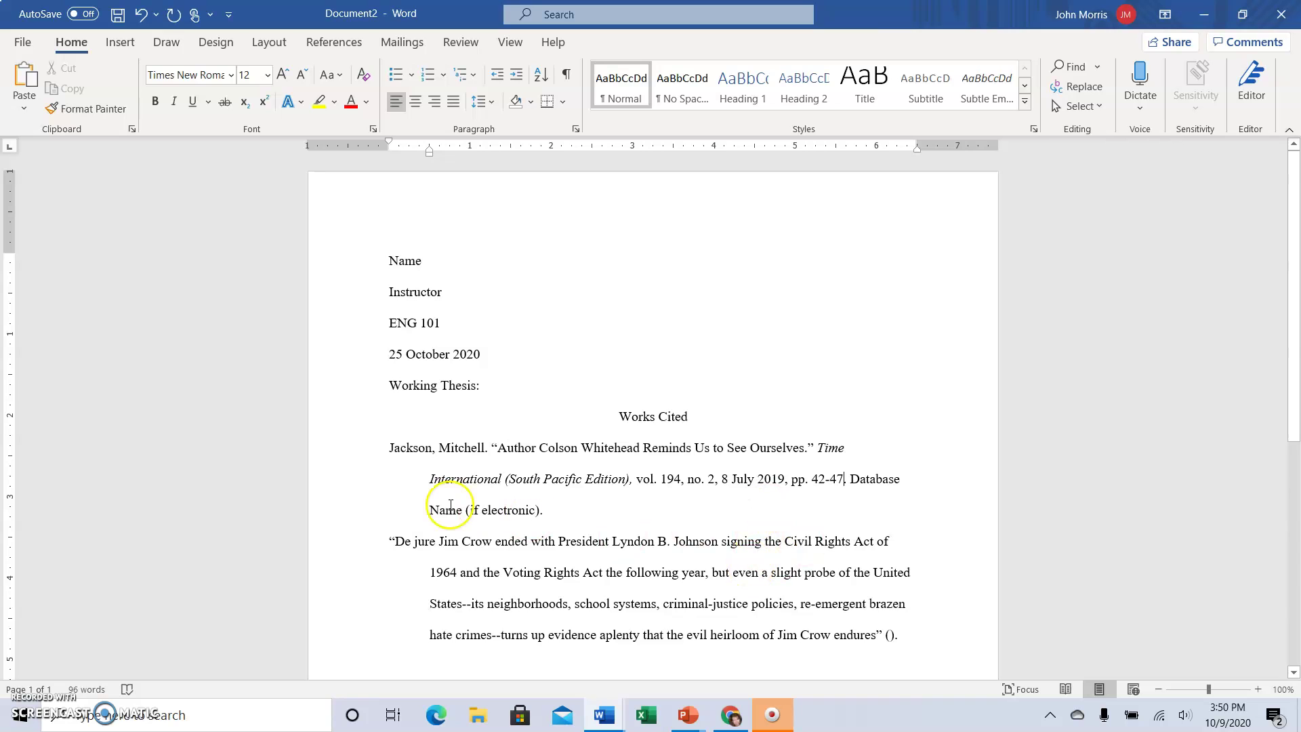
- Select and copy 'MasterFILE Premier' from the article record's Database field
click(1204, 14)
scroll(474, 369, up, 2)
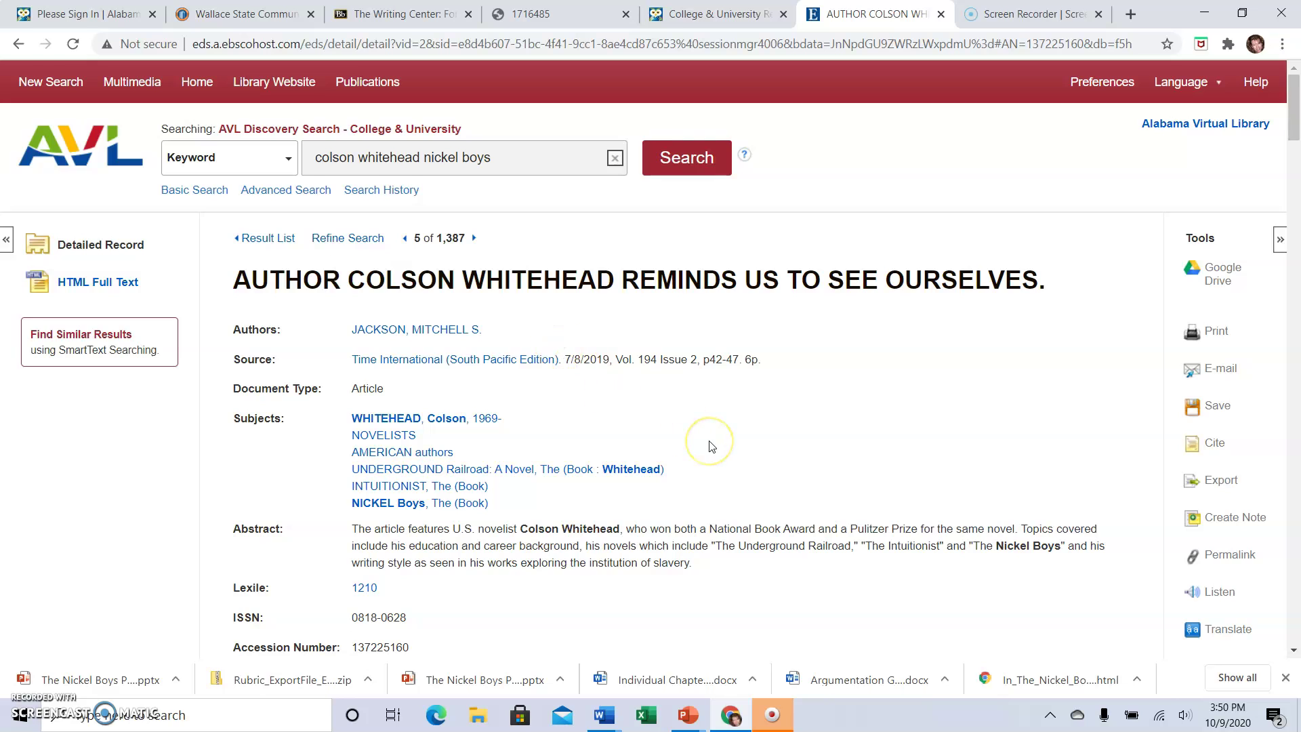
scroll(708, 446, down, 5)
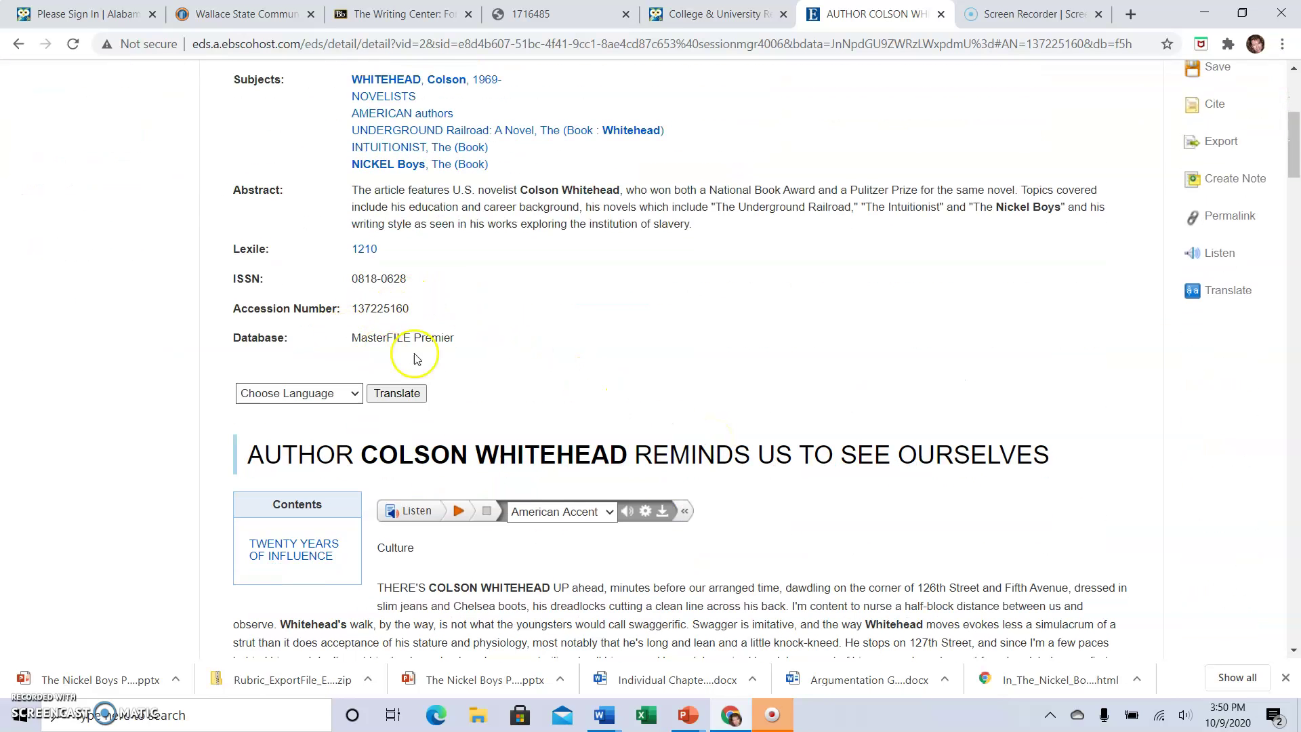
drag(454, 342, 368, 333)
right_click(355, 335)
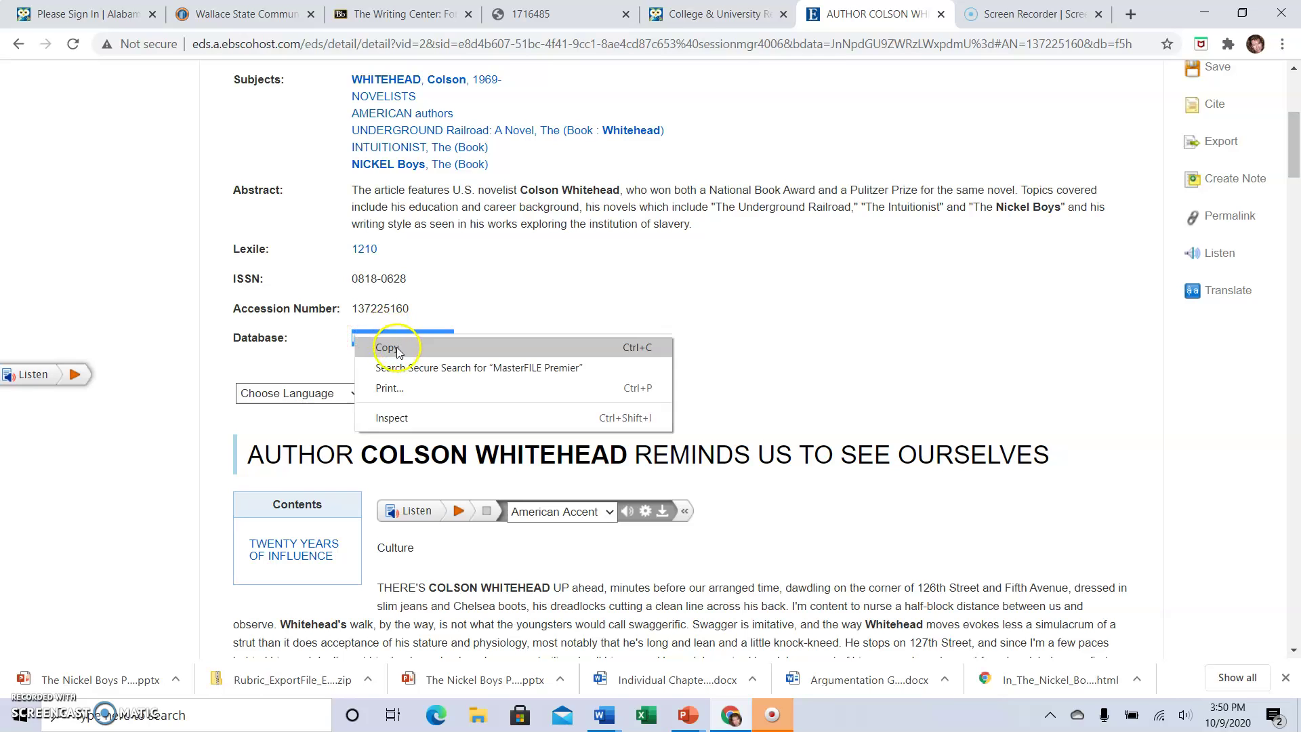
click(397, 348)
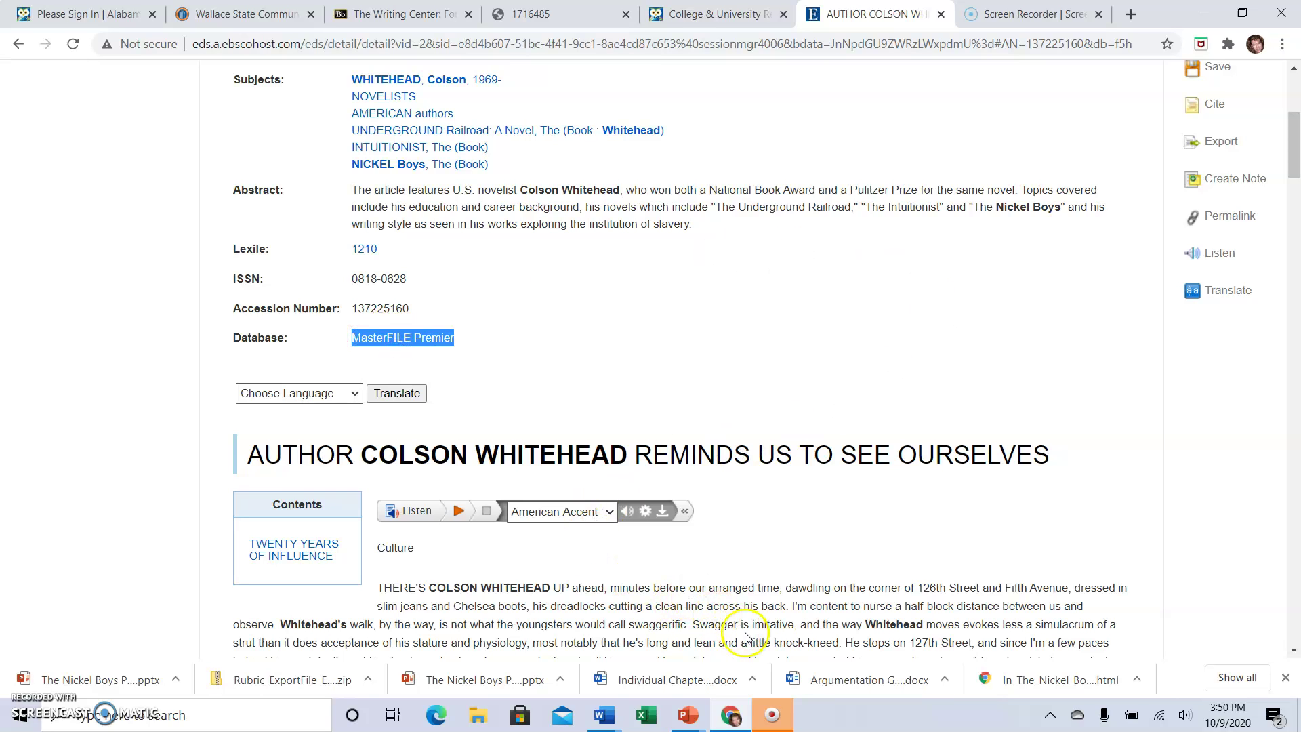
mouse_move(604, 716)
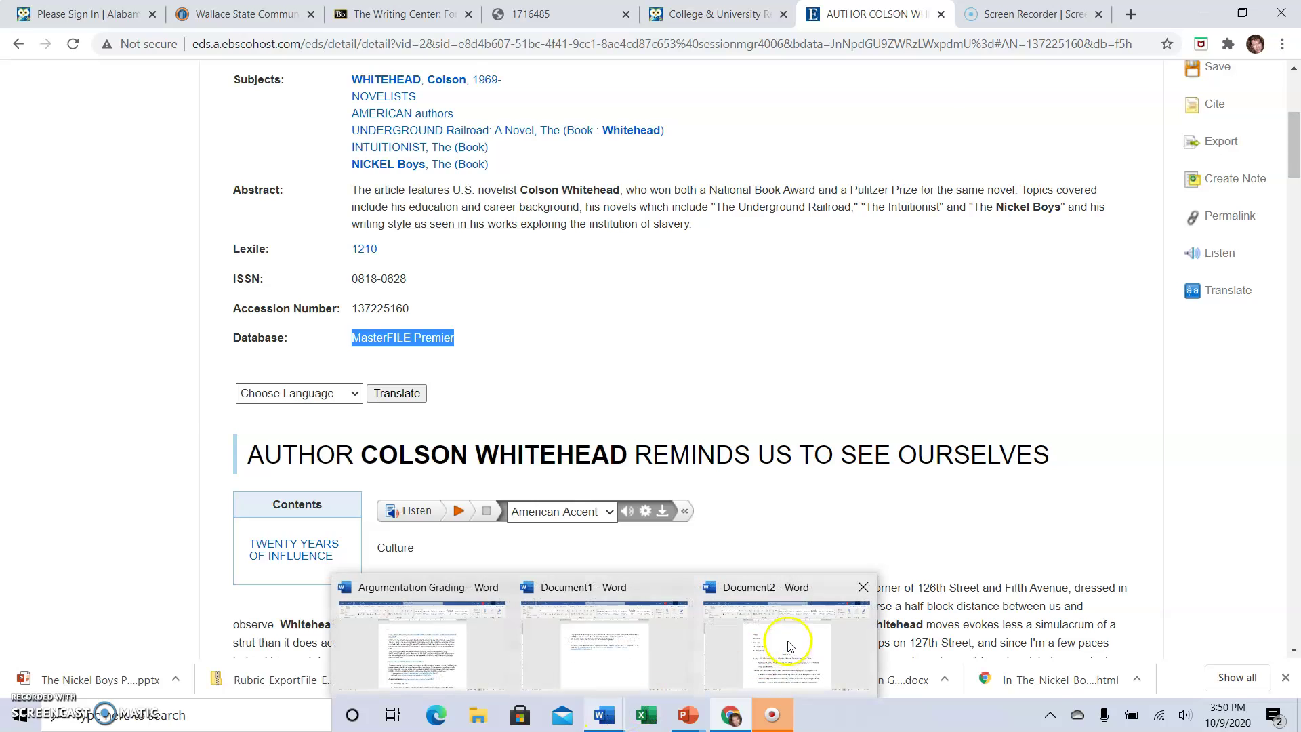
- Paste 'MasterFILE Premier' as plain text over the database placeholder, add a period, and italicize it
click(789, 646)
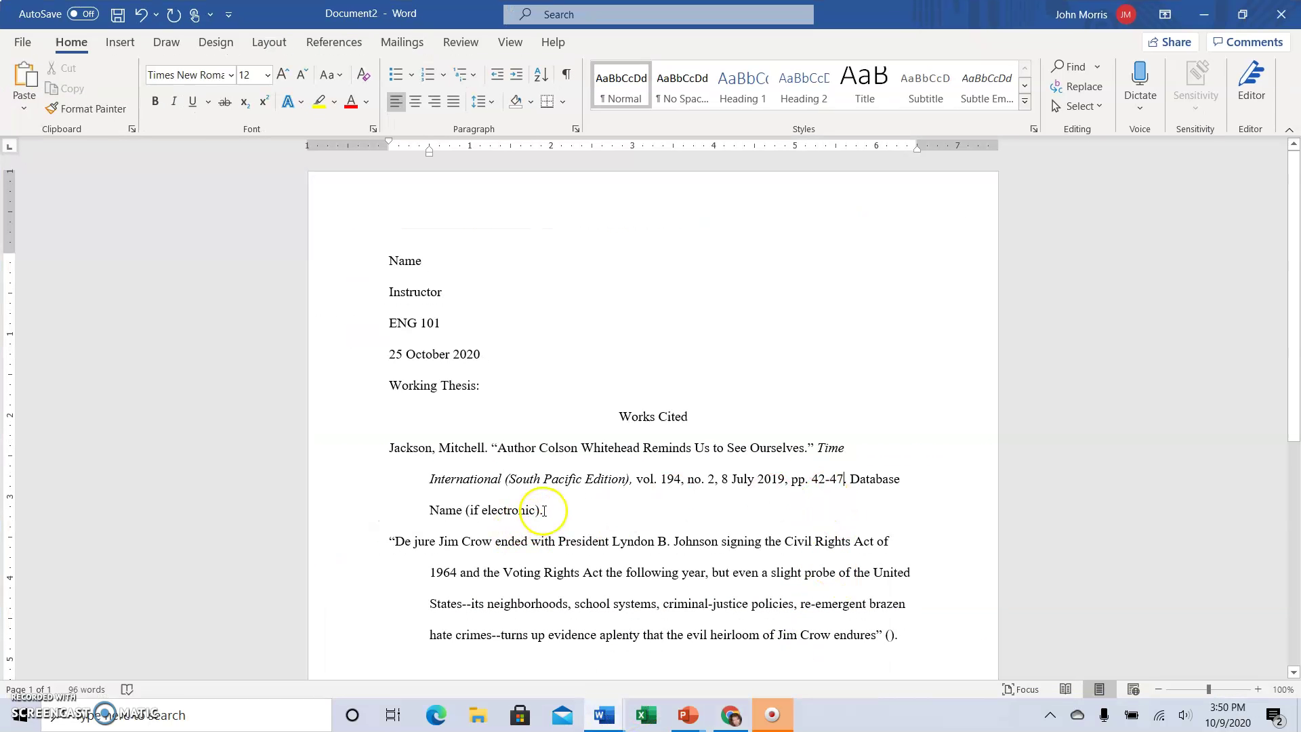
drag(539, 511, 840, 484)
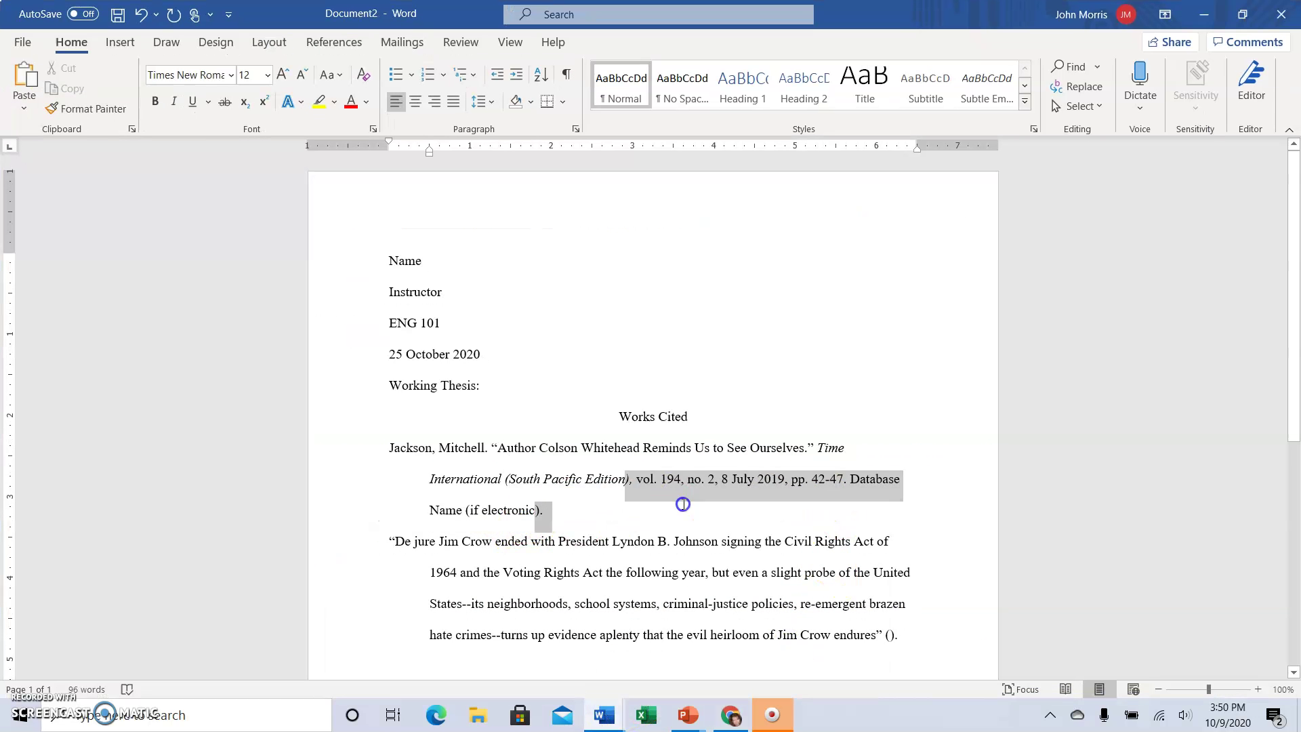
right_click(871, 486)
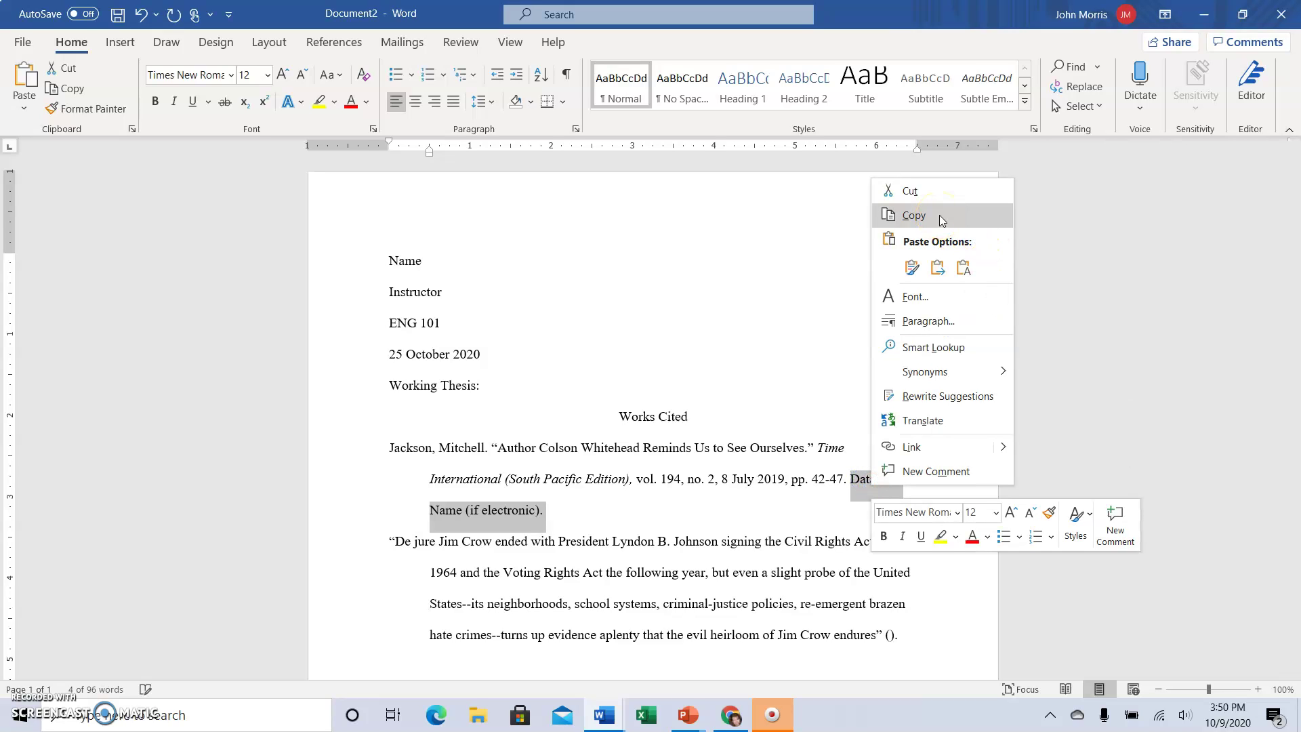
click(963, 268)
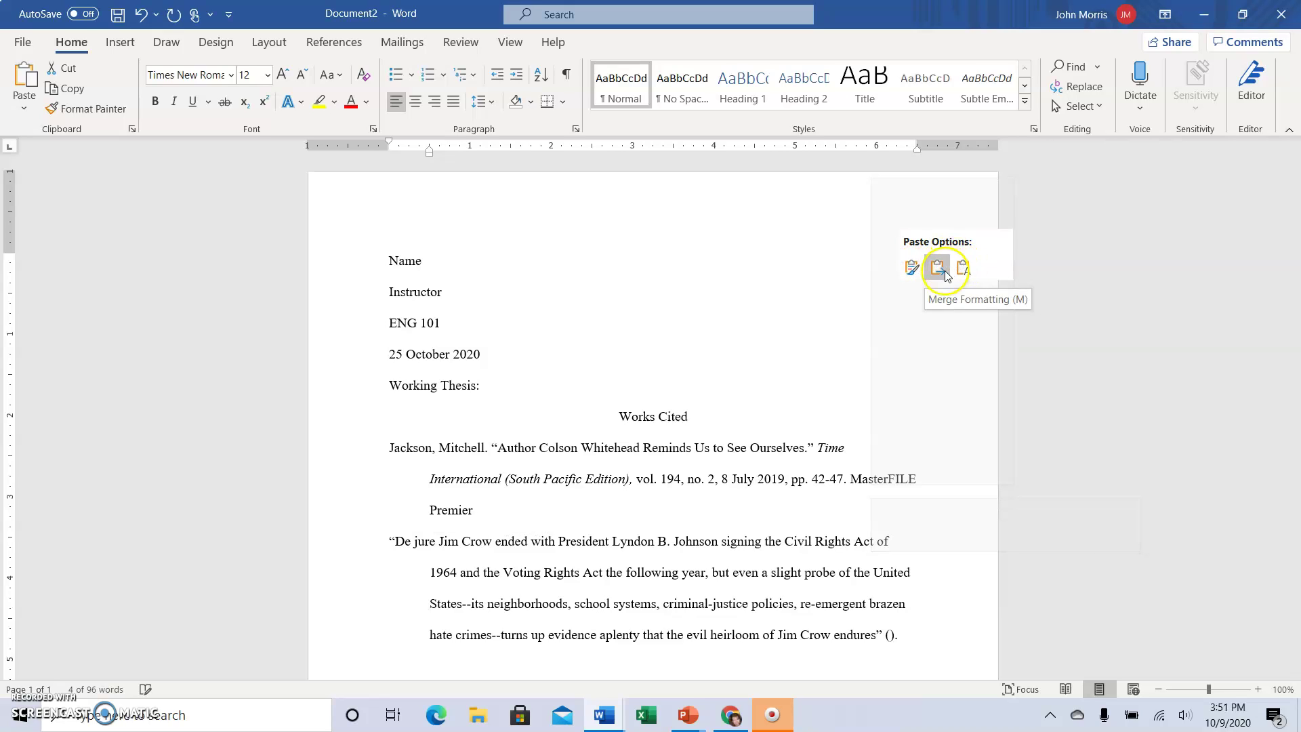
click(945, 270)
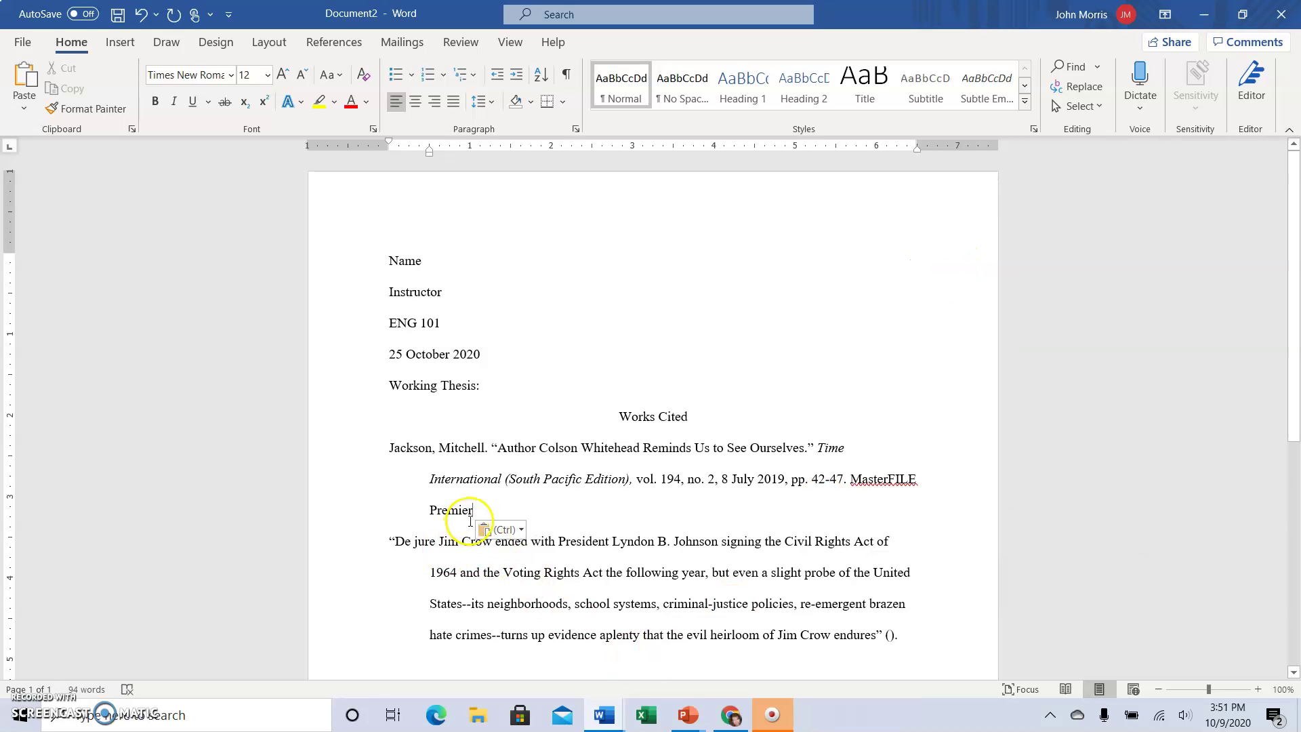
text(.)
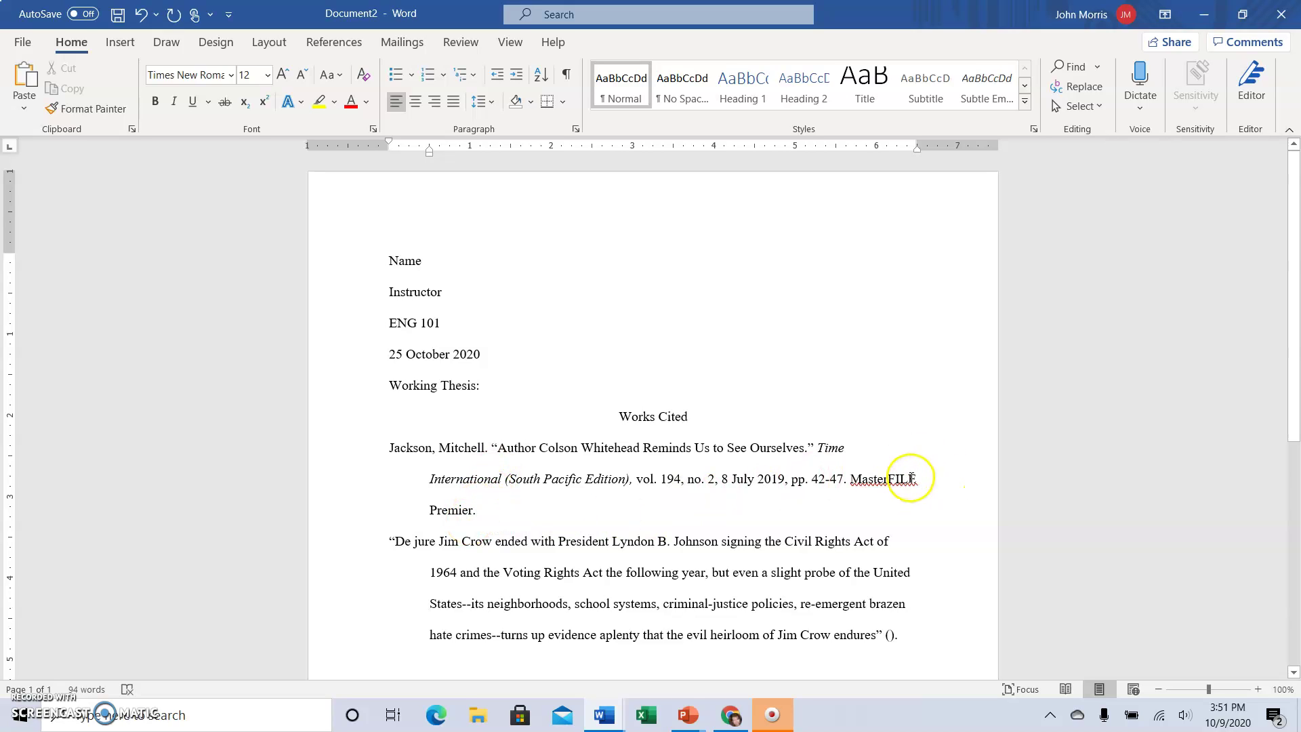
drag(475, 510, 852, 491)
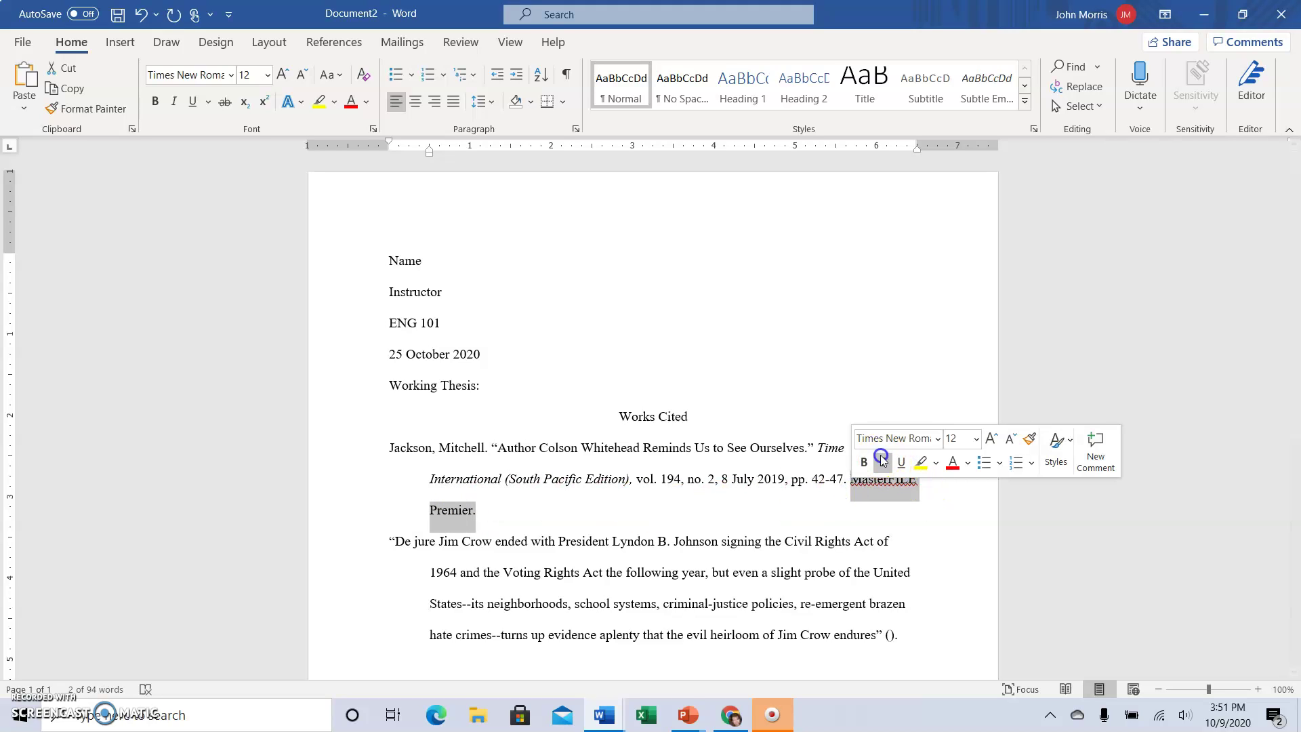
click(883, 462)
click(695, 498)
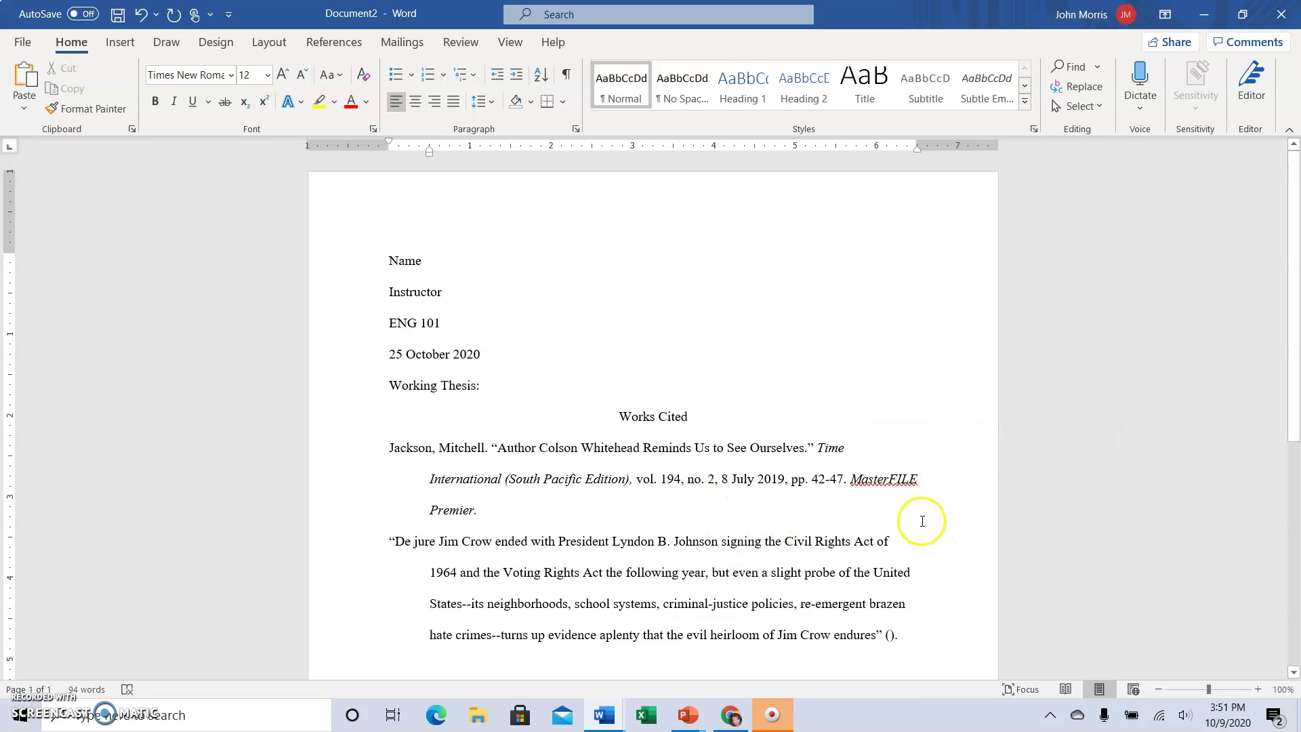
- Find the MLA format among EBSCOhost's citation formats and copy its Jackson citation
click(1202, 15)
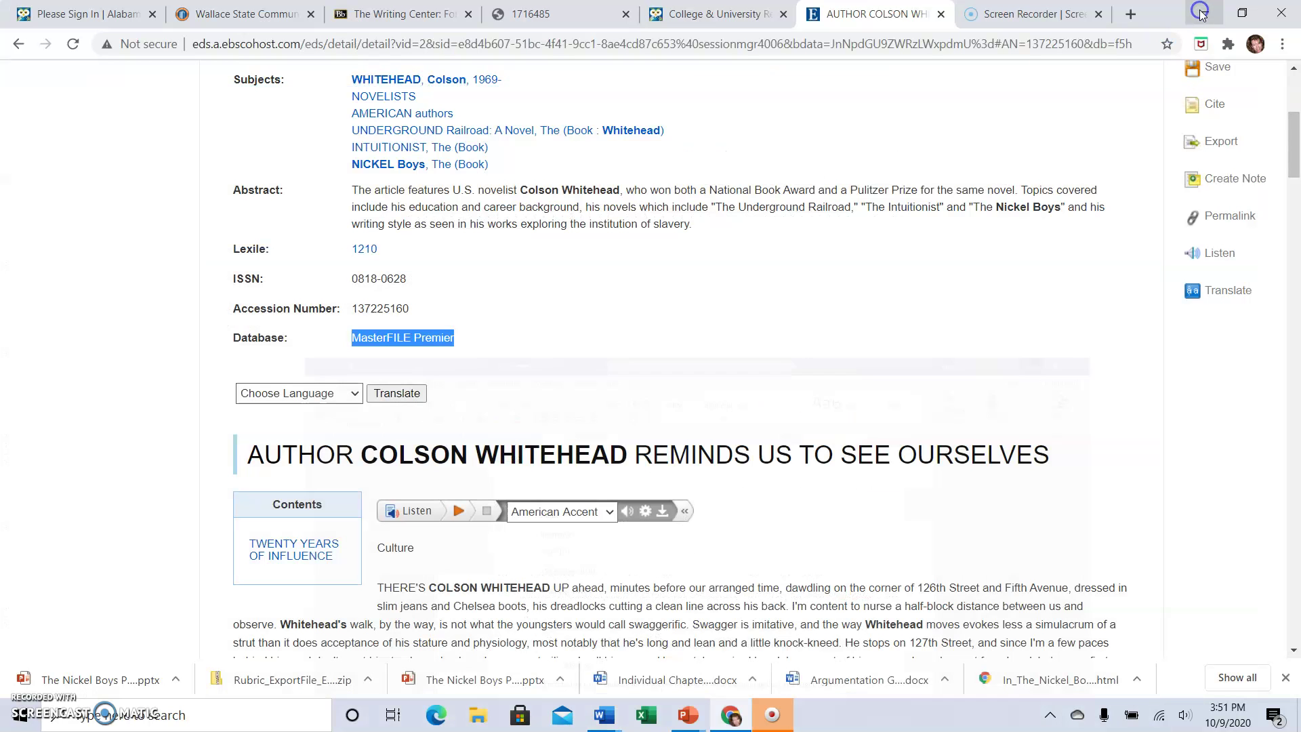
scroll(768, 298, up, 3)
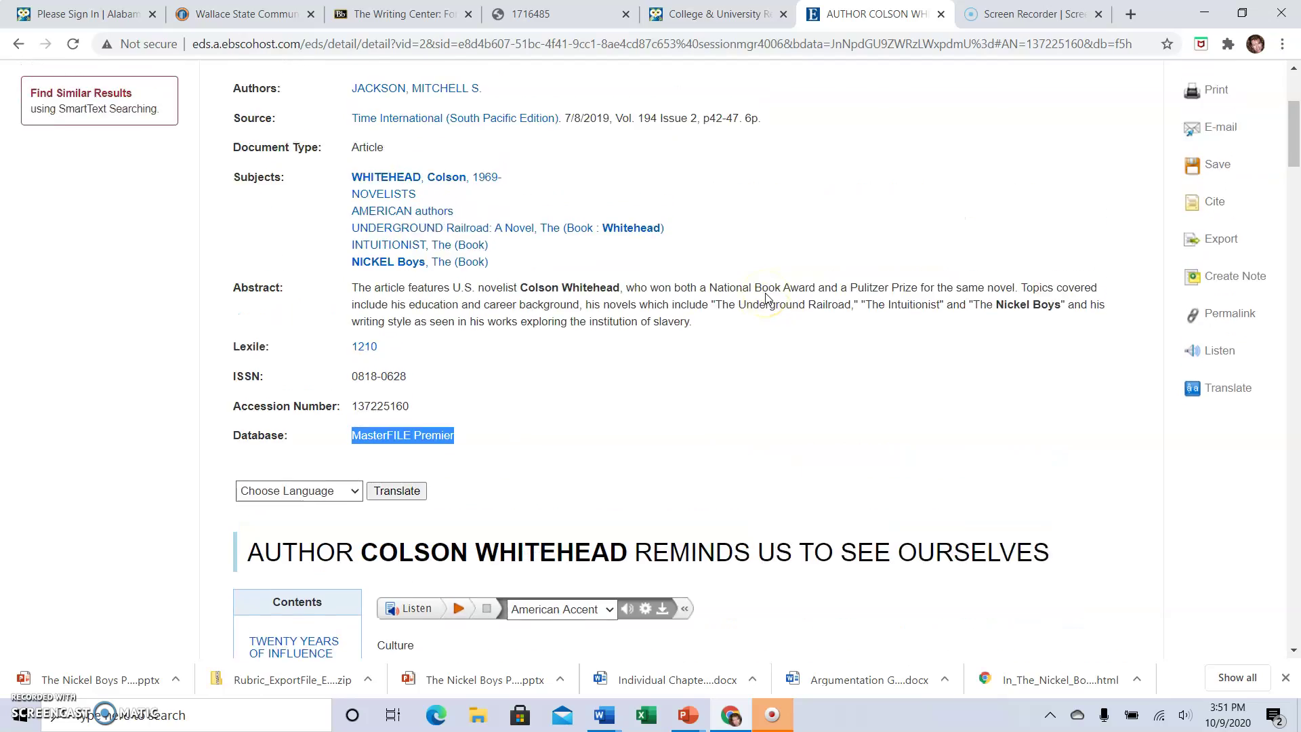
scroll(768, 310, up, 1)
scroll(759, 319, down, 3)
scroll(751, 326, down, 4)
scroll(751, 326, down, 1)
scroll(746, 305, down, 7)
scroll(741, 292, down, 6)
scroll(741, 292, down, 6)
scroll(741, 292, down, 6)
scroll(749, 295, down, 6)
scroll(754, 300, down, 7)
scroll(752, 299, down, 3)
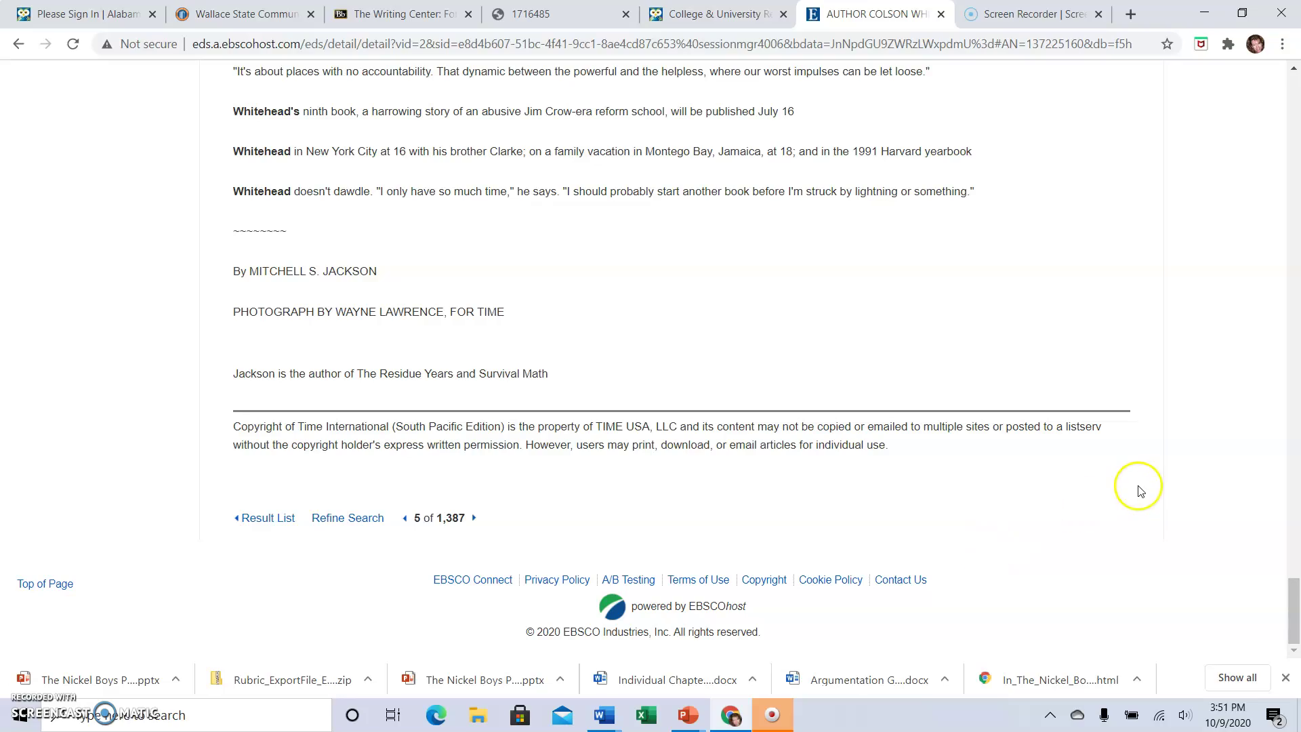
scroll(1138, 420, up, 8)
scroll(1158, 402, up, 5)
scroll(1203, 389, up, 5)
scroll(1153, 380, up, 5)
scroll(1165, 380, up, 5)
scroll(1178, 401, up, 4)
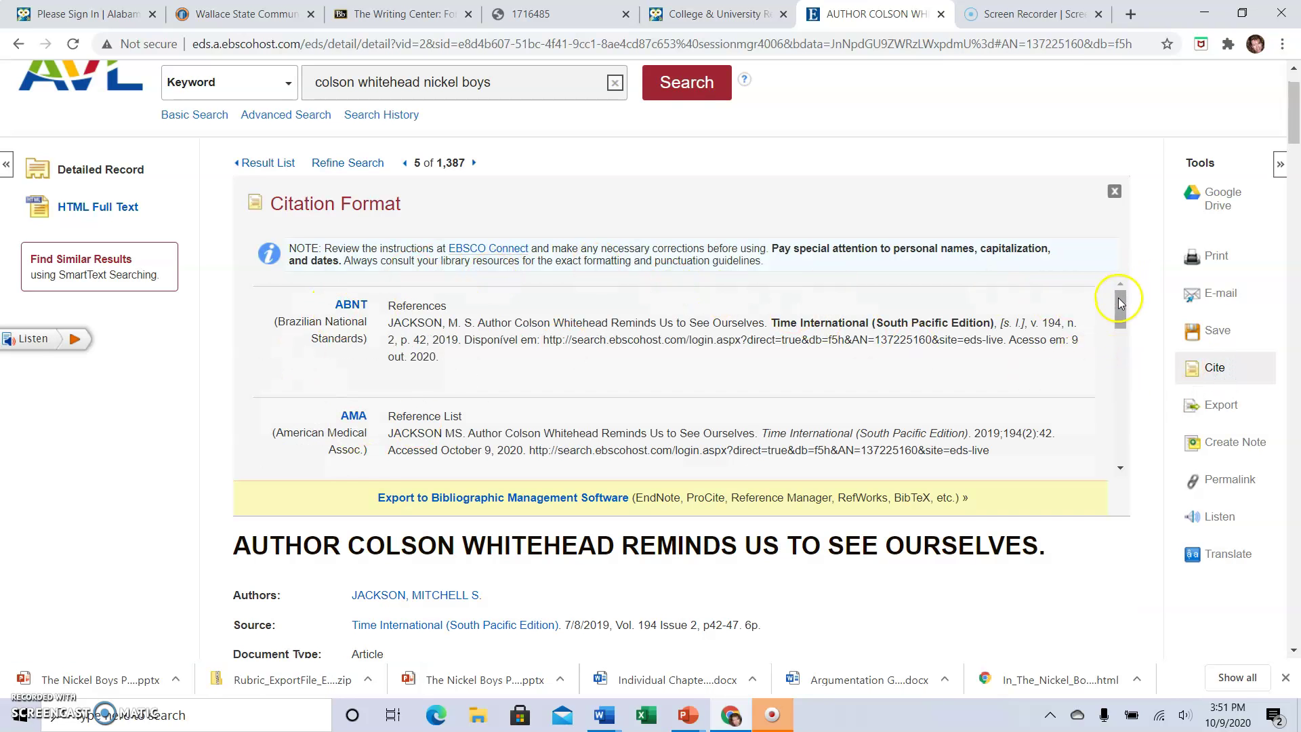
drag(1119, 308, 1087, 441)
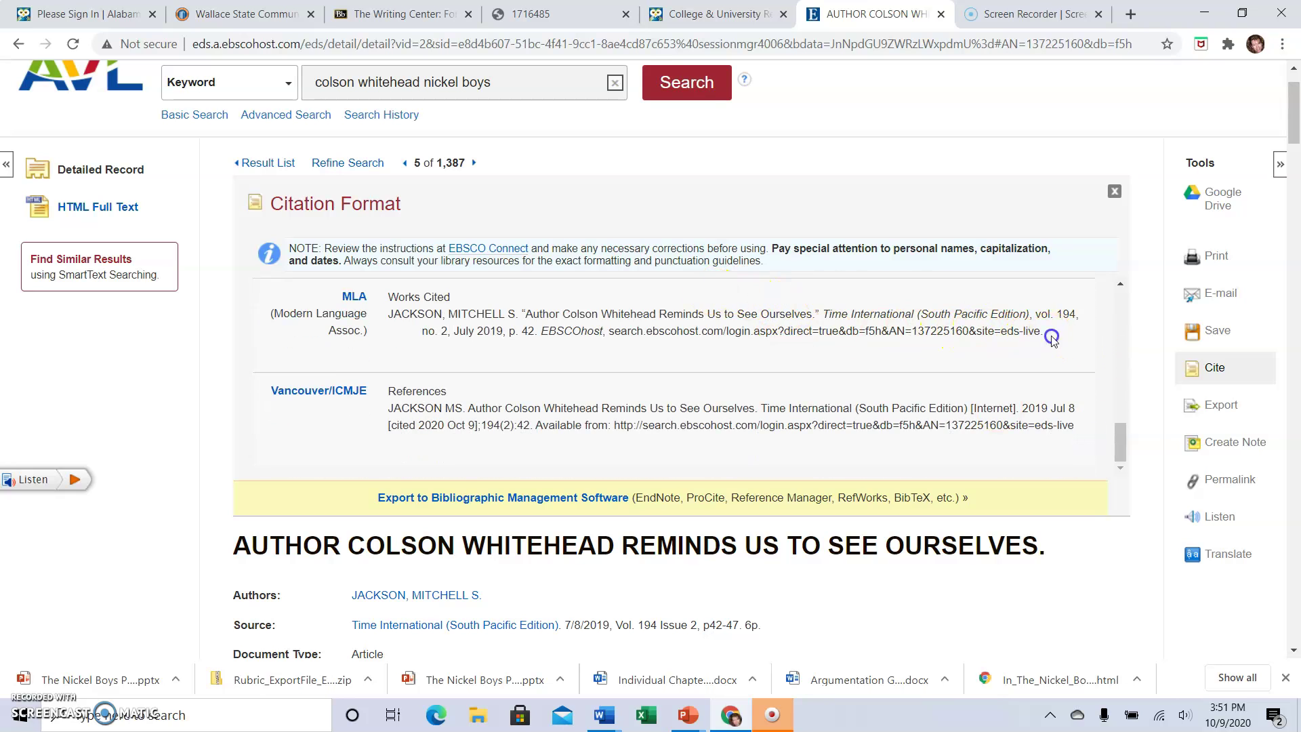
drag(1052, 337, 505, 310)
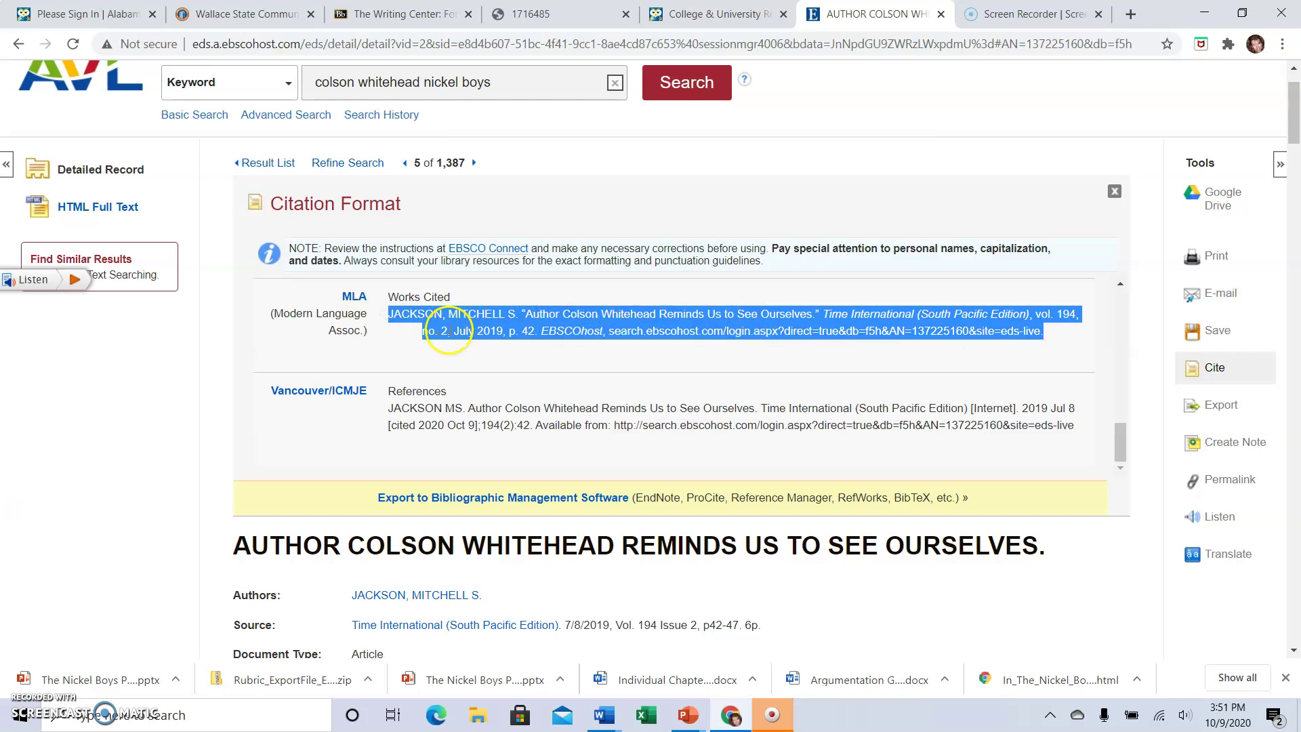
right_click(449, 334)
click(494, 345)
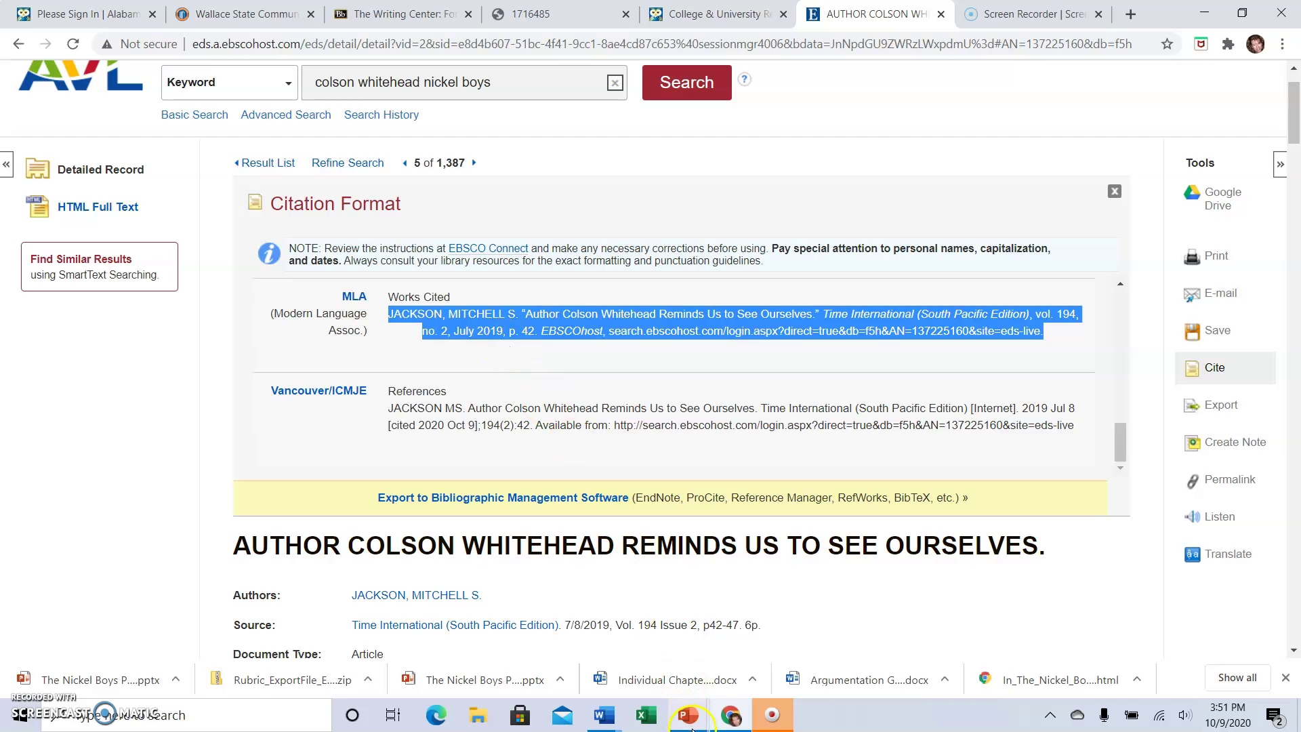
- In Document2, add a new non-italic line after 'MasterFILE Premier.' for the pasted citation
click(602, 717)
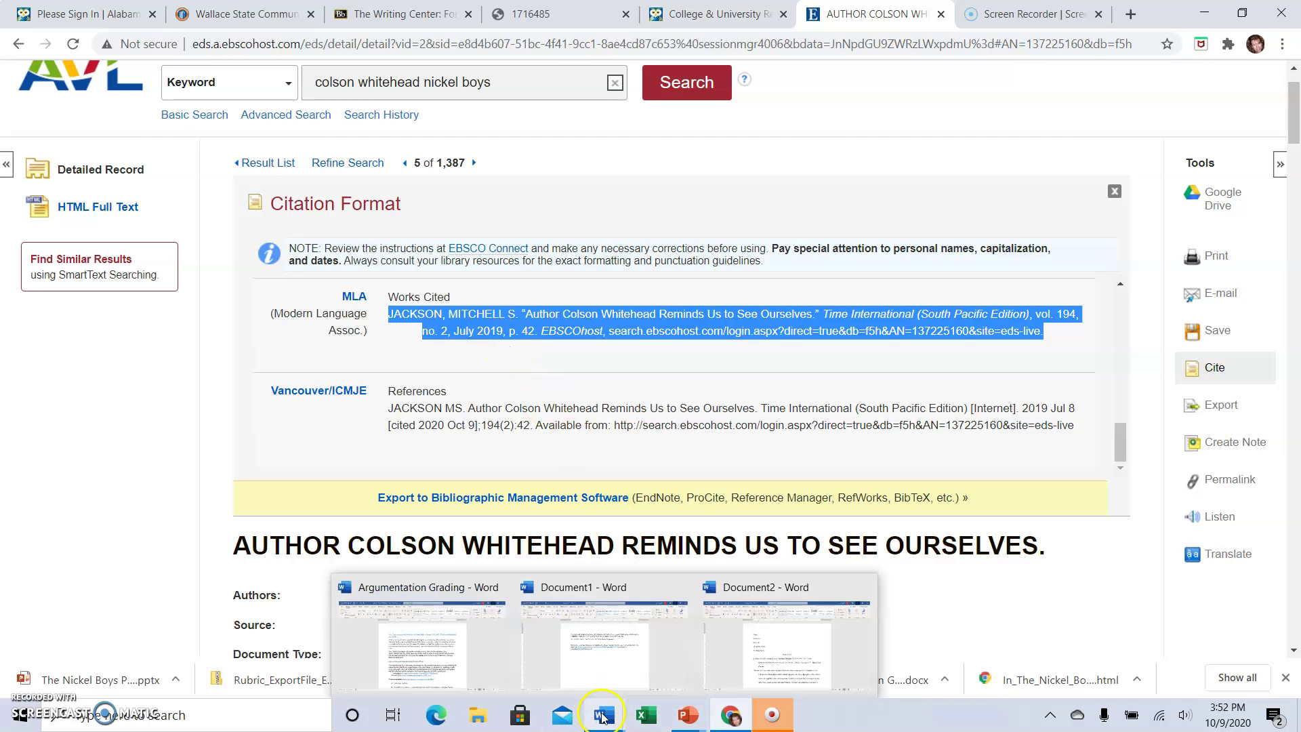
click(757, 644)
click(509, 512)
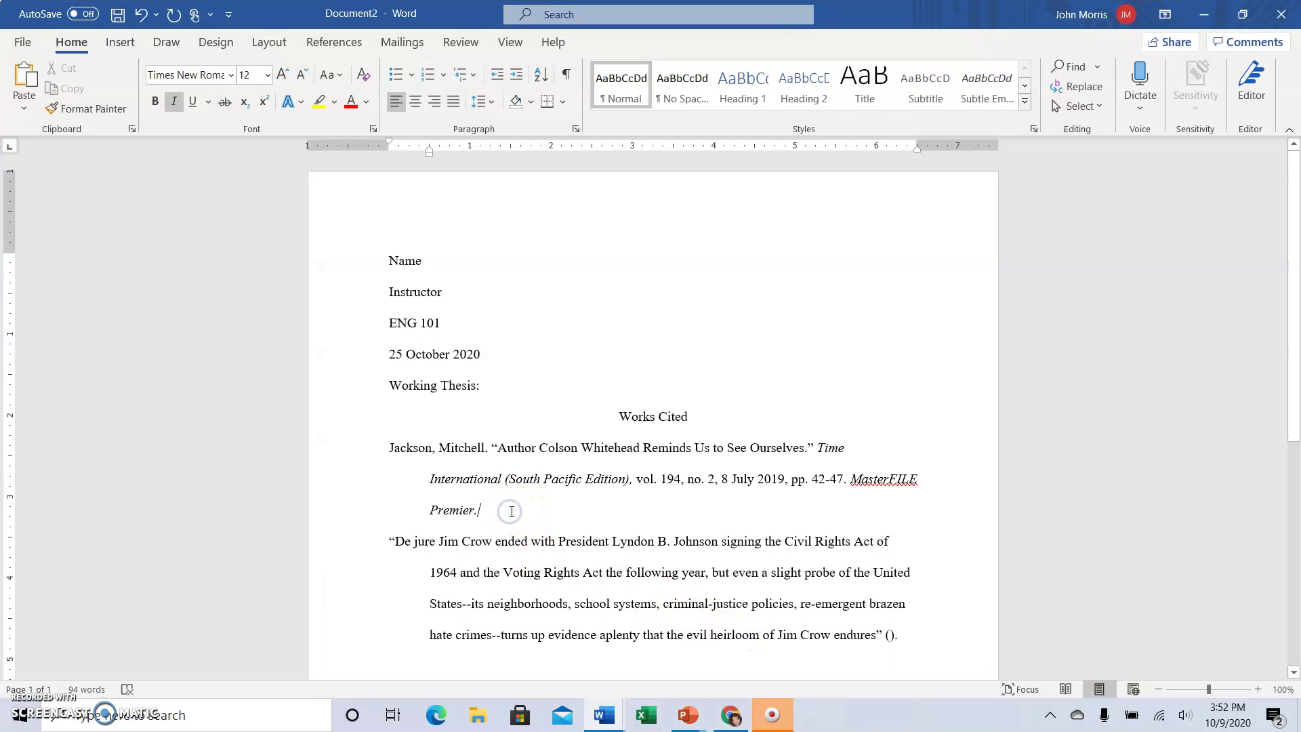
key(Return)
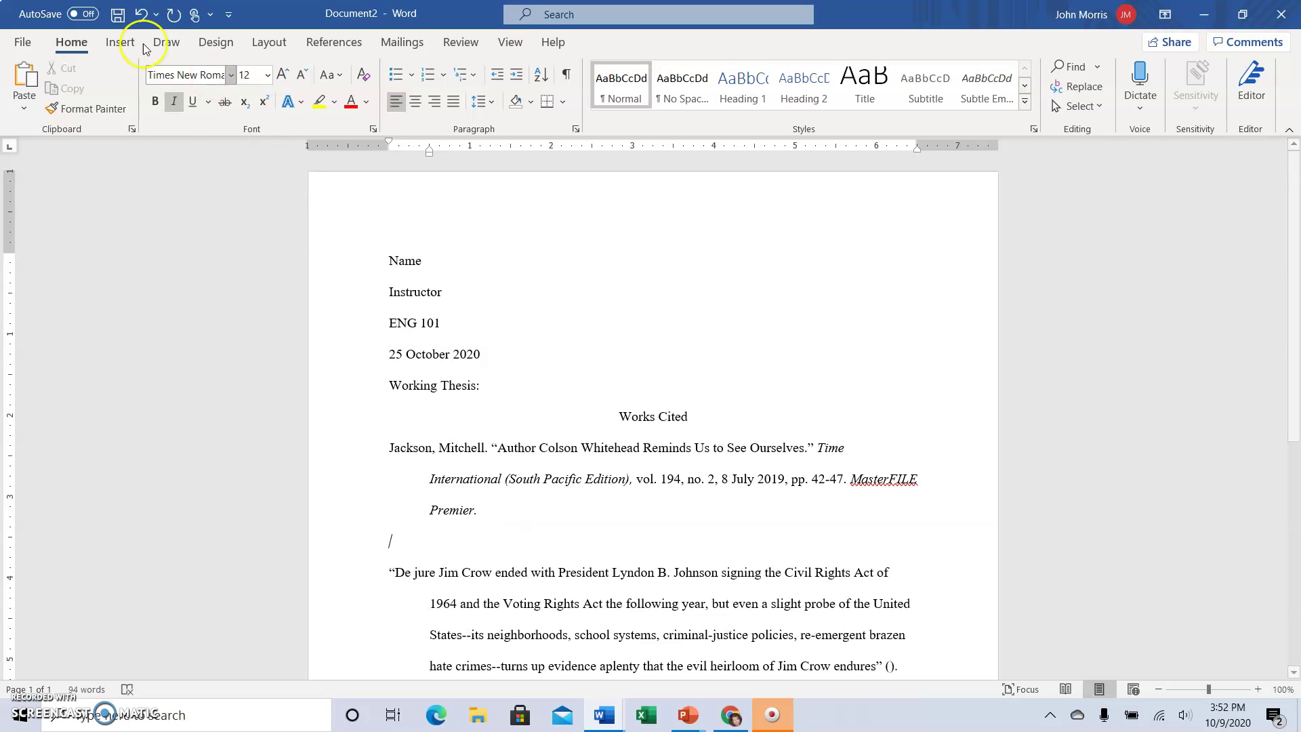
click(174, 101)
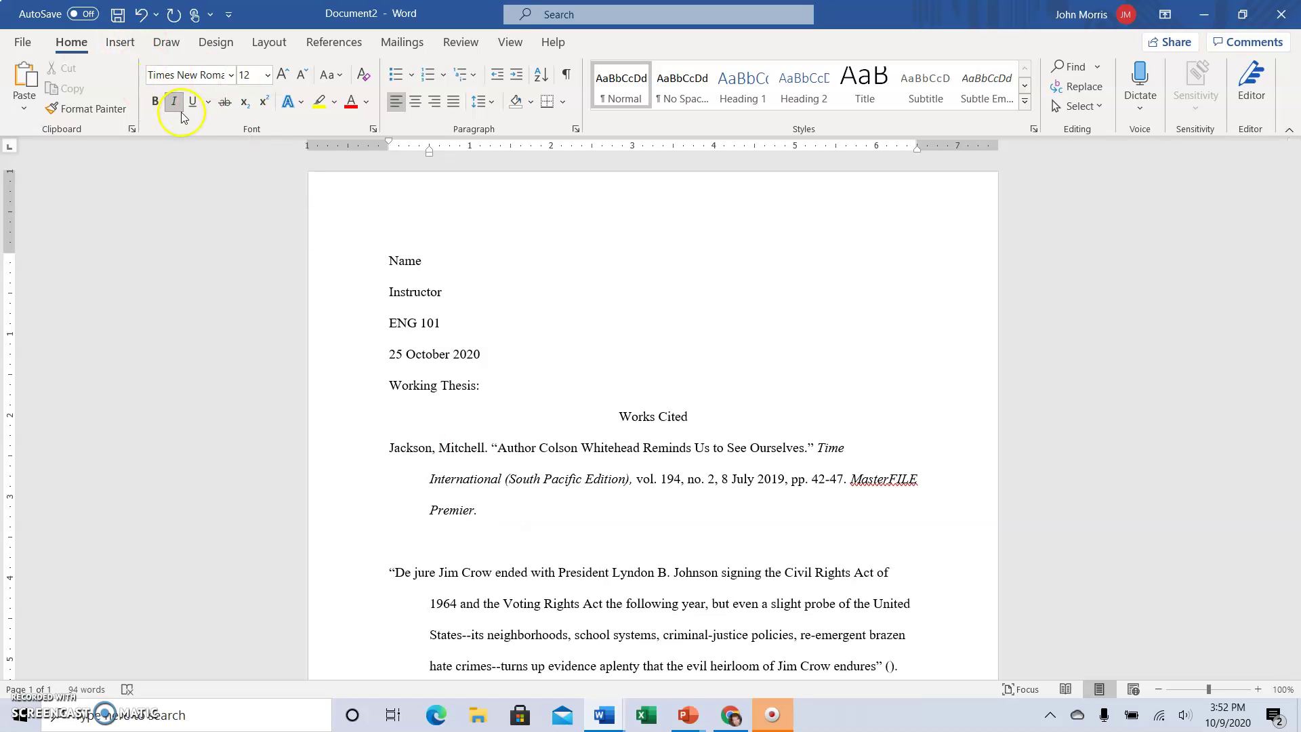
right_click(393, 541)
- Paste the EBSCO citation with Merge Formatting and correct both author names to 'Jackson, Mitchell S.'
click(485, 348)
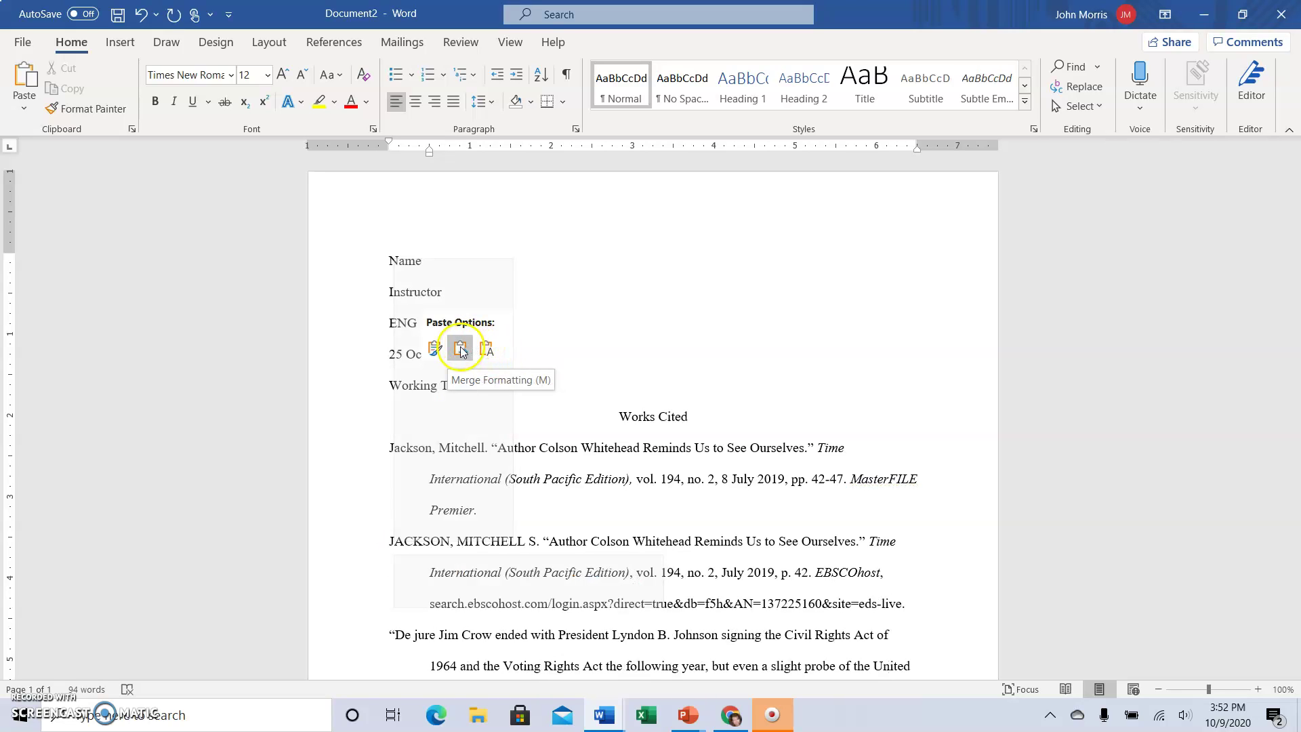
click(460, 349)
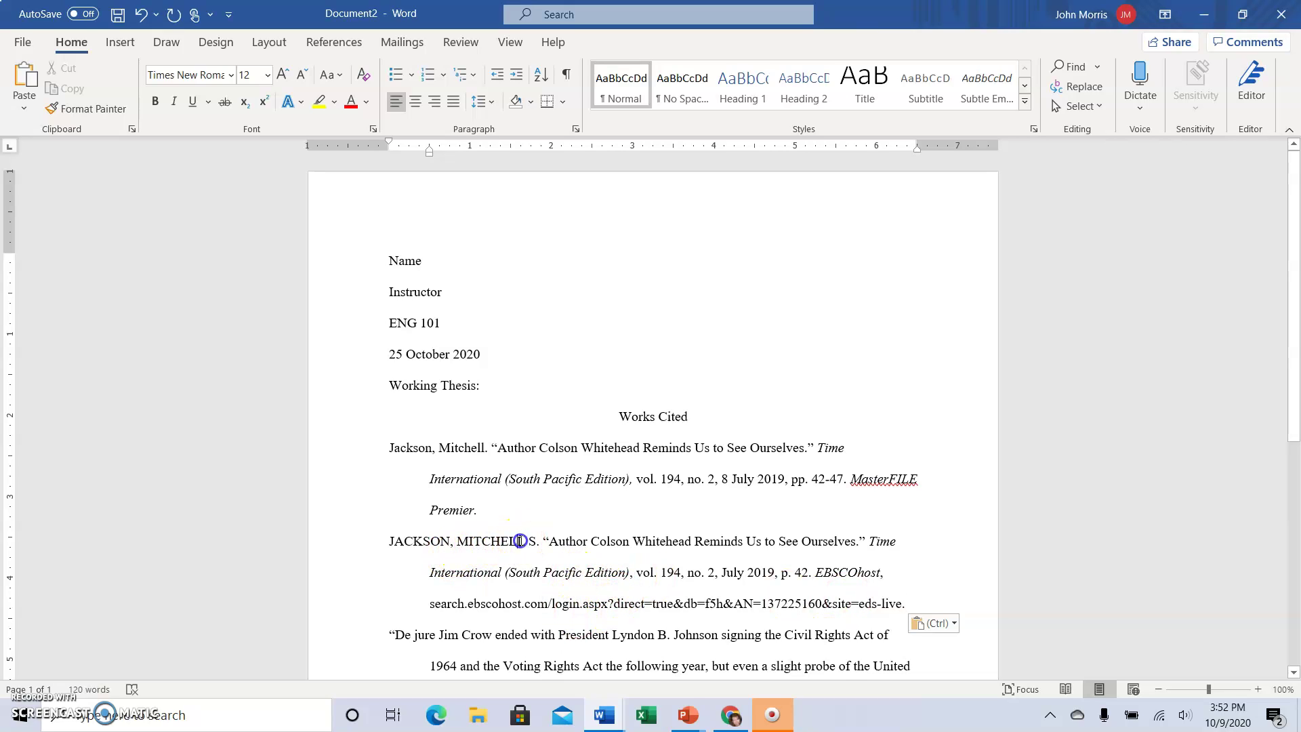
drag(517, 540, 389, 541)
key(BackSpace)
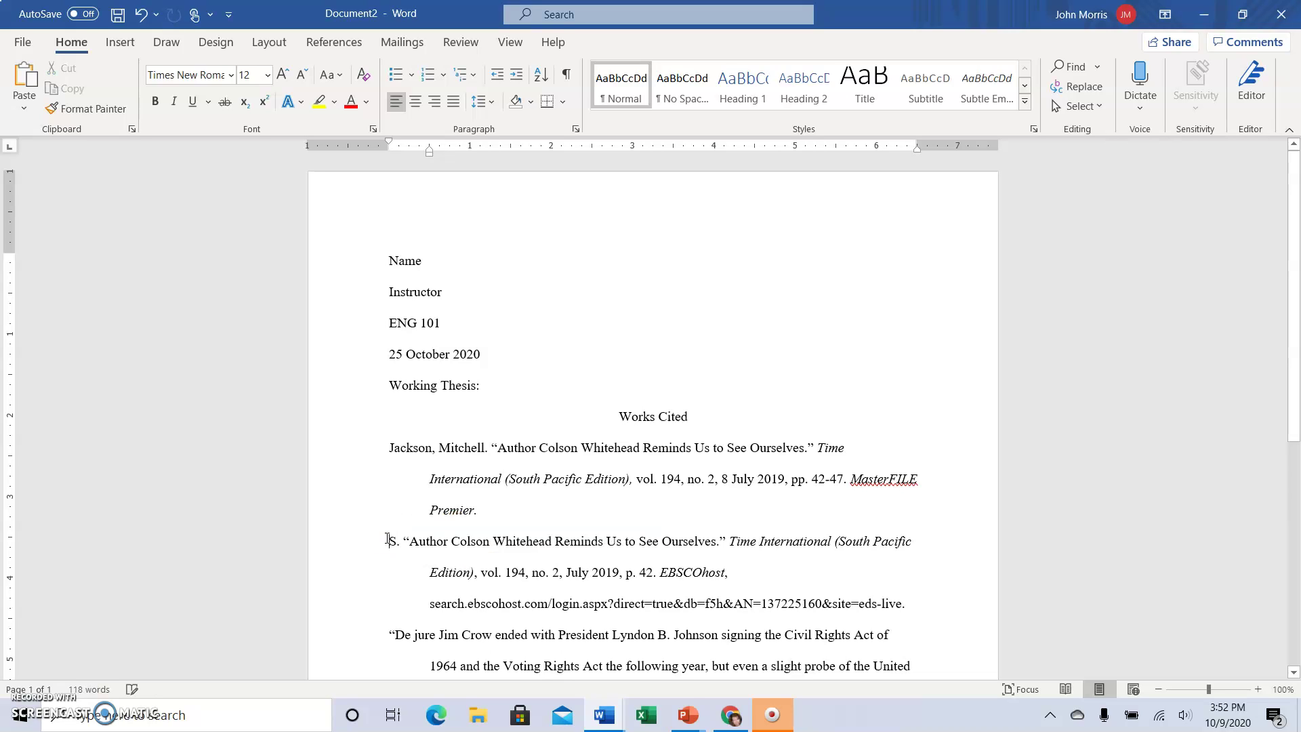
text(Jackson, )
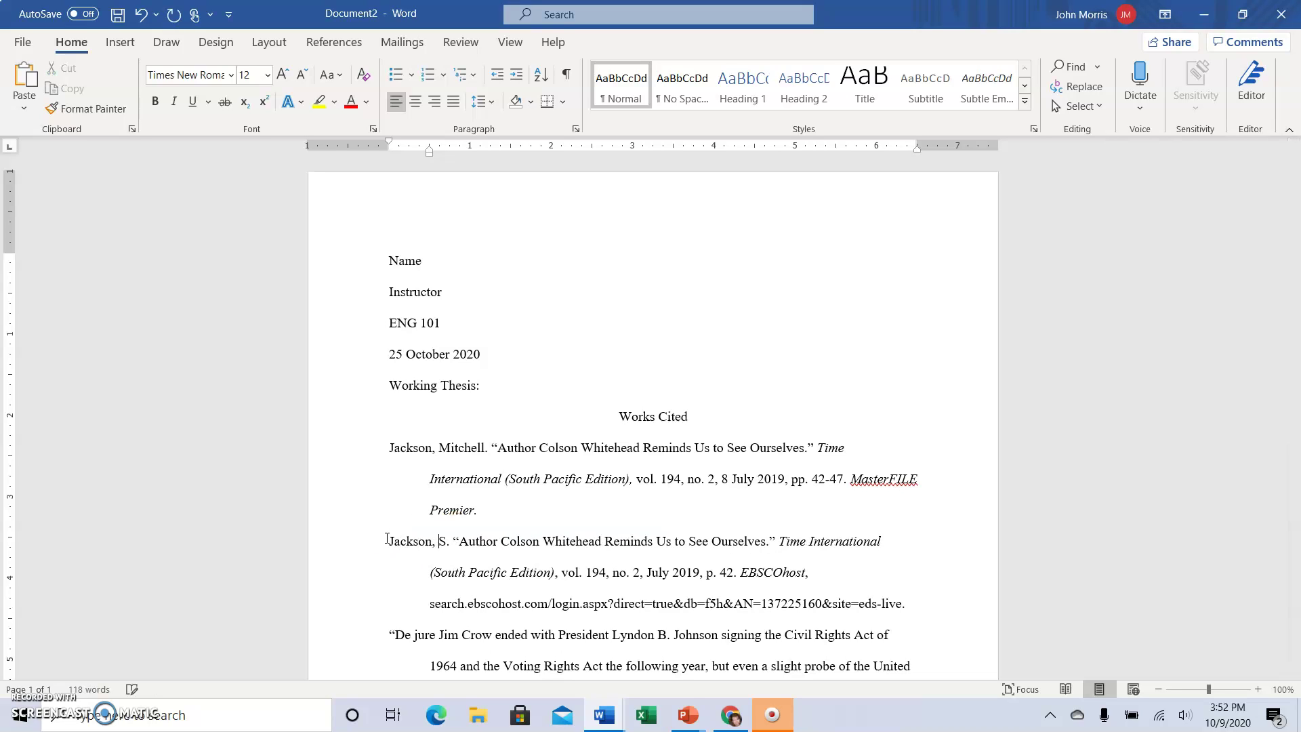
text(Mitche)
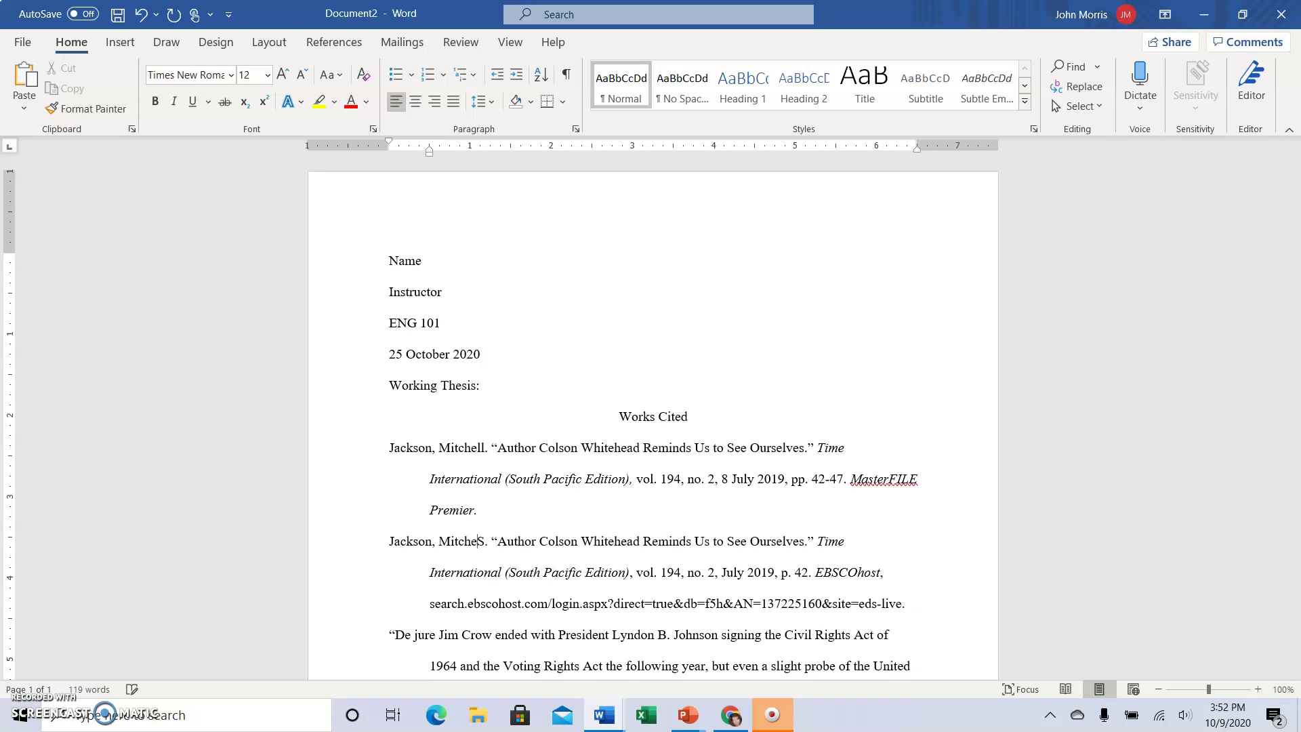
text(ll)
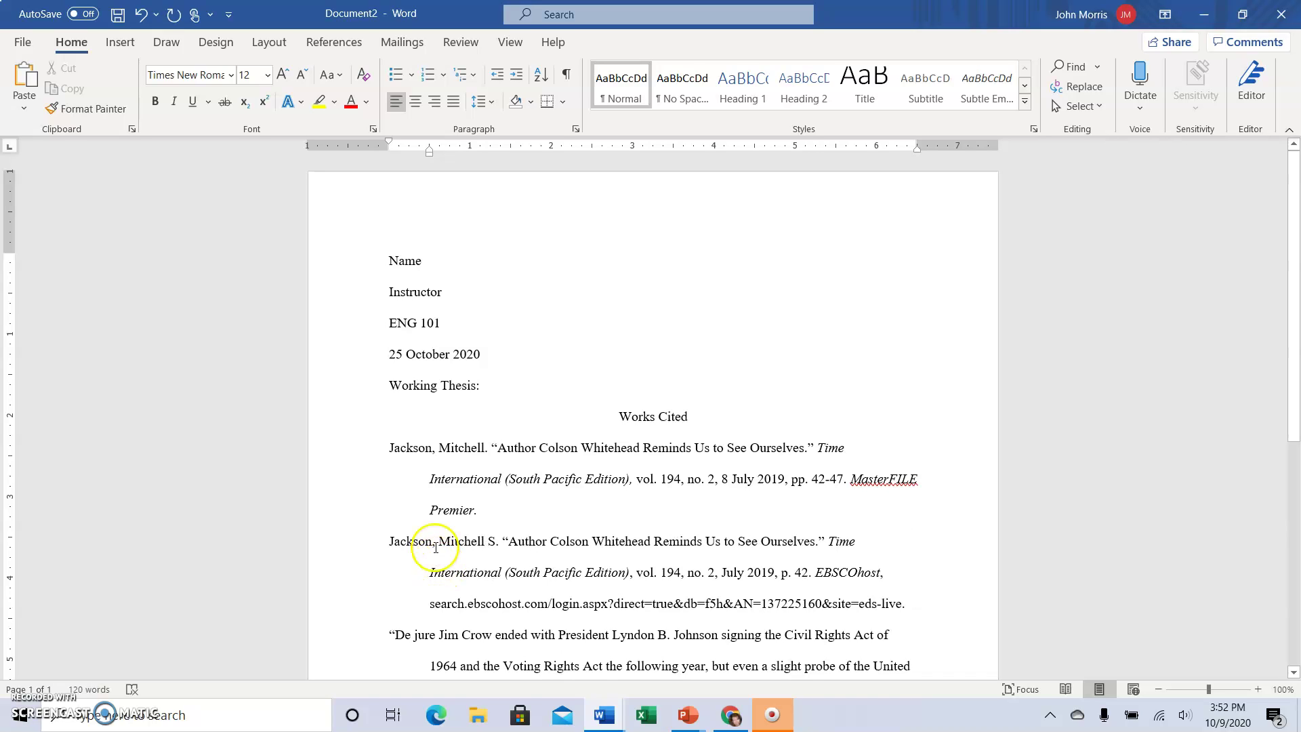
click(483, 446)
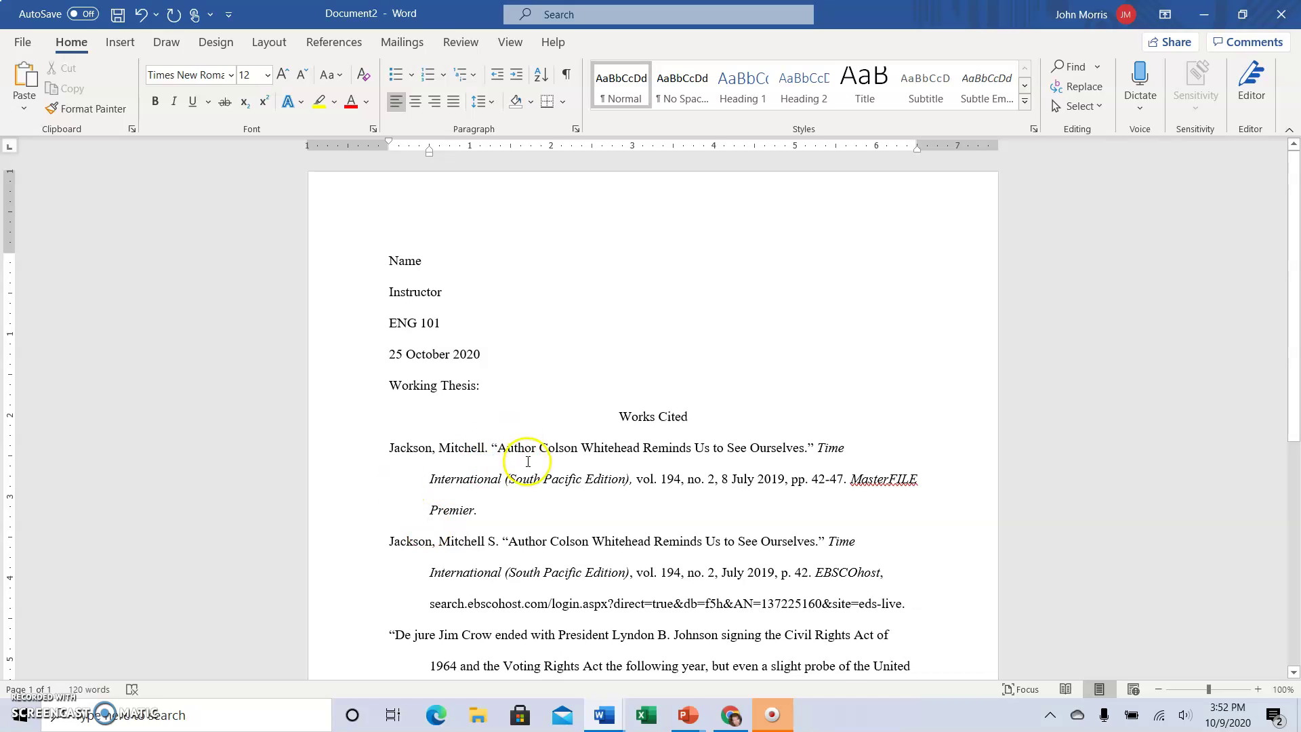
text(S)
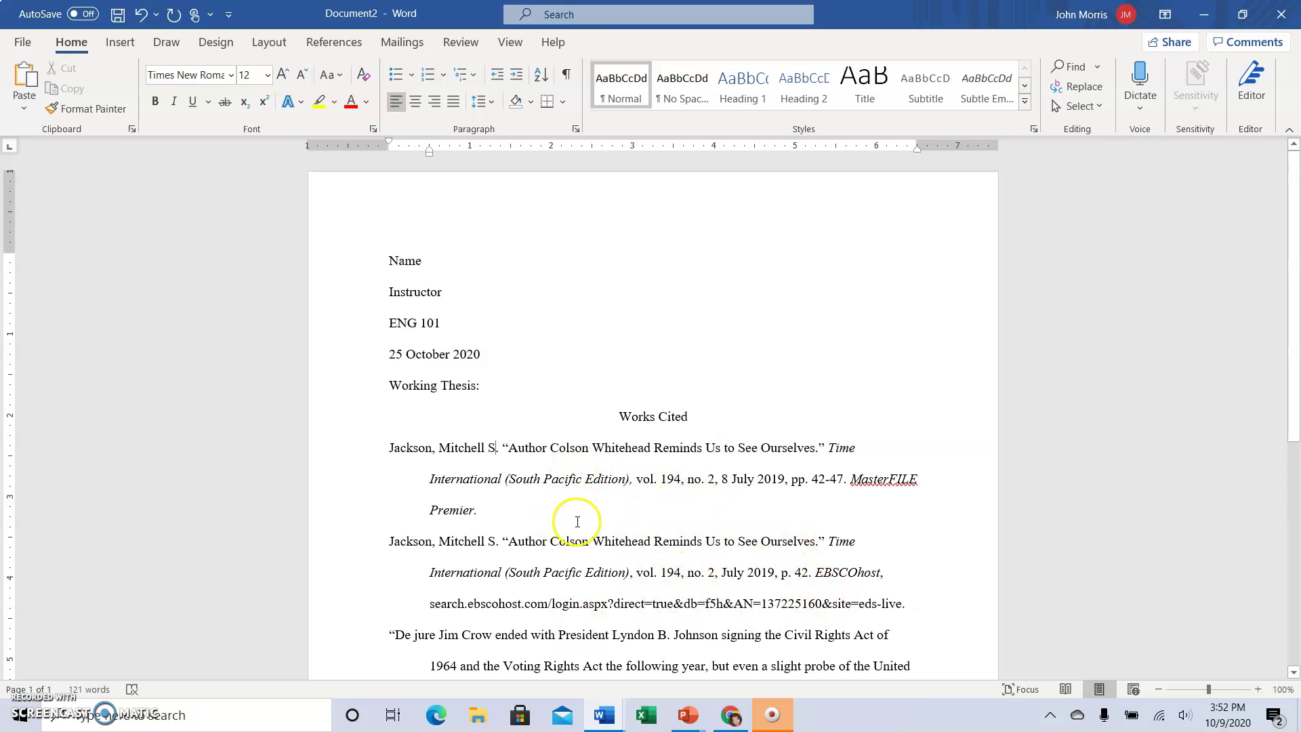
- Set the Jim Crow quotation paragraph's special indentation to (none)
scroll(736, 555, down, 1)
scroll(676, 563, down, 1)
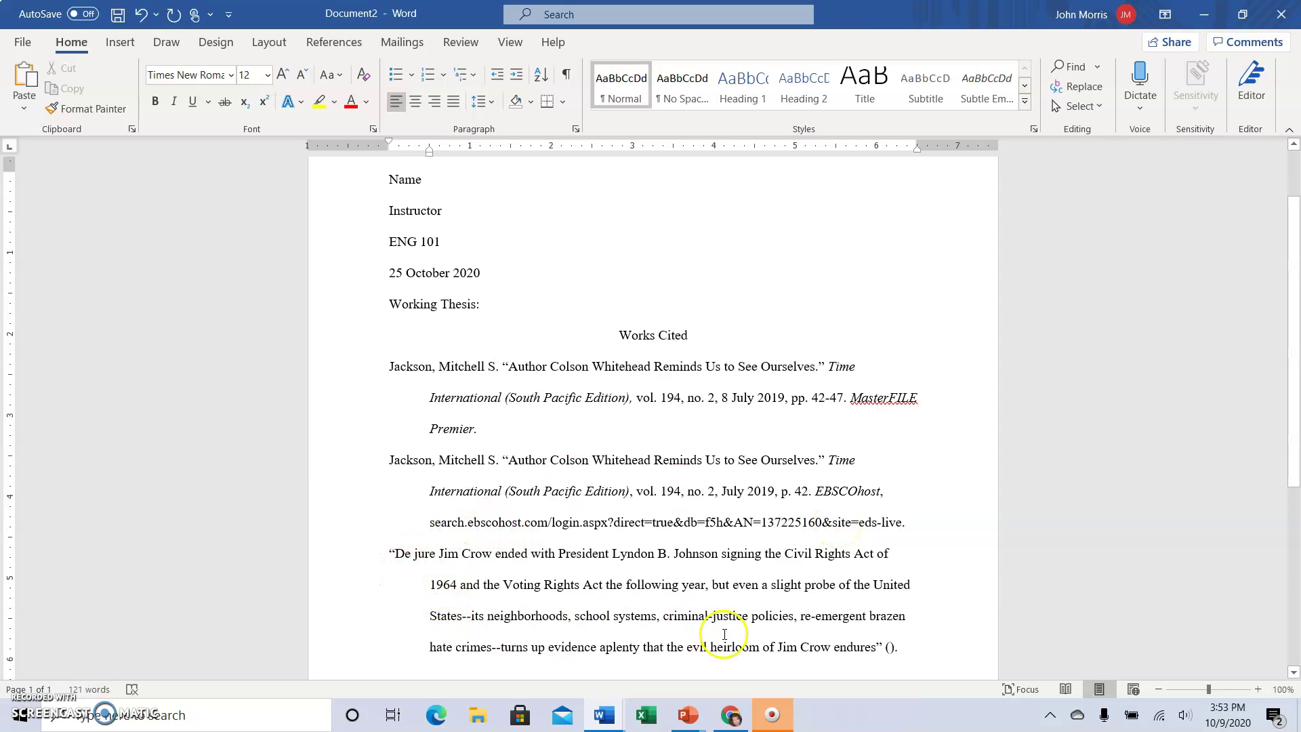
drag(905, 649, 392, 556)
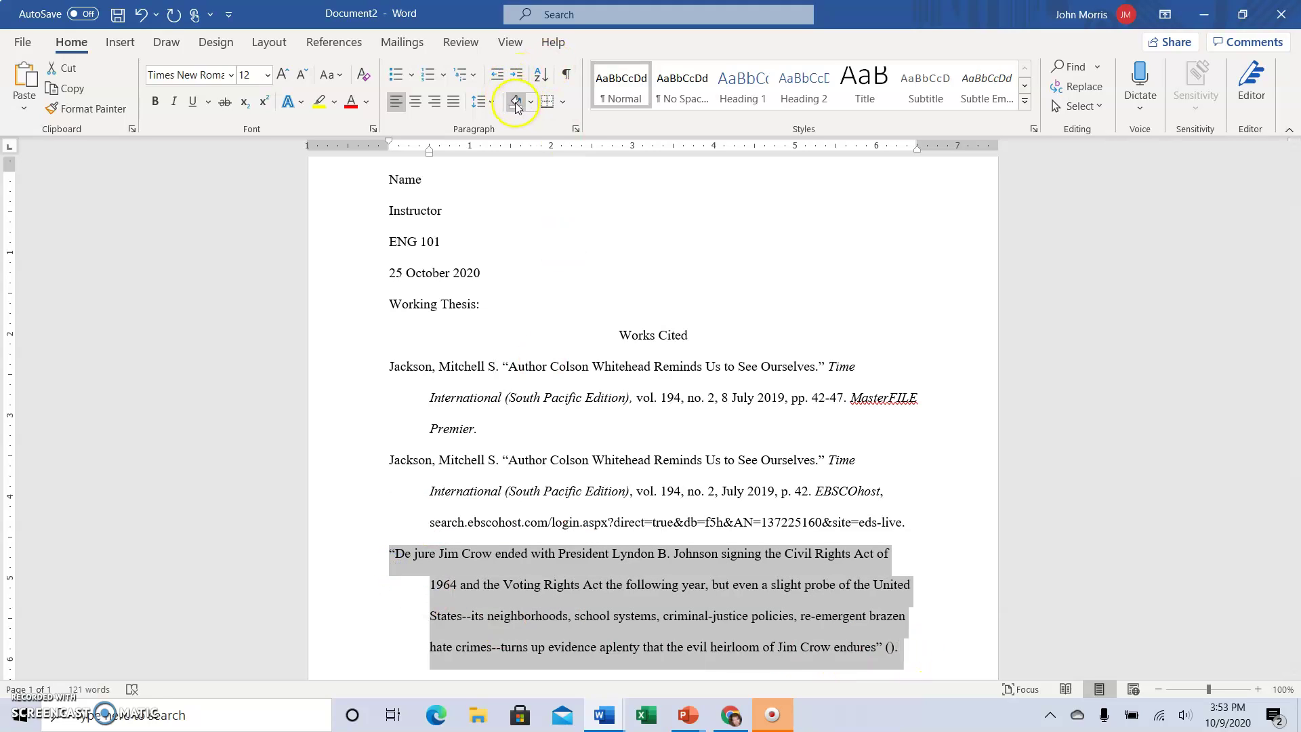
click(575, 129)
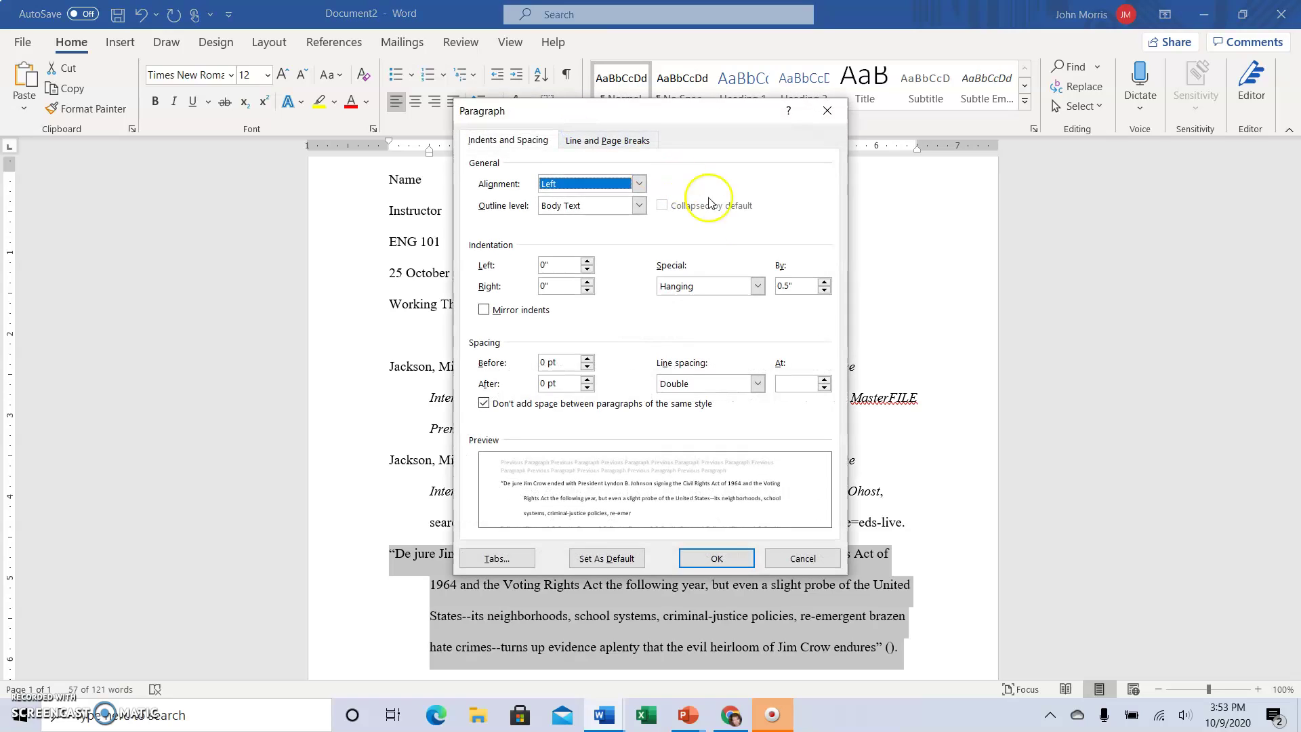
click(757, 286)
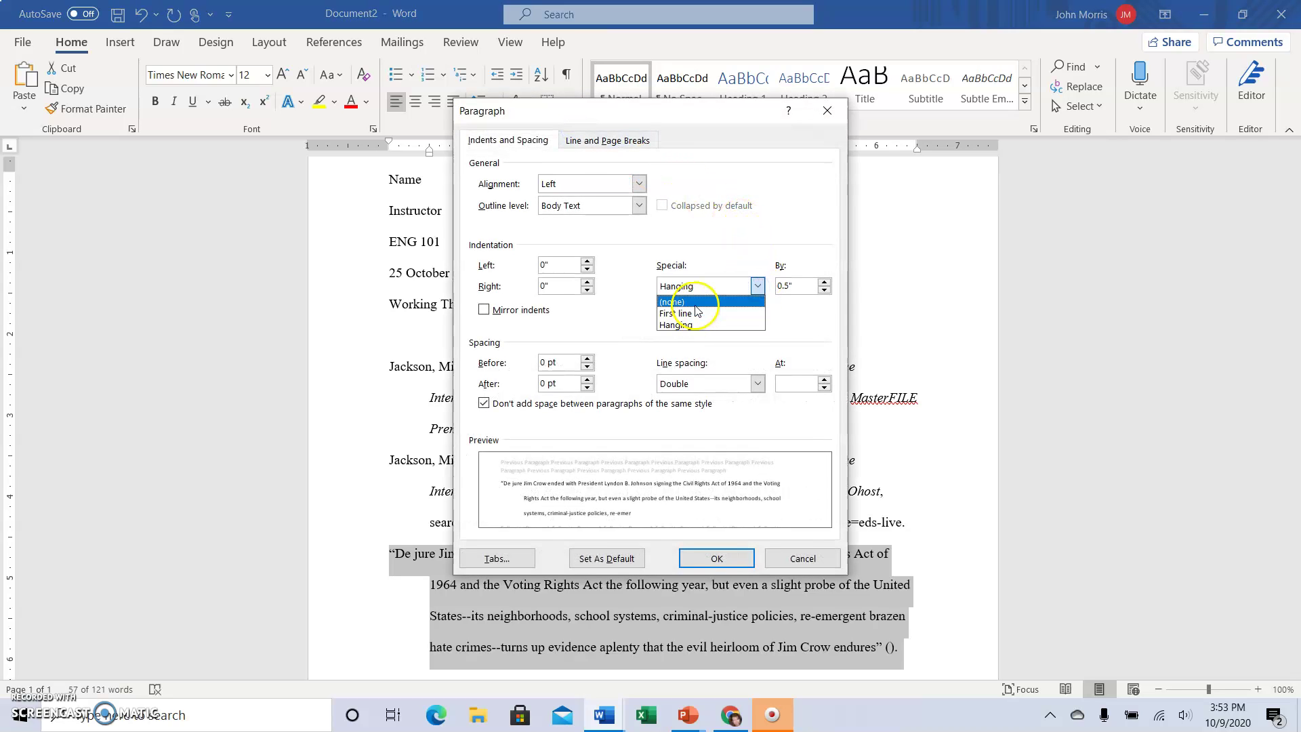
click(695, 299)
click(712, 559)
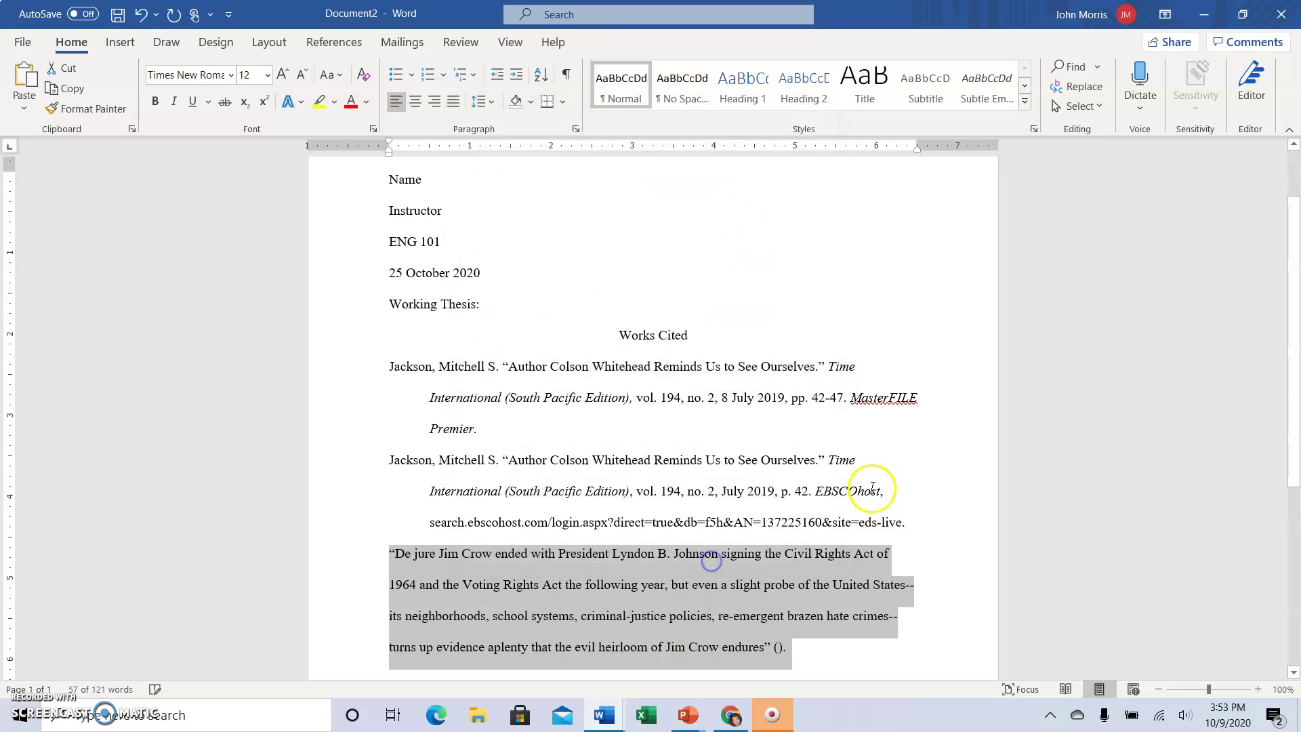
scroll(675, 564, down, 3)
click(674, 564)
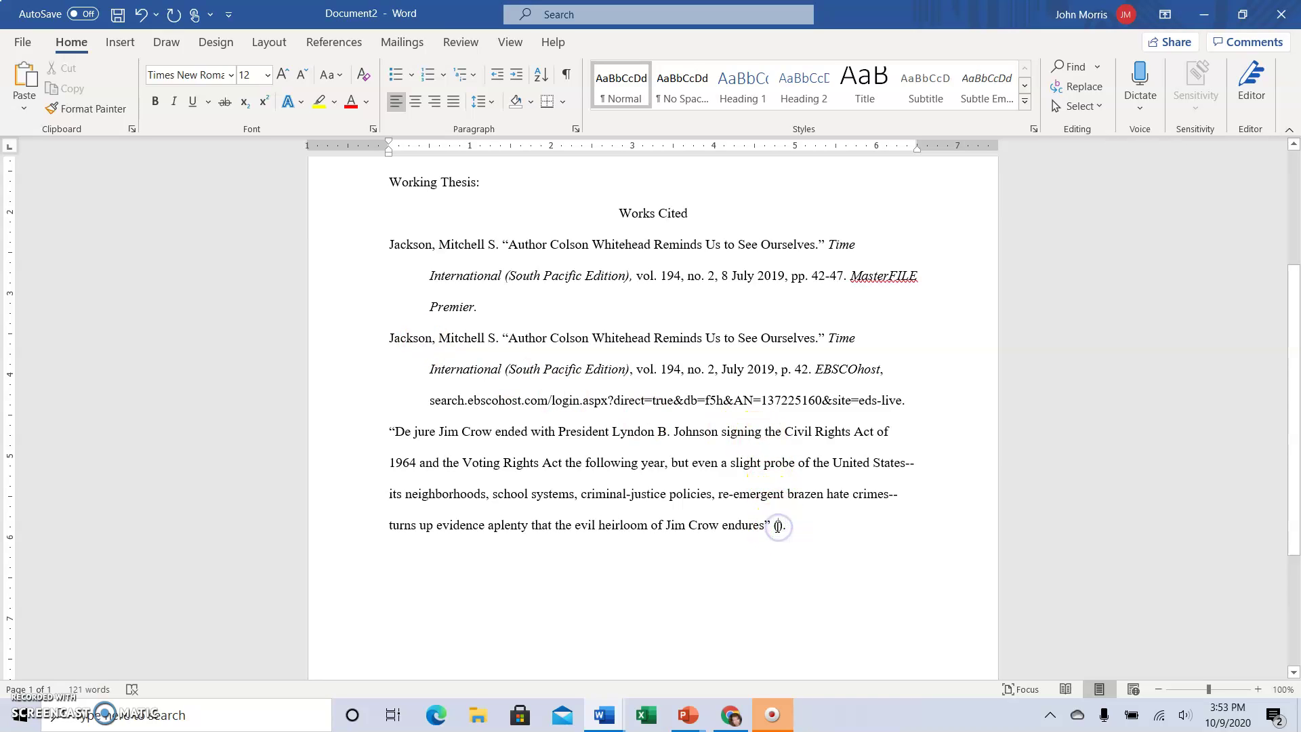
- Type 'Jackson' into the empty parentheses after the Jim Crow quotation
text(Joa)
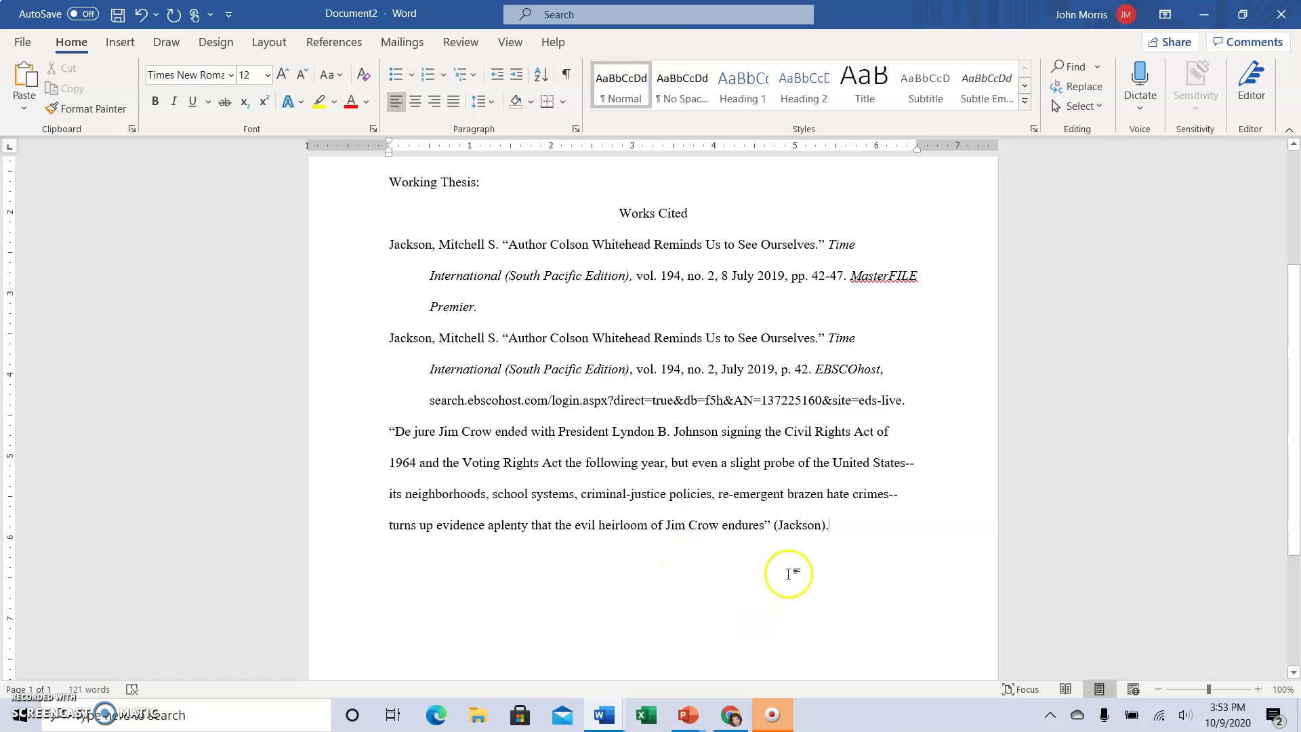
- Scroll down the Whitehead article and copy the Nell Painter 'purposeful ignorance' paragraph
click(1213, 16)
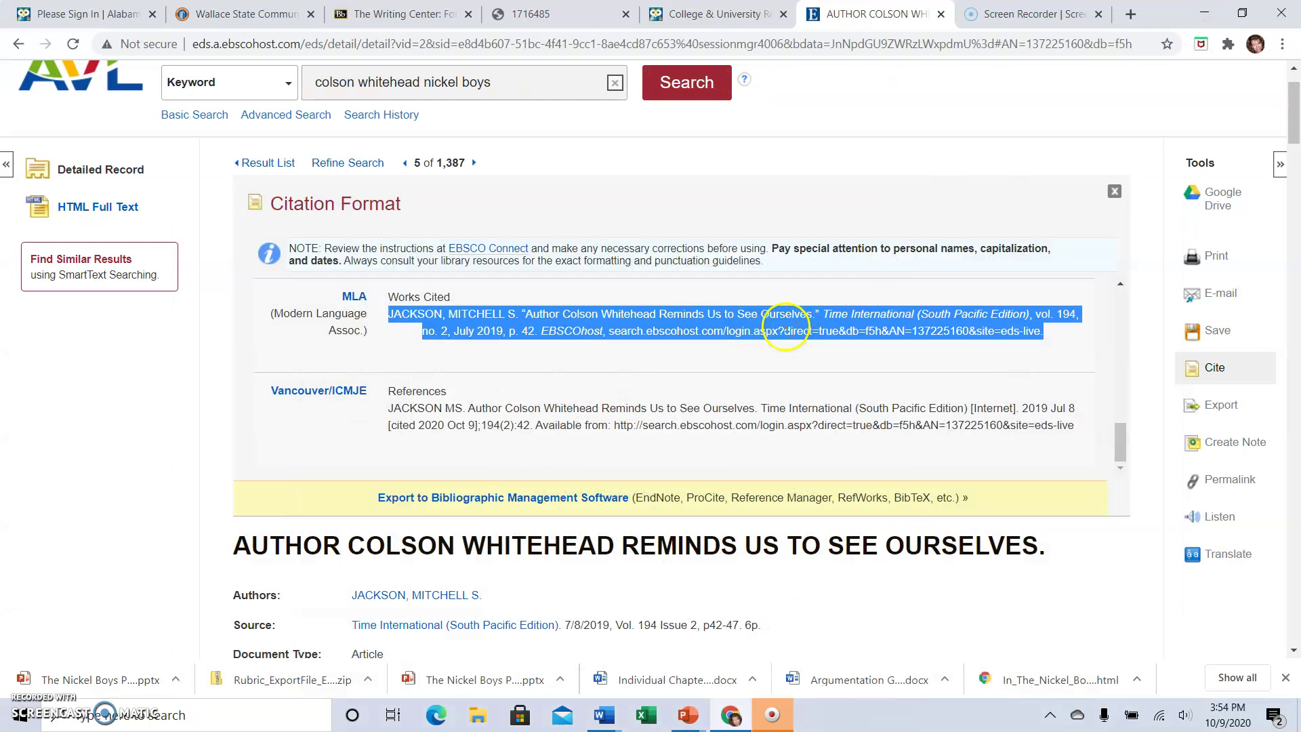
scroll(787, 327, down, 5)
scroll(787, 326, down, 6)
scroll(786, 332, down, 6)
scroll(785, 339, down, 6)
scroll(783, 348, down, 3)
scroll(783, 347, down, 3)
scroll(776, 339, down, 3)
scroll(773, 335, down, 1)
scroll(773, 334, down, 1)
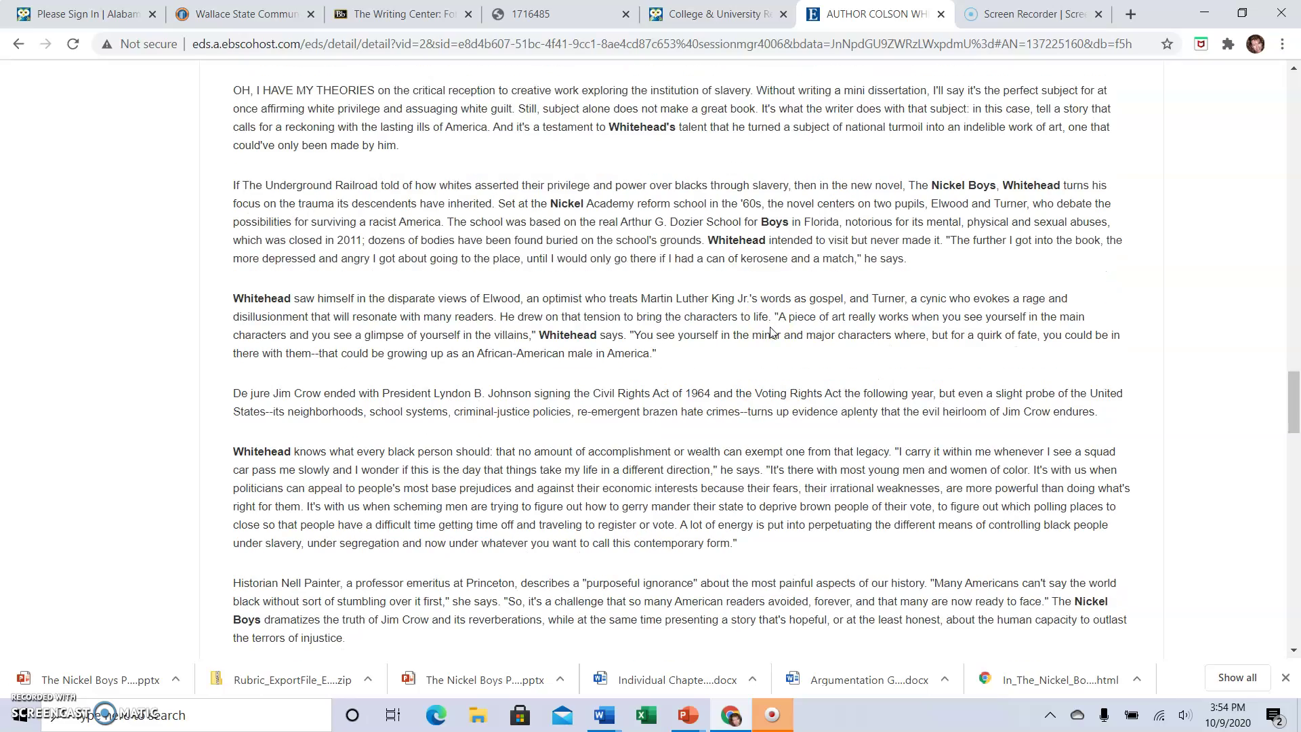
scroll(772, 332, down, 2)
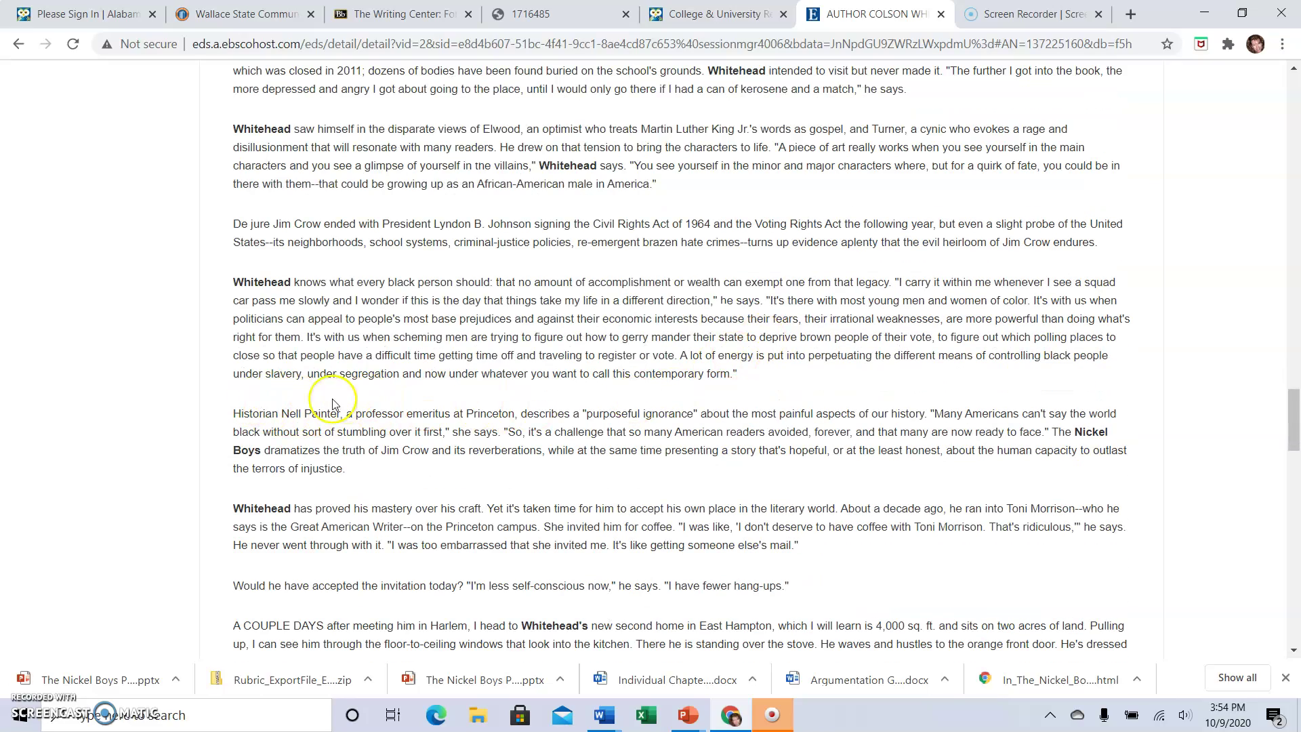
drag(352, 471, 229, 412)
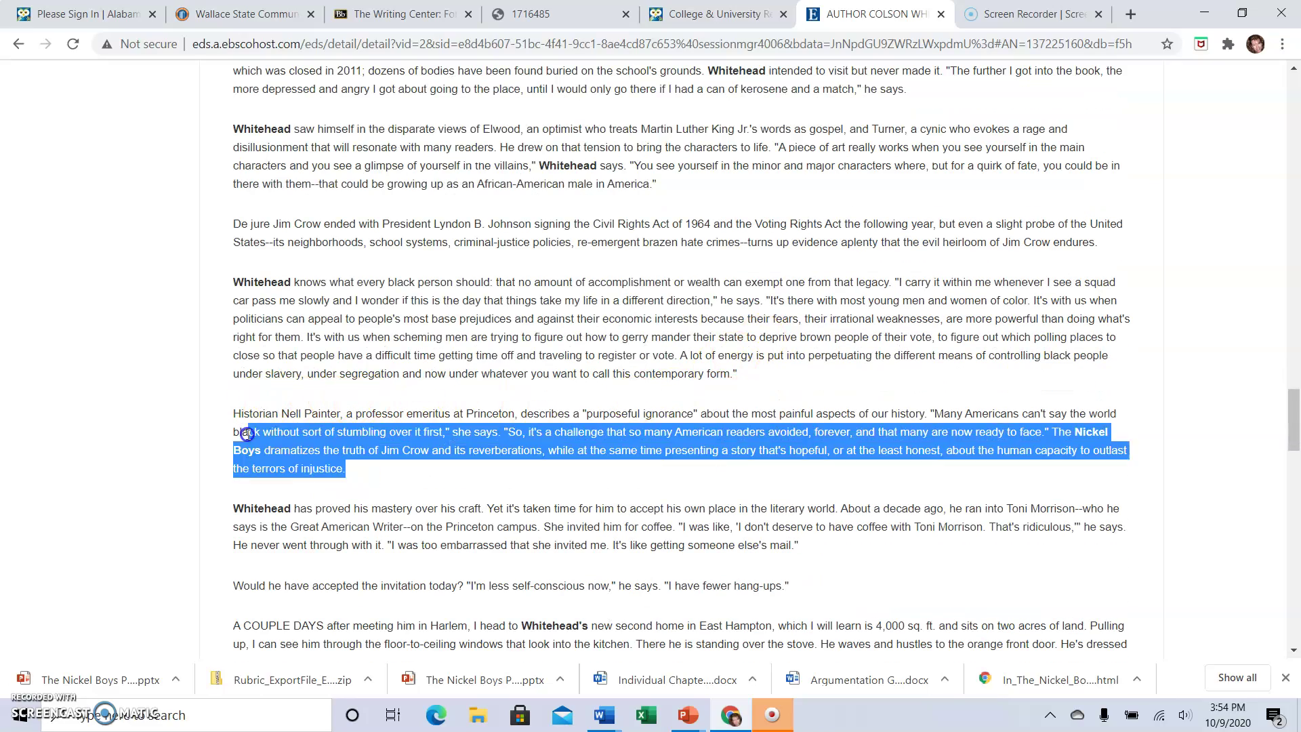
right_click(295, 436)
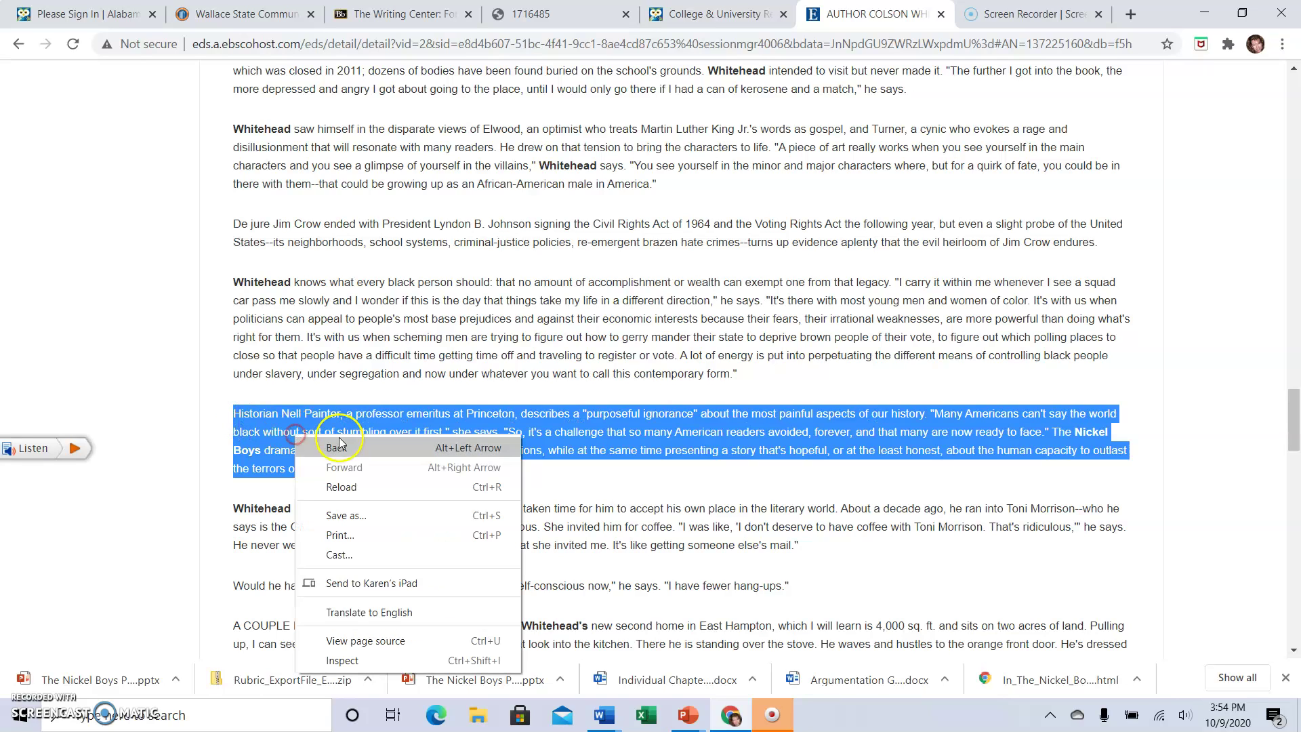
right_click(360, 410)
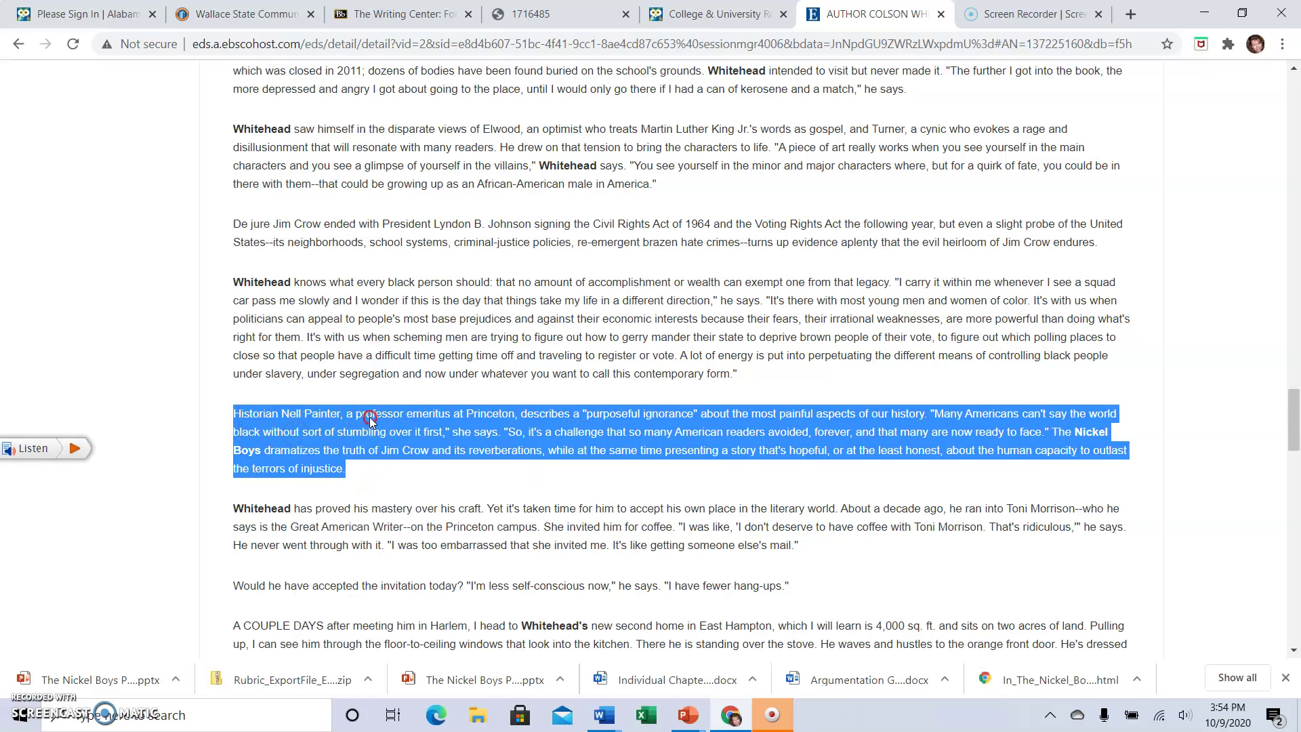
click(411, 431)
- Paste the Nell Painter paragraph below the Jackson quotation, separated by a blank line
click(724, 671)
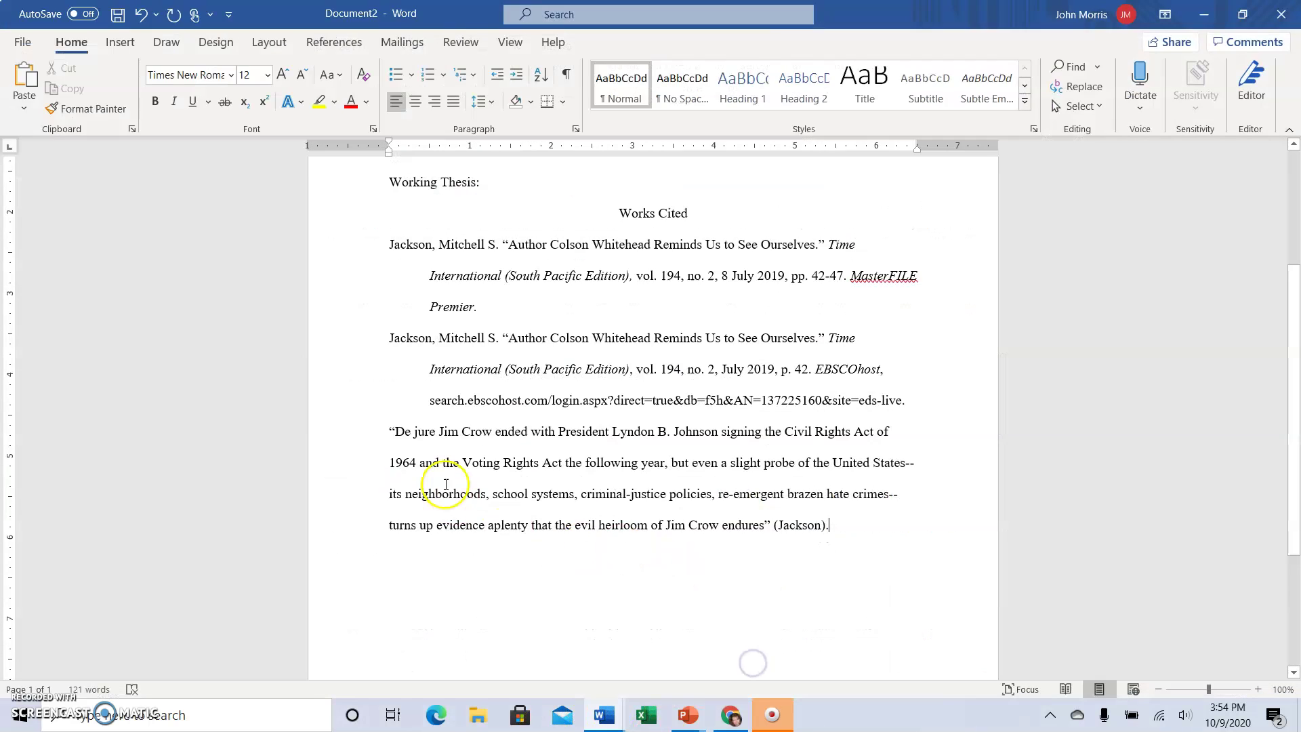
key(Return)
right_click(395, 550)
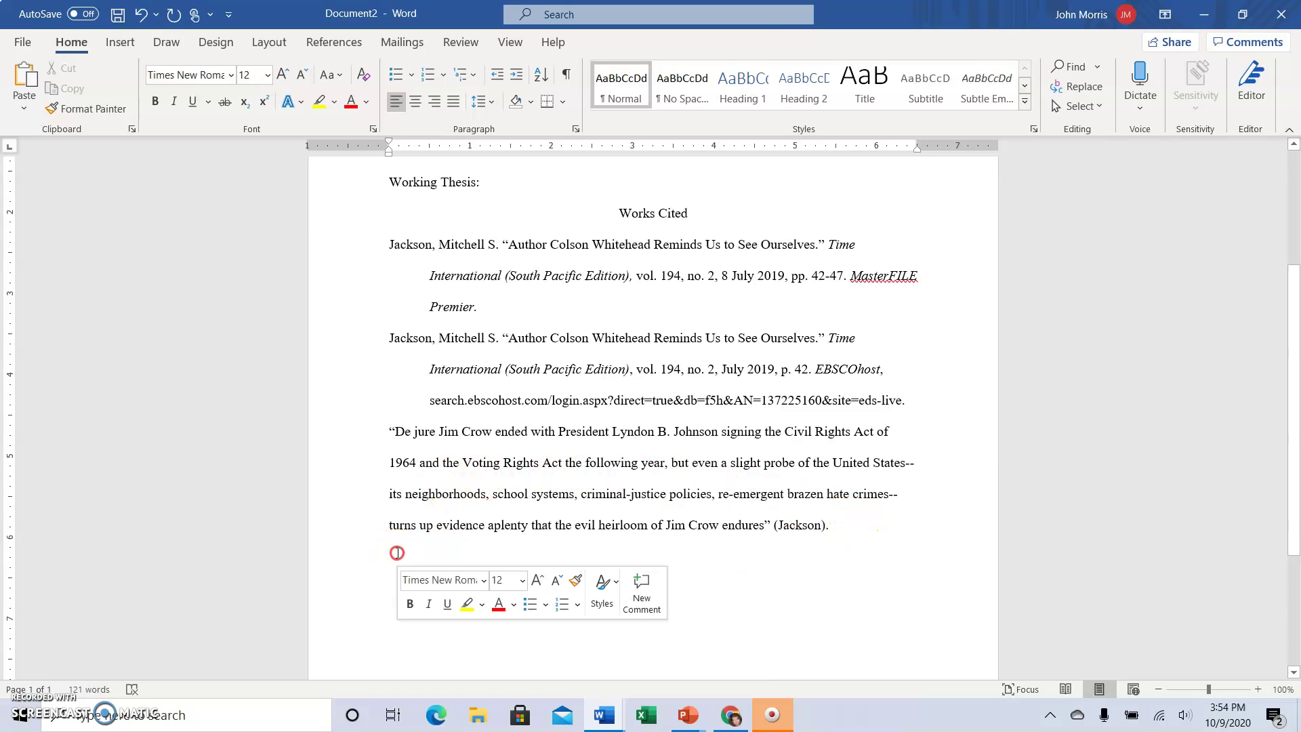
click(465, 361)
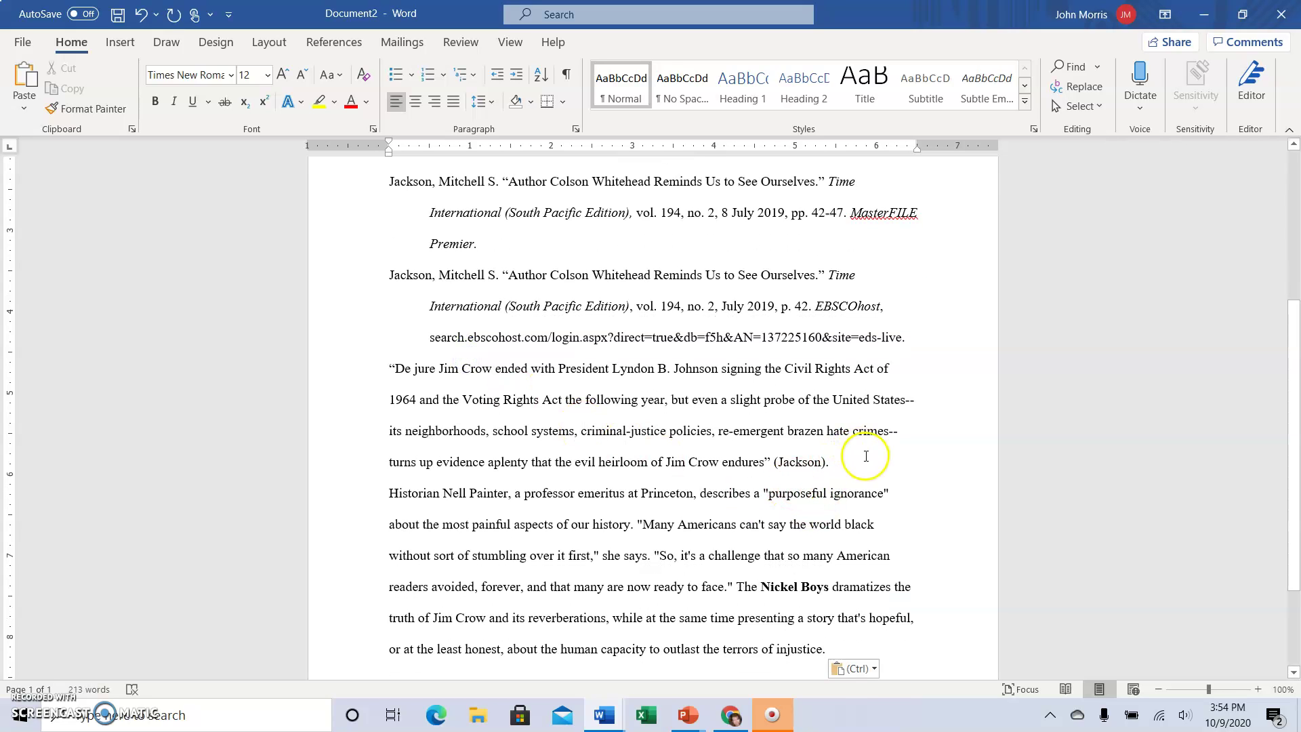
key(Return)
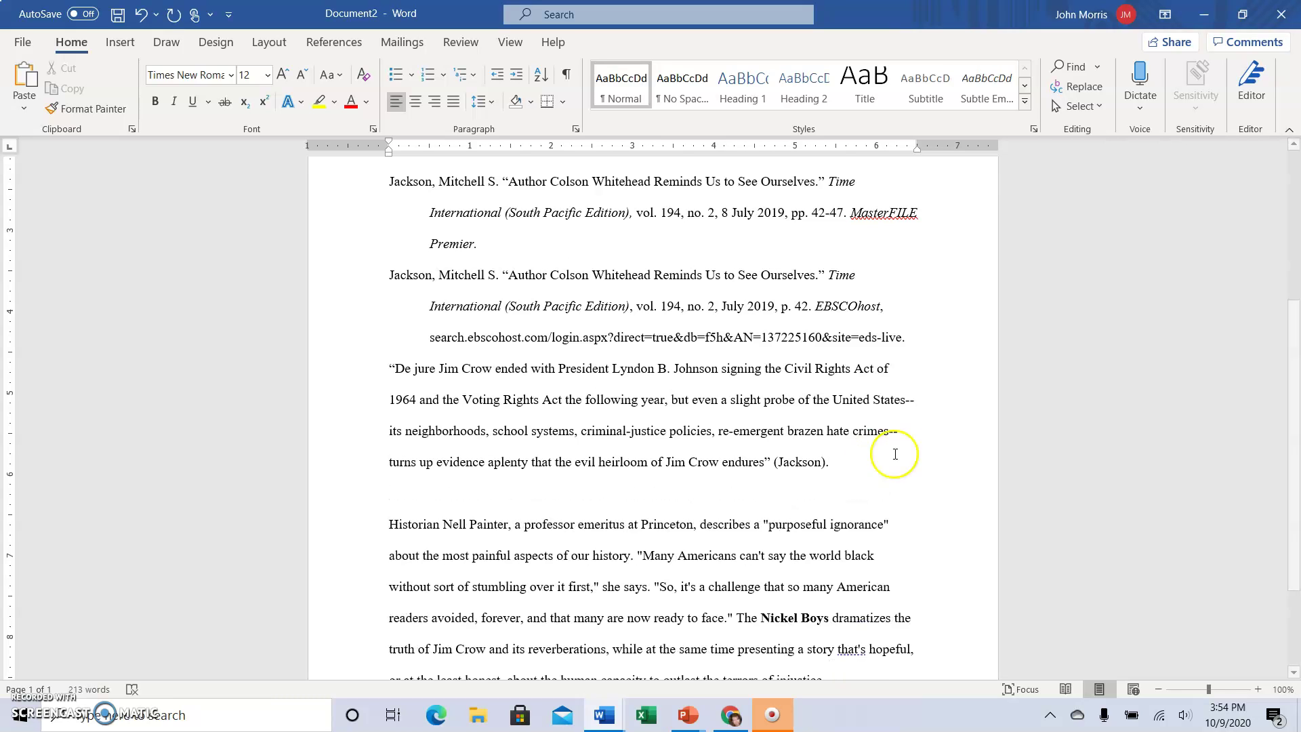
- Delete the MasterFILE Premier Jackson entry from the Works Cited list
scroll(580, 238, up, 2)
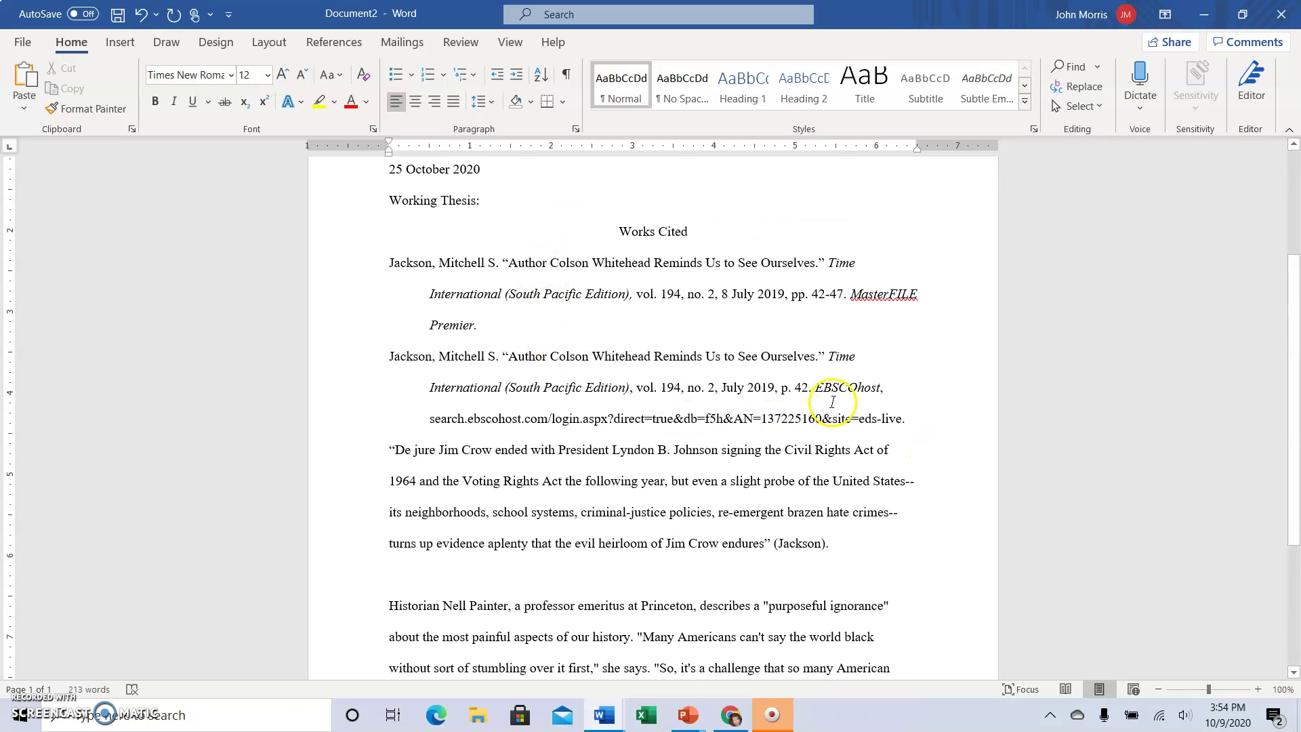
click(495, 327)
drag(495, 328, 371, 264)
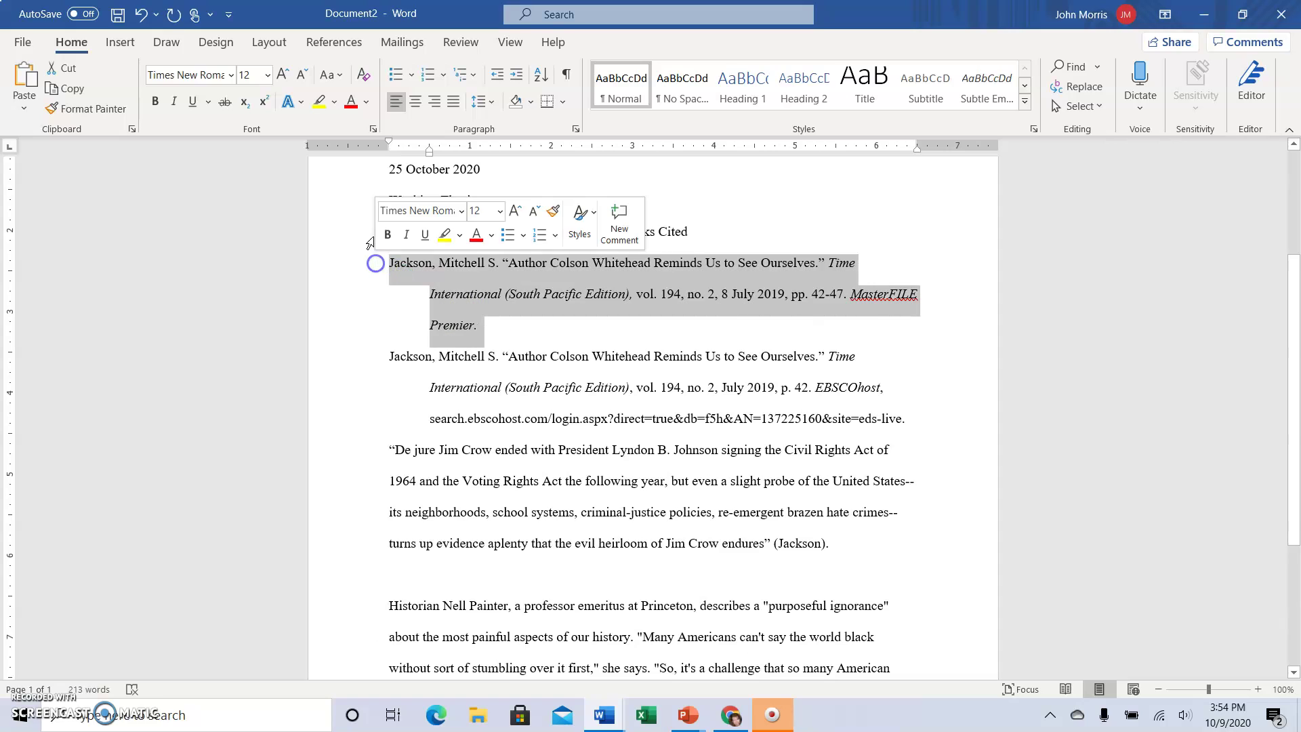
key(Delete)
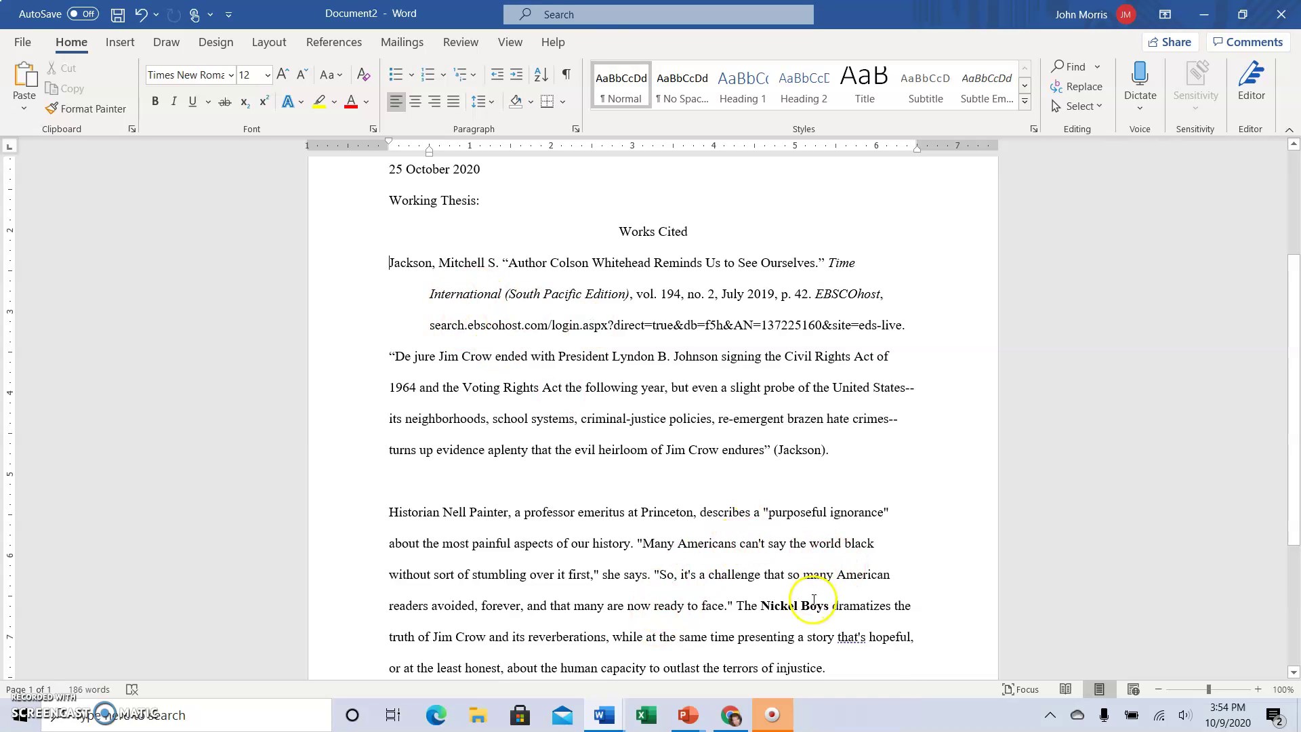
- Remove bold from 'Nickel Boys' and italicize the full title 'The Nickel Boys'
drag(799, 608, 773, 610)
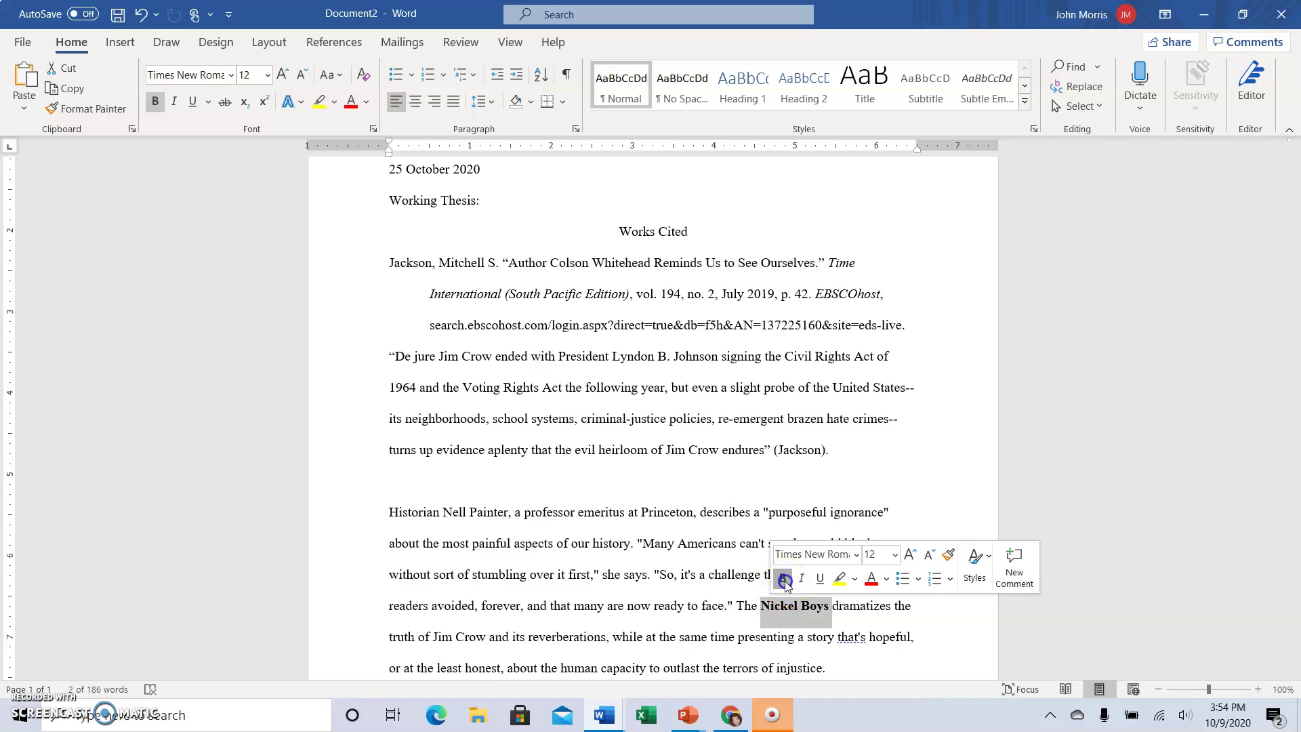
click(783, 578)
click(791, 629)
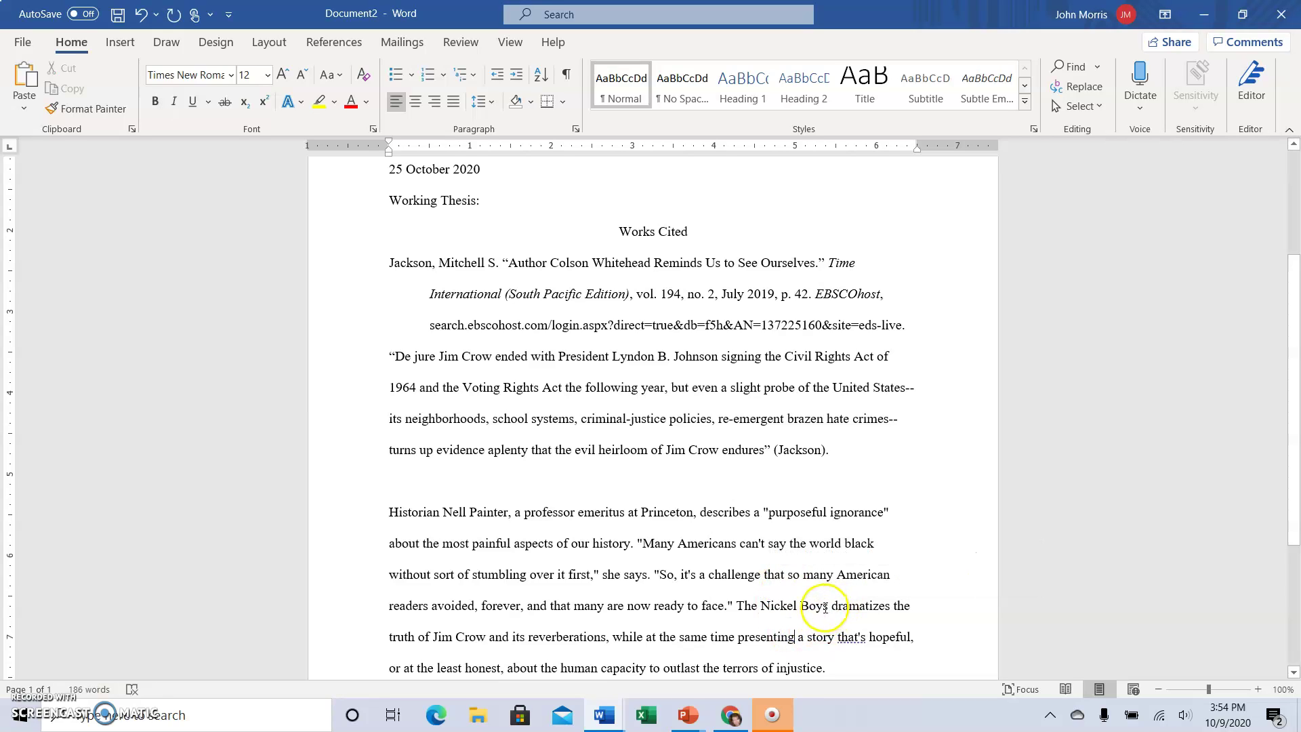
drag(809, 606, 756, 597)
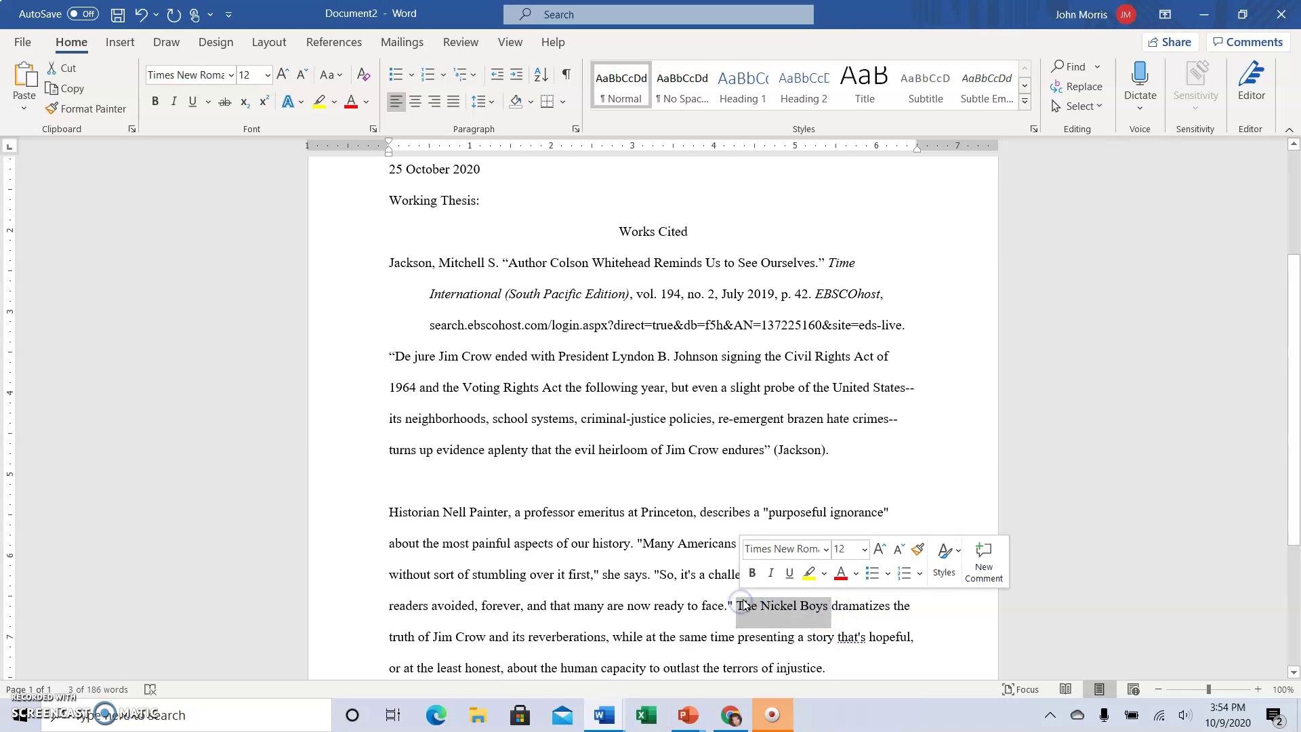
click(771, 575)
click(840, 637)
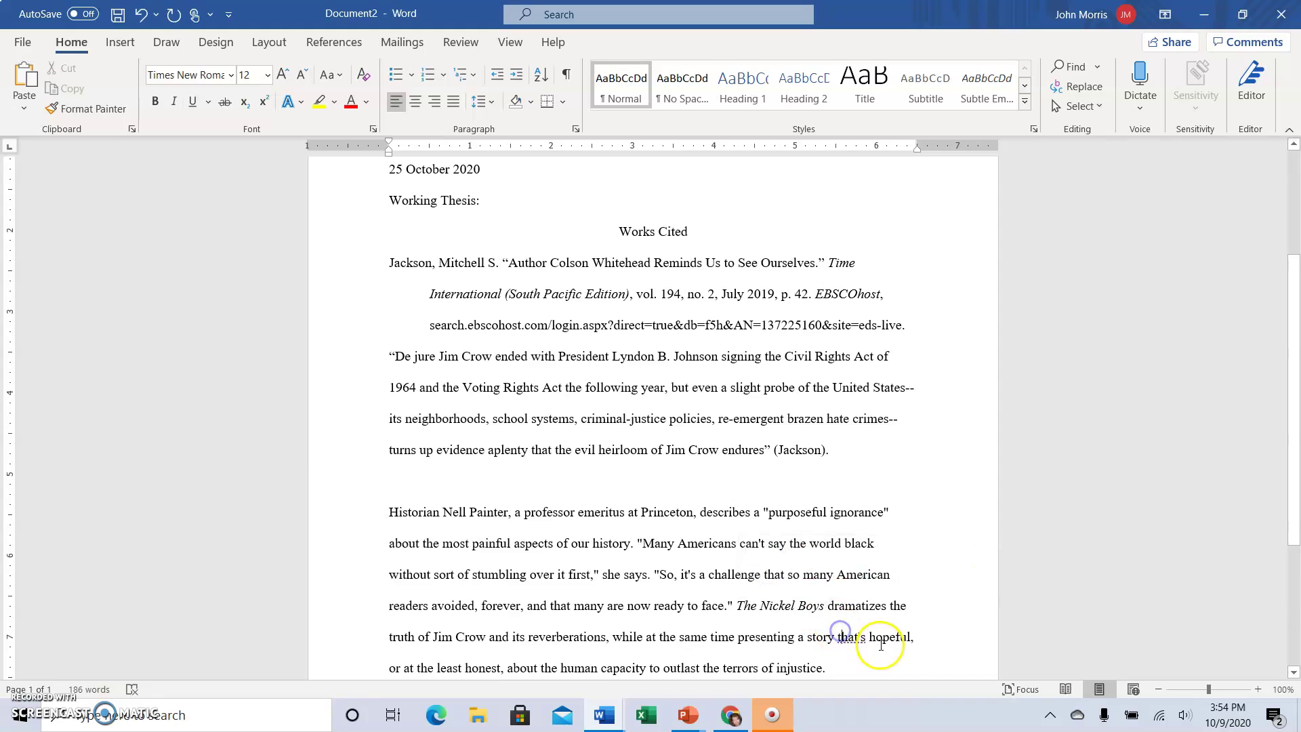
scroll(871, 645, down, 1)
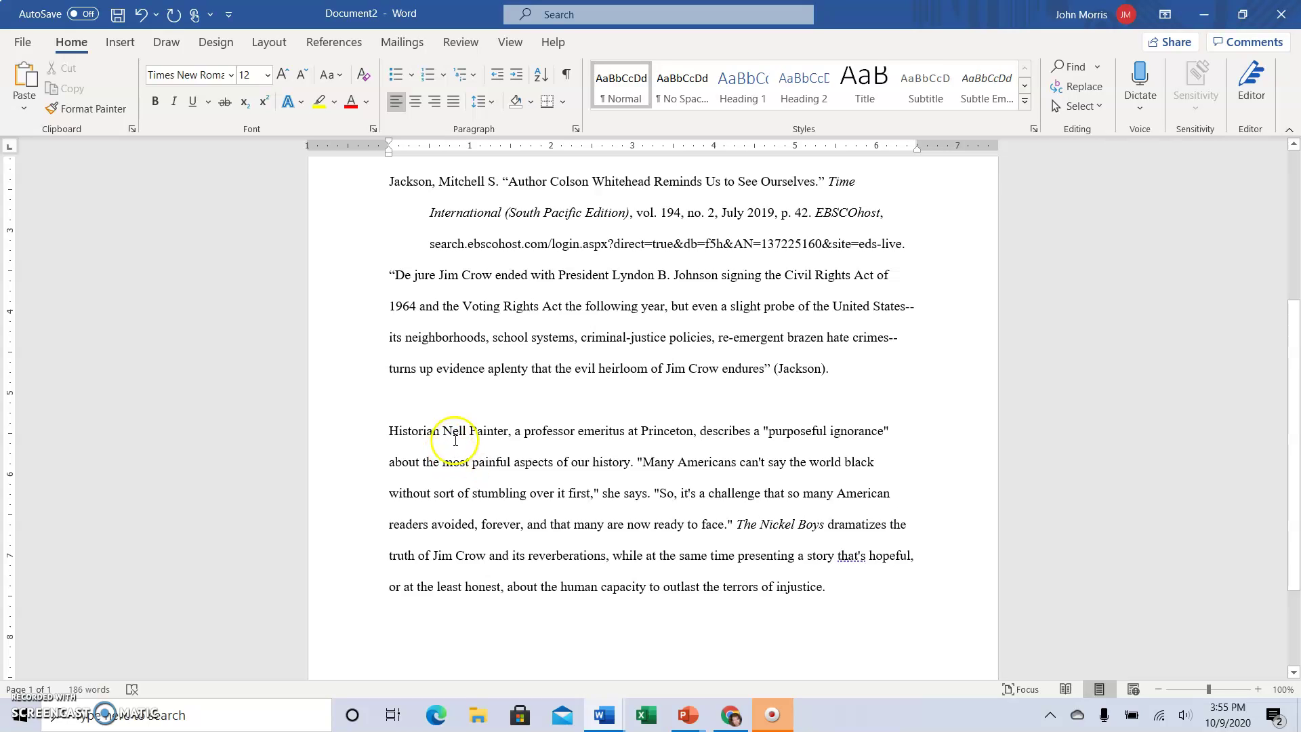
- On a new line, type 'Historian Nell Painter of Princeton University declares, “' and fix the typos
scroll(484, 435, up, 2)
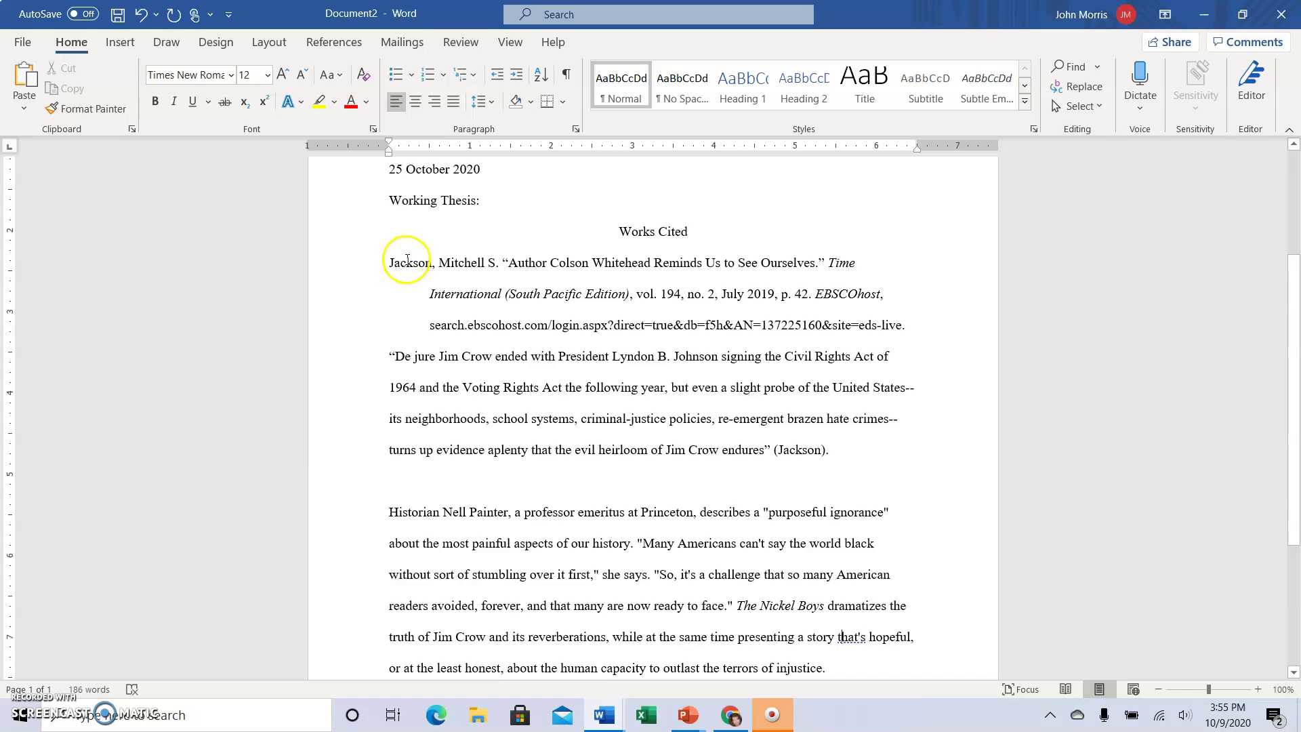
scroll(815, 527, down, 2)
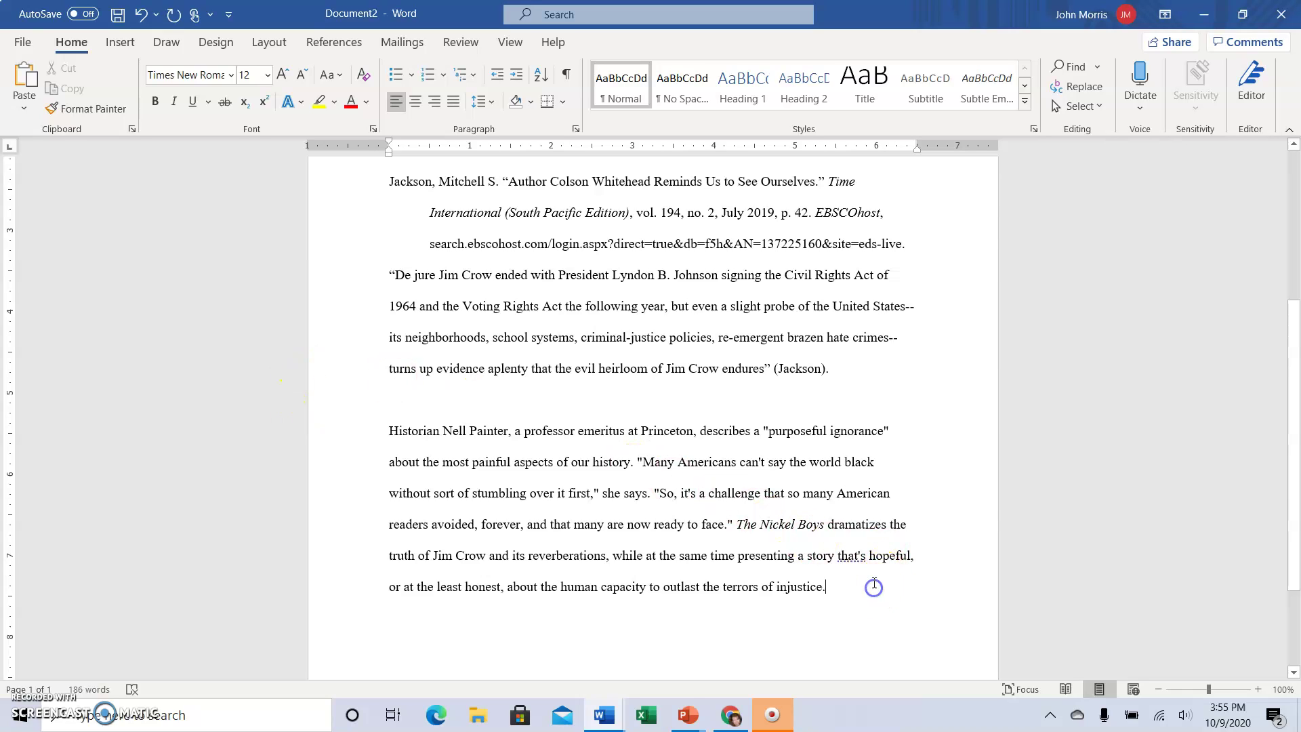
key(Return)
text(Histori)
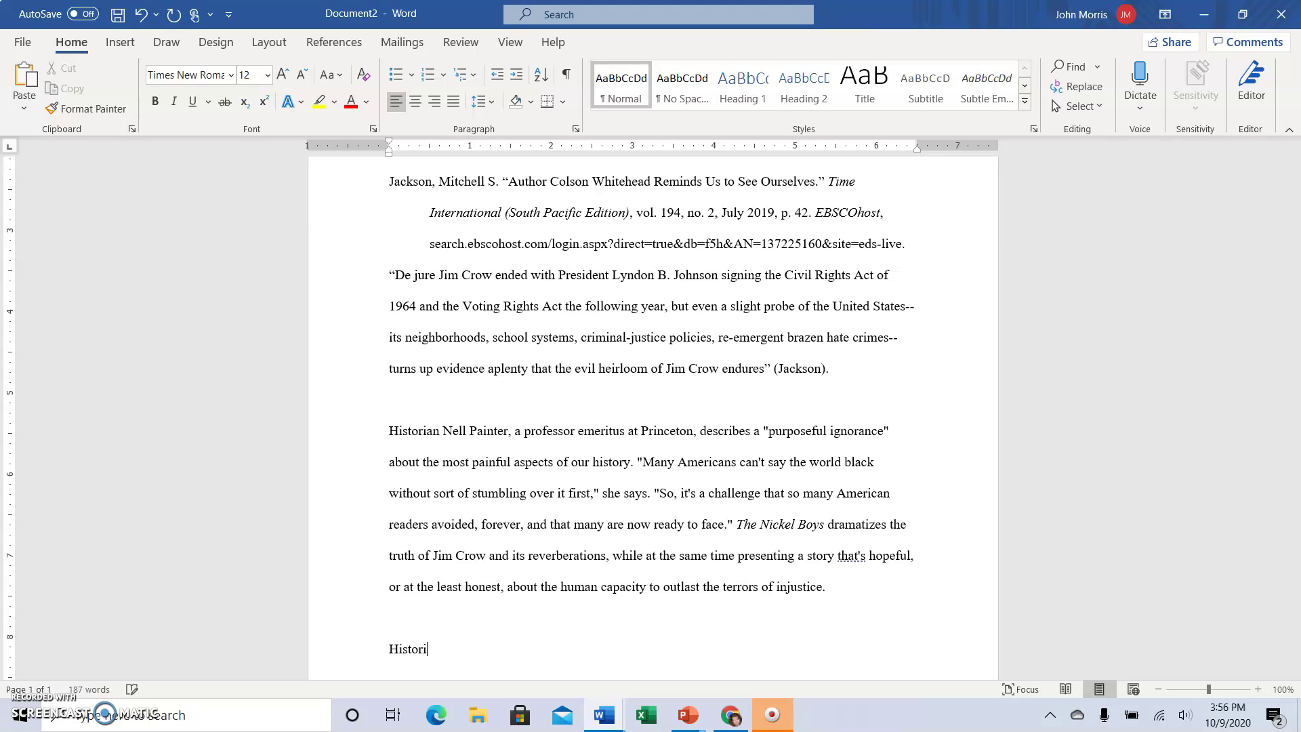
text(an Ne)
text(ll Painter)
text(of Princeton University)
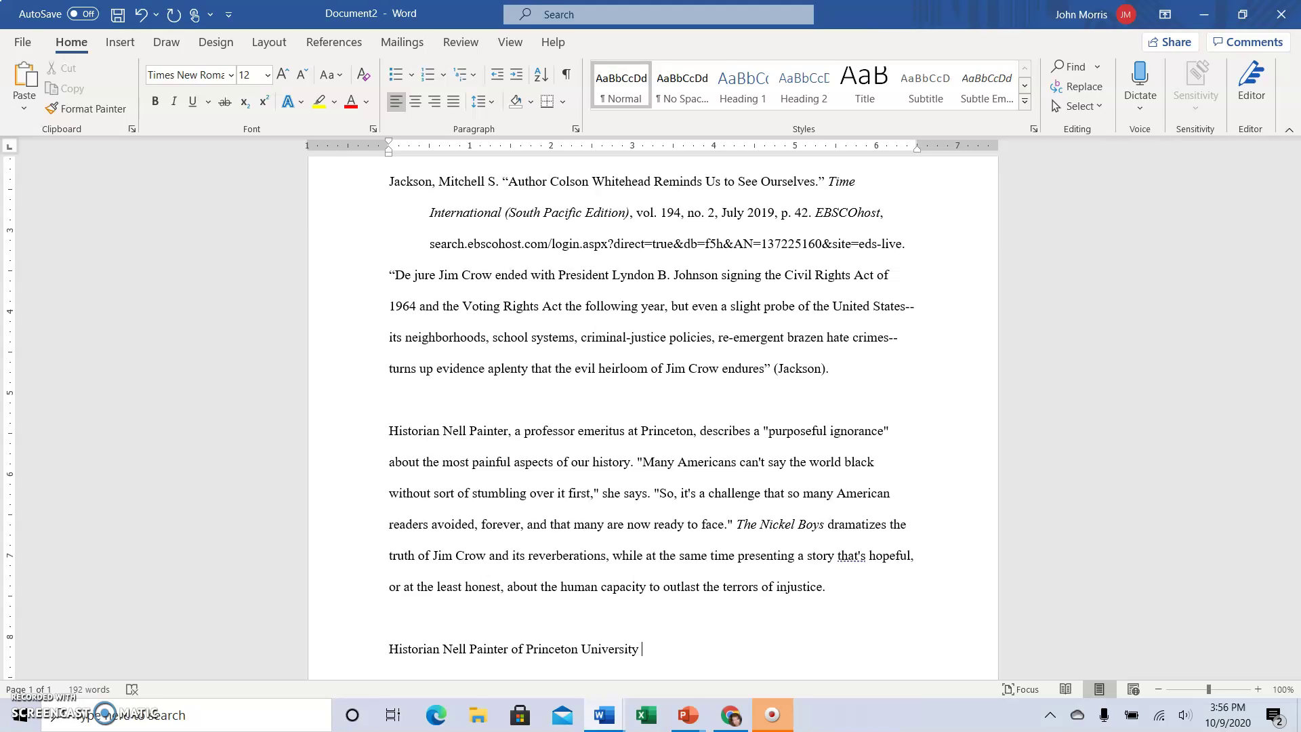
text(of)
key(BackSpace)
key(BackSpace)
text(declars)
key(BackSpace)
text(es)
text(")
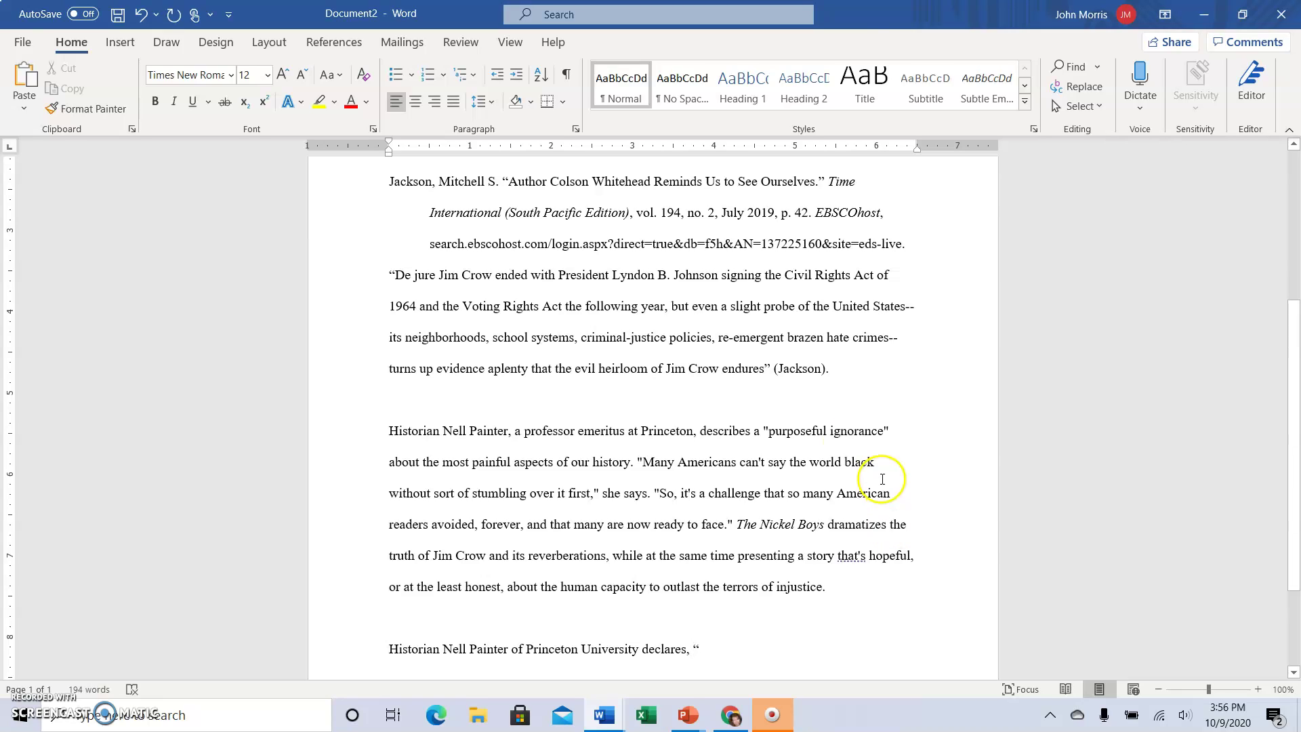
drag(644, 462, 589, 493)
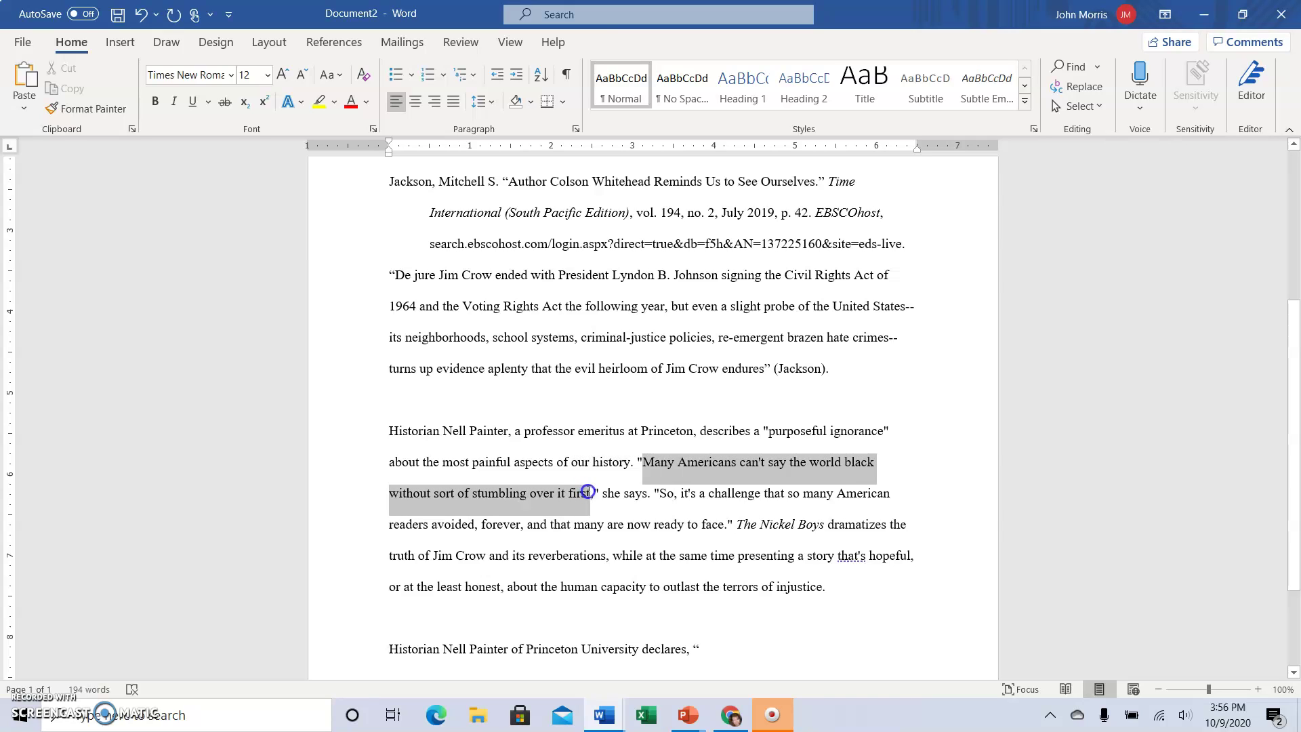
click(890, 524)
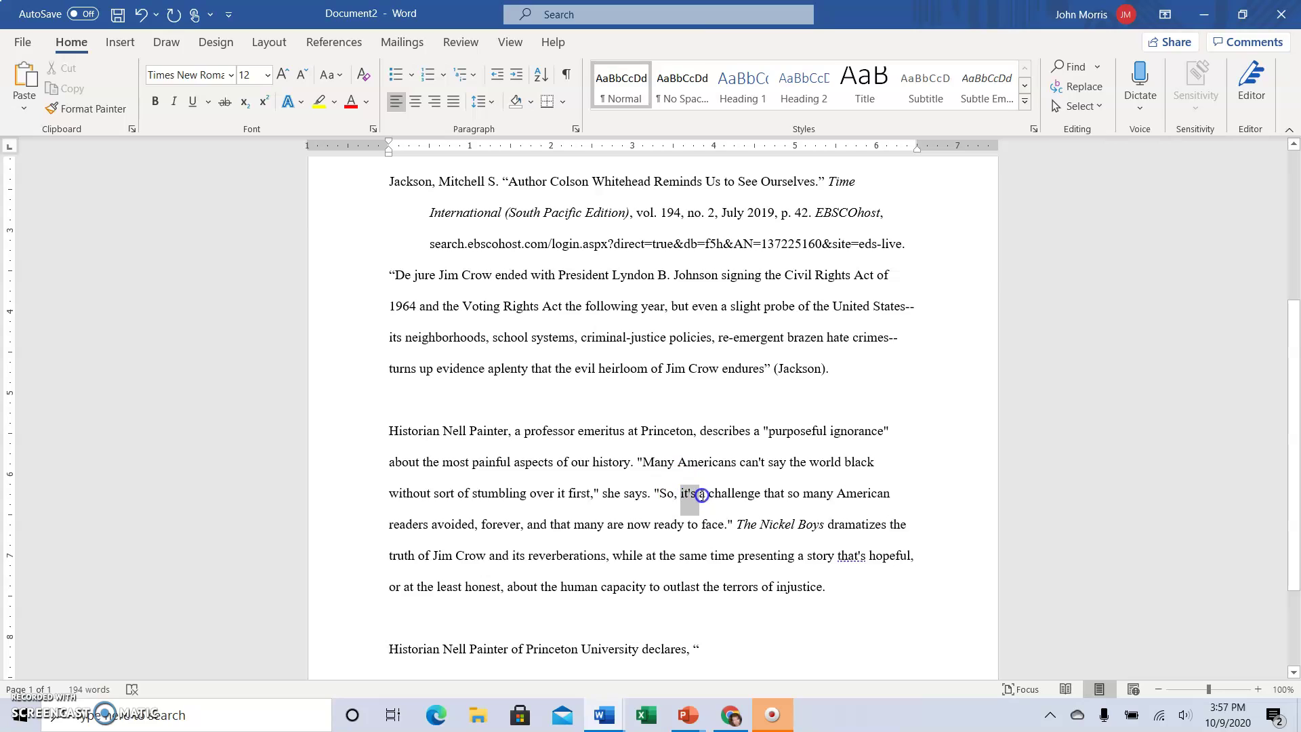
mouse_move(682, 490)
mouse_down()
mouse_move(691, 521)
mouse_move(711, 525)
mouse_up()
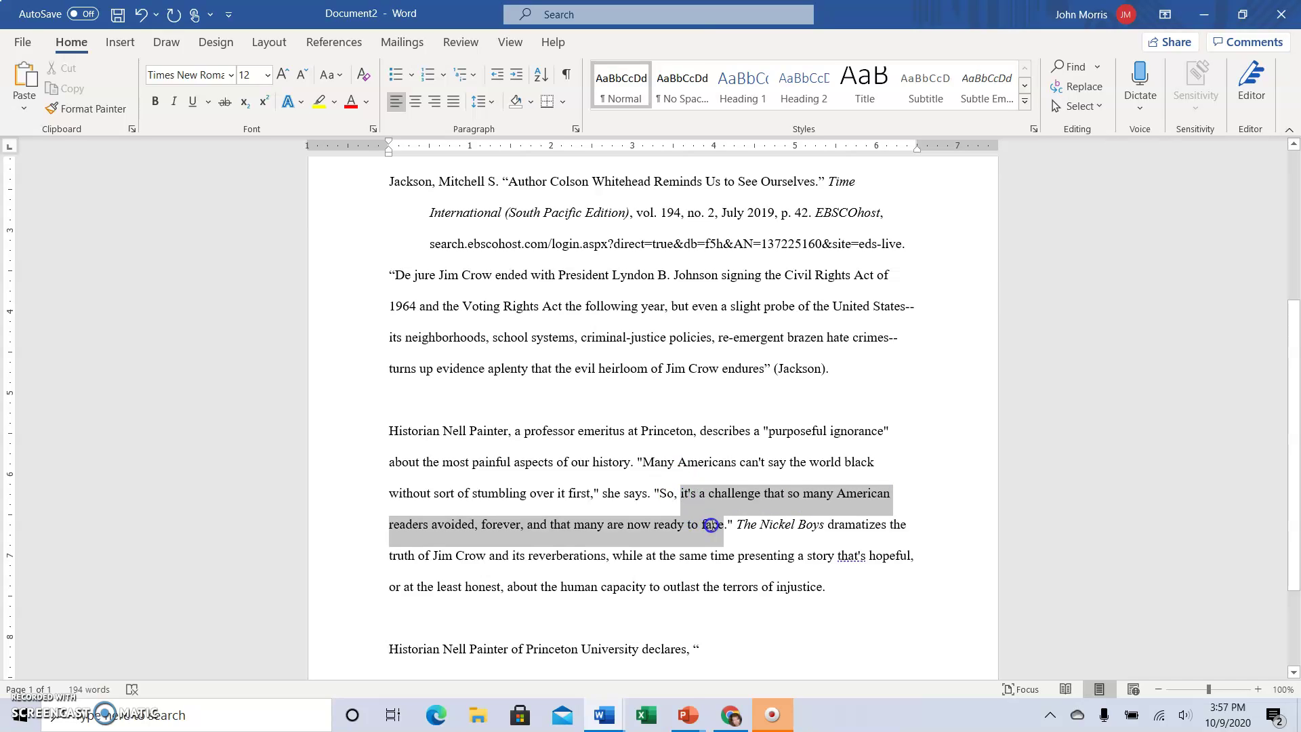
- Paste the copied 'it's a challenge…now ready to face' passage after declares, “ and add the (qtd. In Jackson) citation
right_click(711, 525)
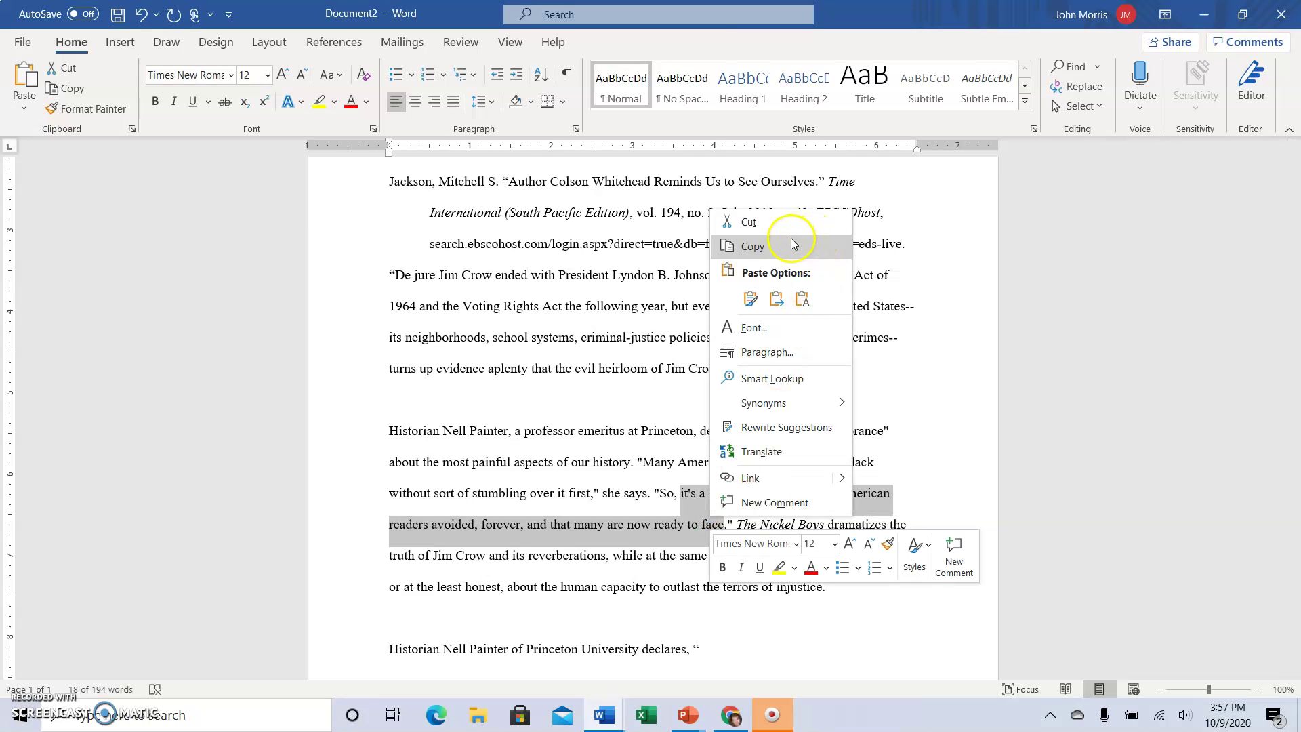
click(795, 244)
click(701, 650)
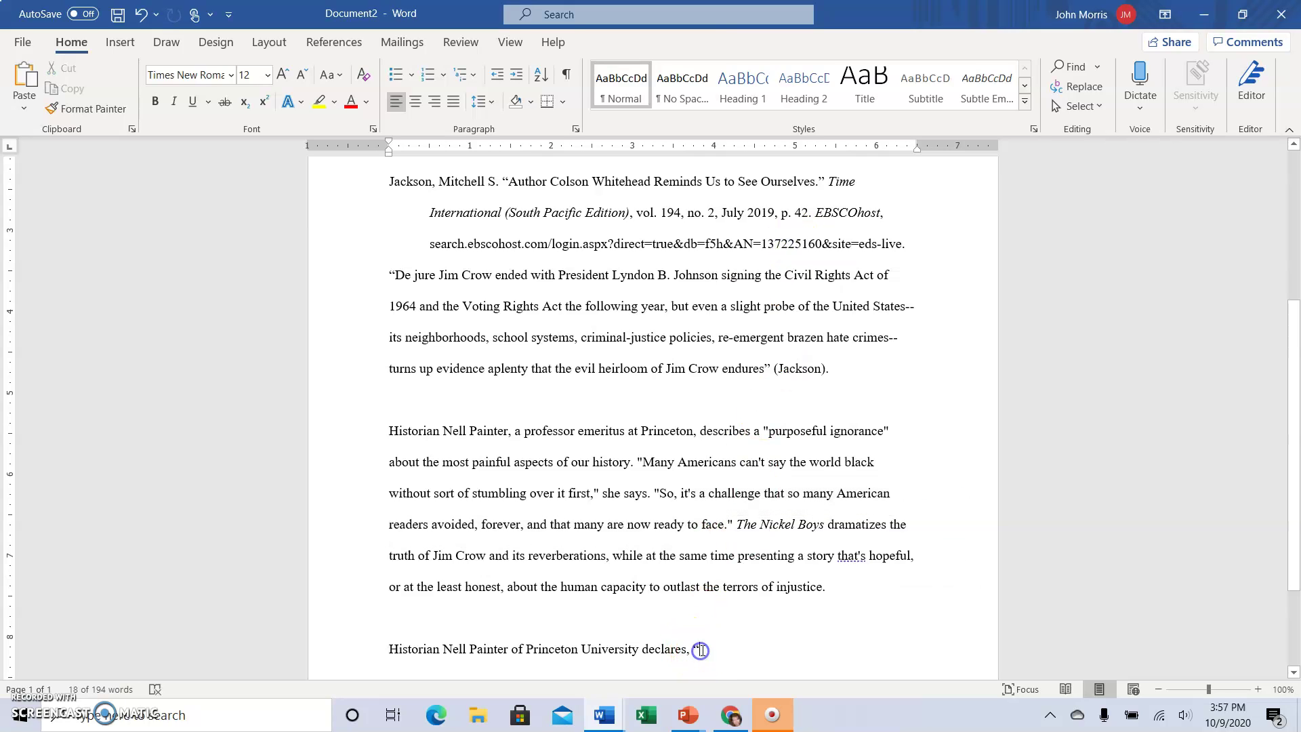
key(ctrl+v)
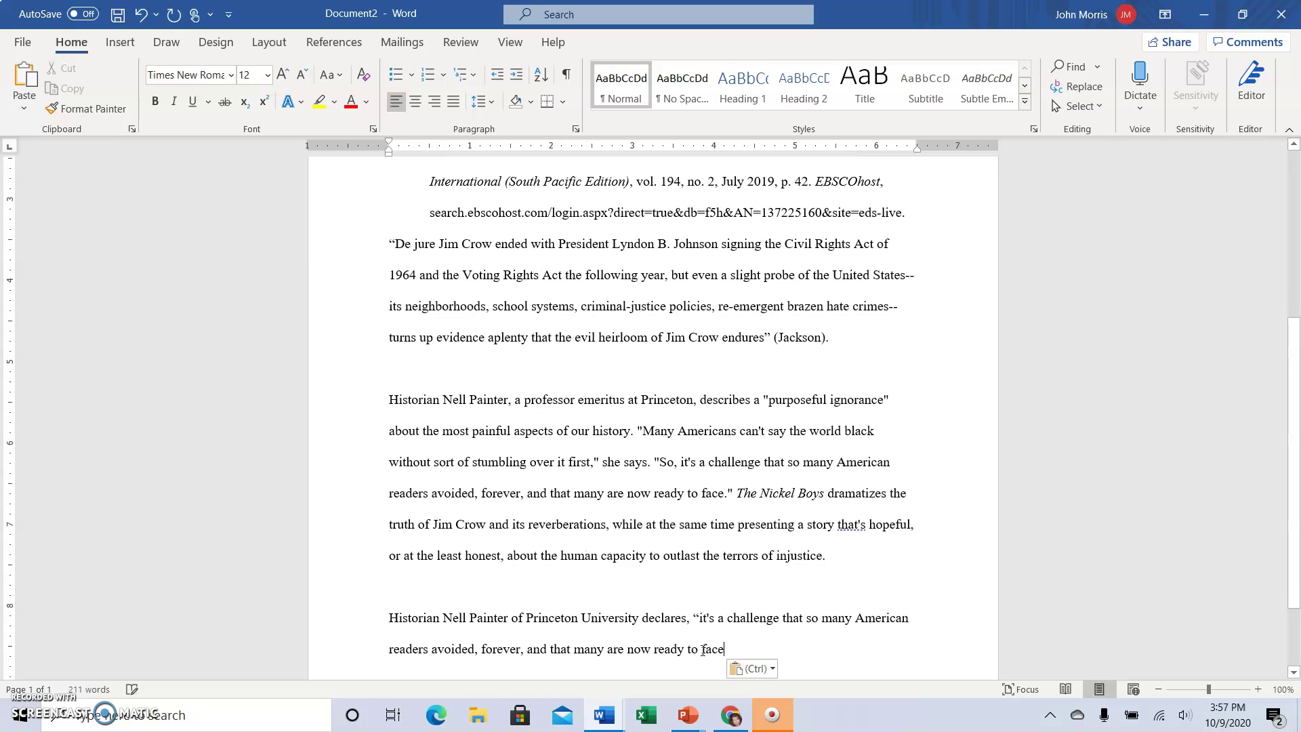
click(794, 660)
text(" ()
text(qtd. In)
text( Jacksn)
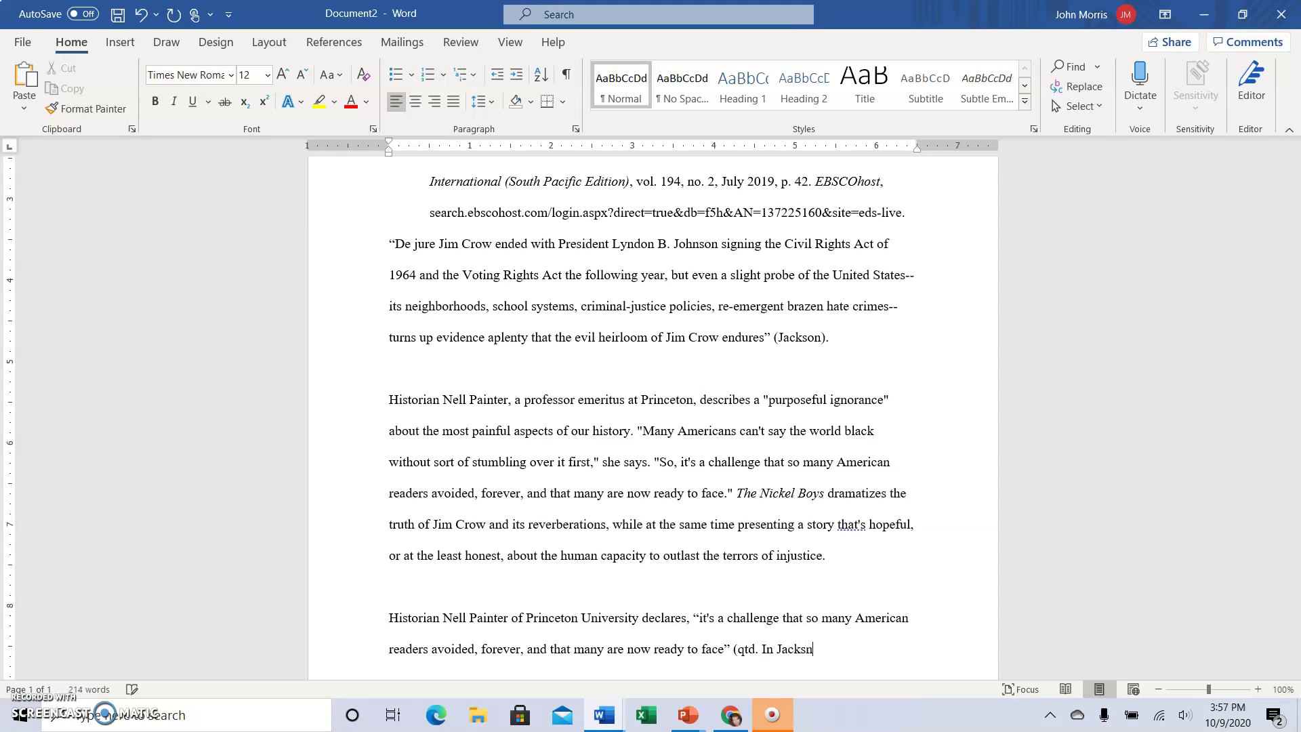
key(BackSpace)
text(on).)
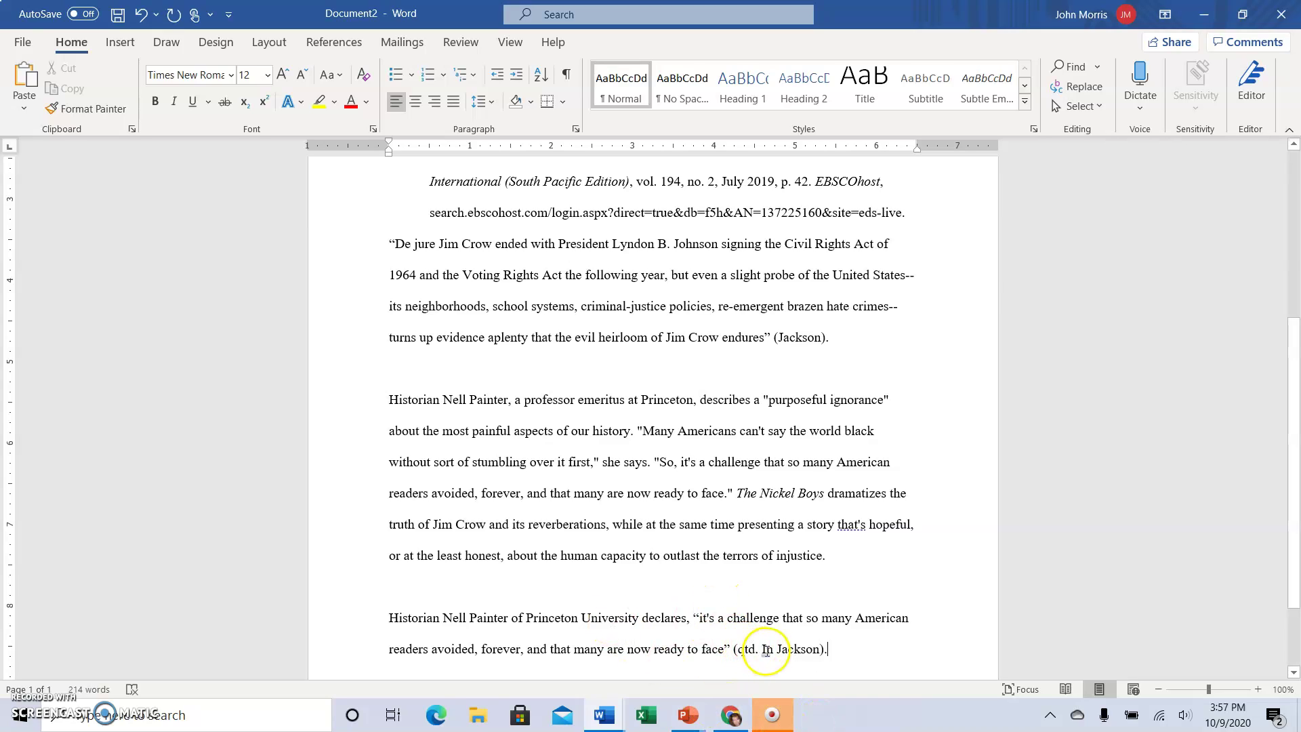
- Change 'In' to lowercase so the citation reads (qtd. in Jackson)
click(767, 650)
key(BackSpace)
text(i)
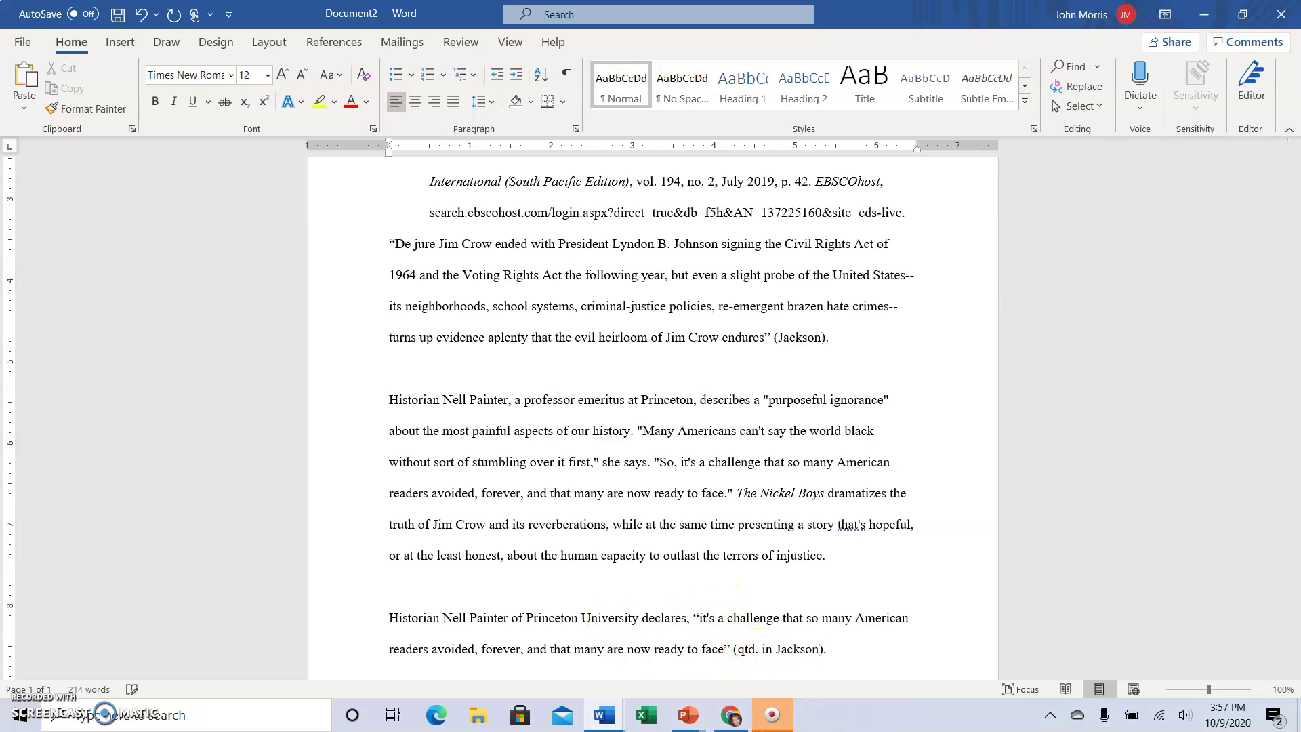
scroll(844, 633, up, 1)
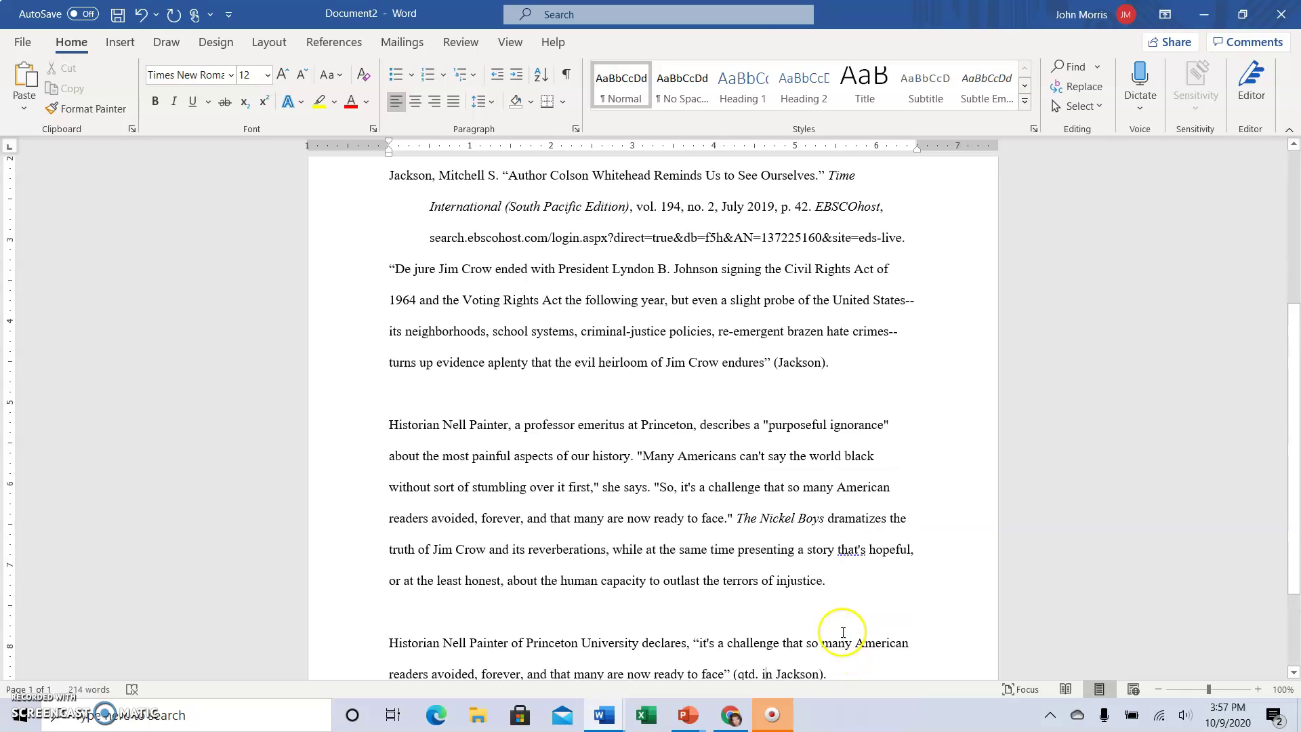
scroll(843, 632, up, 3)
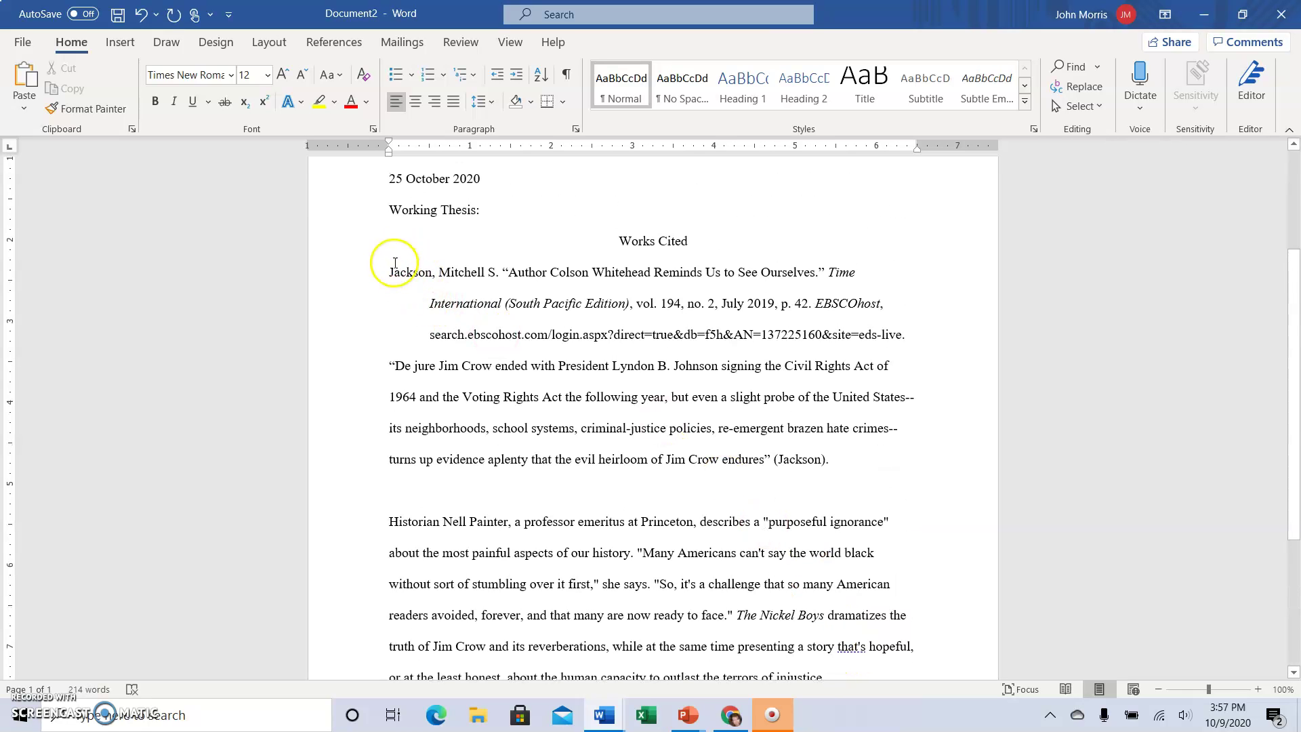
scroll(654, 508, down, 3)
scroll(815, 639, down, 1)
scroll(815, 639, down, 1)
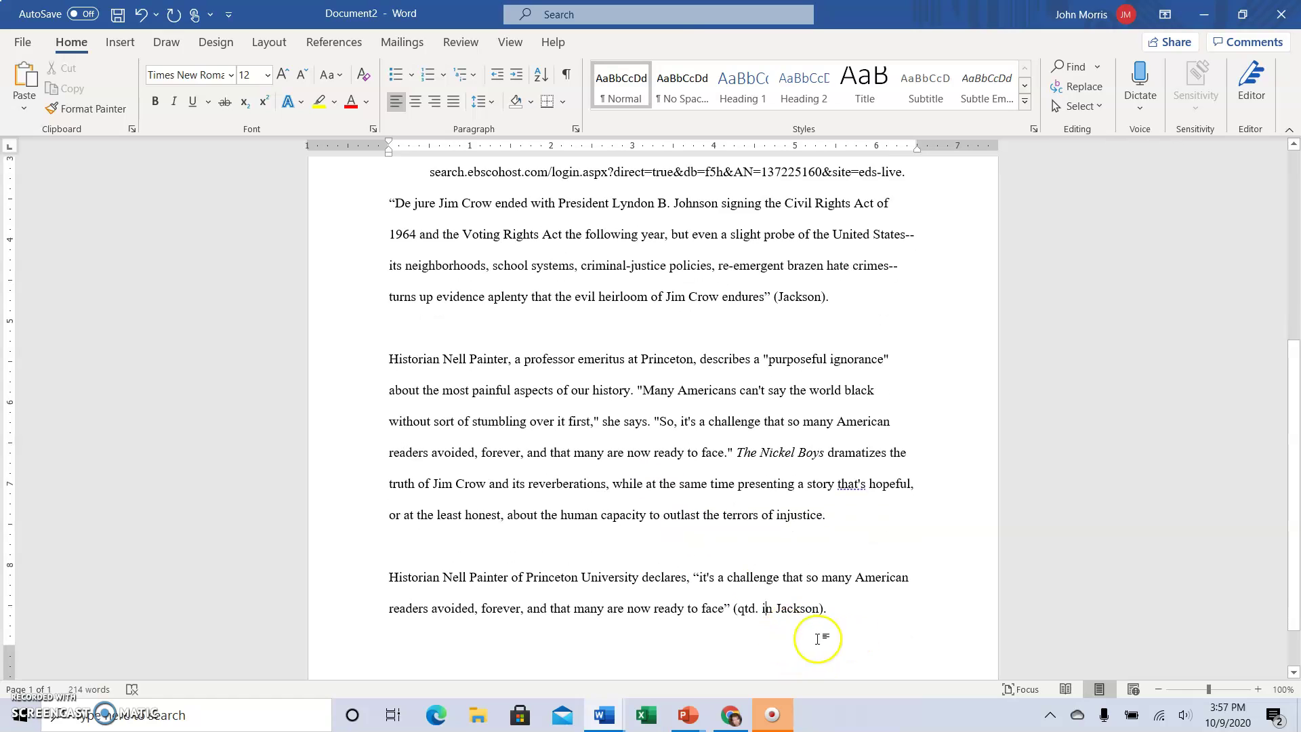
scroll(480, 311, up, 3)
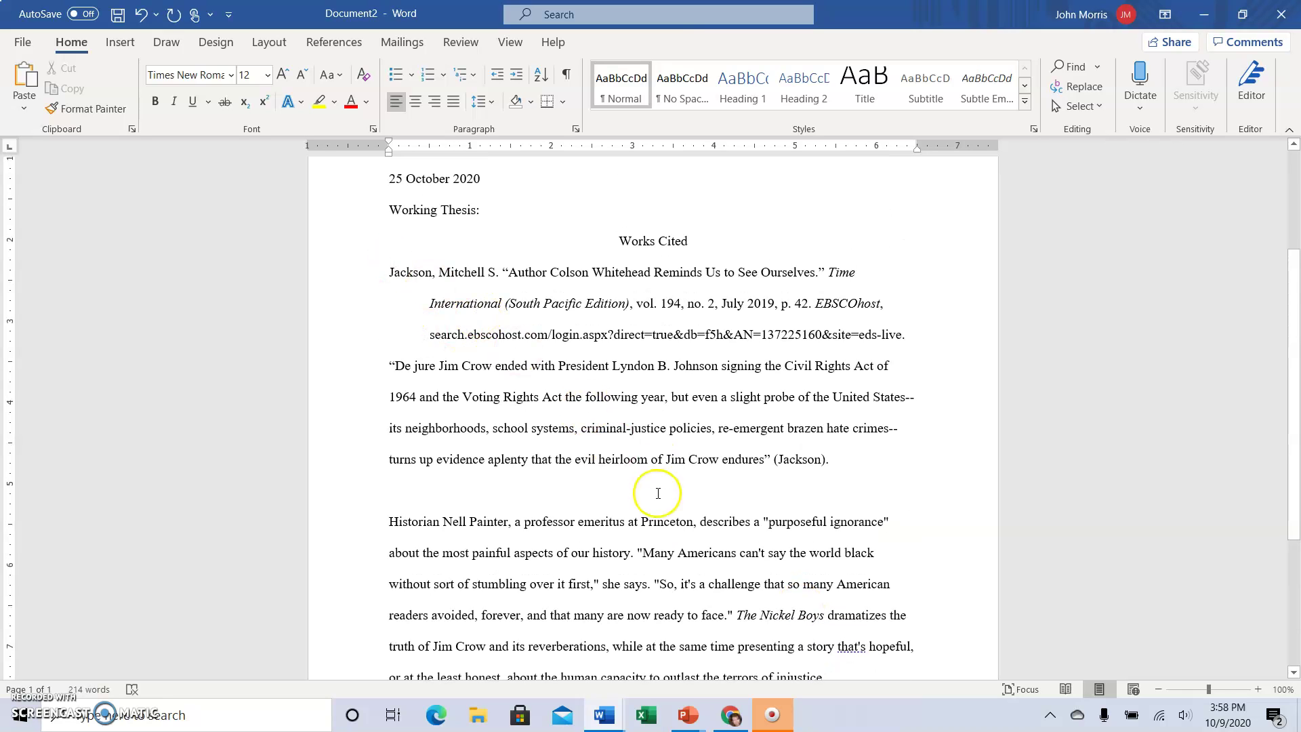
scroll(786, 495, down, 3)
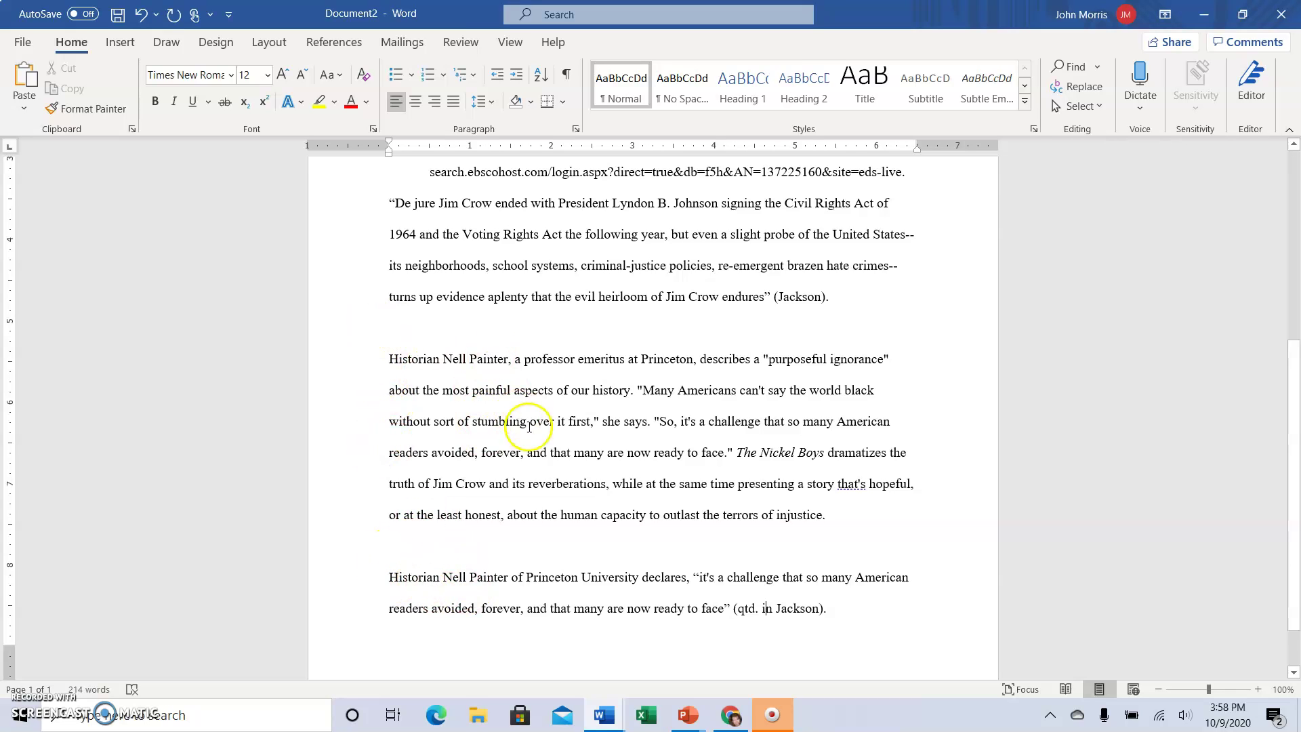
scroll(404, 331, up, 3)
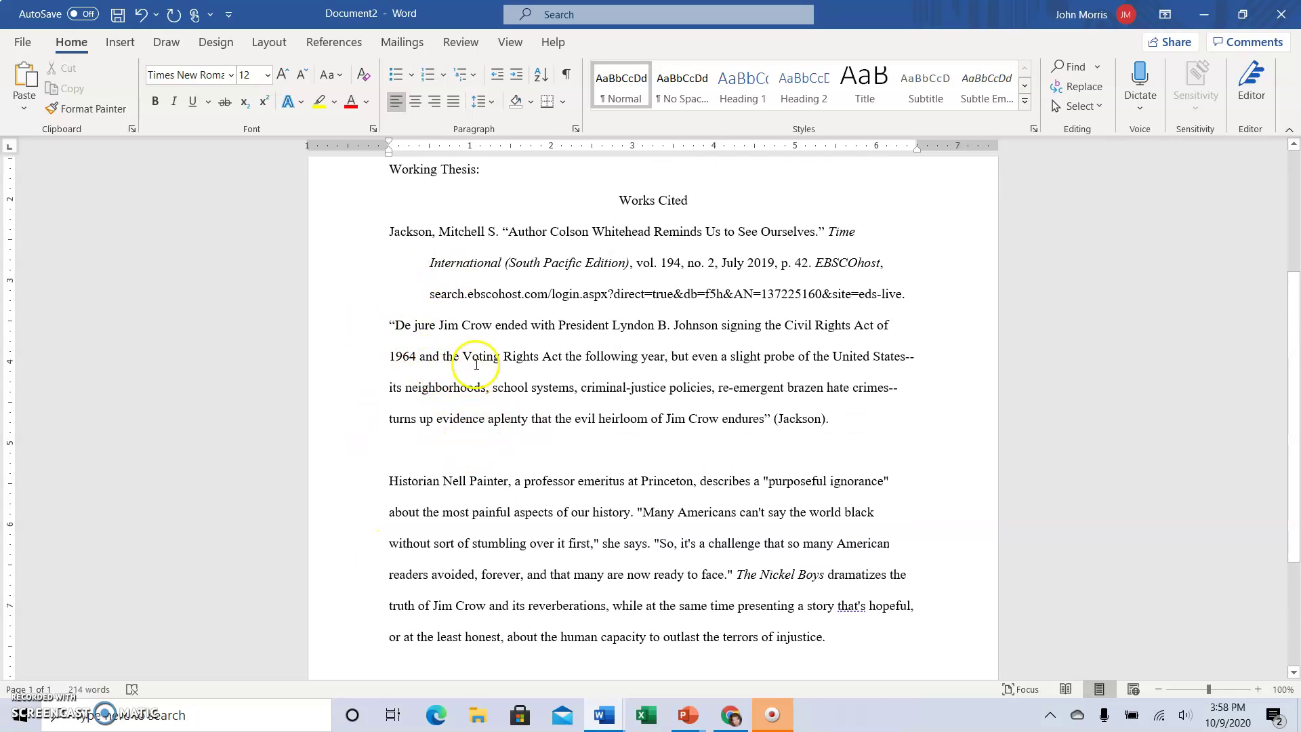
scroll(452, 296, down, 1)
scroll(678, 515, down, 1)
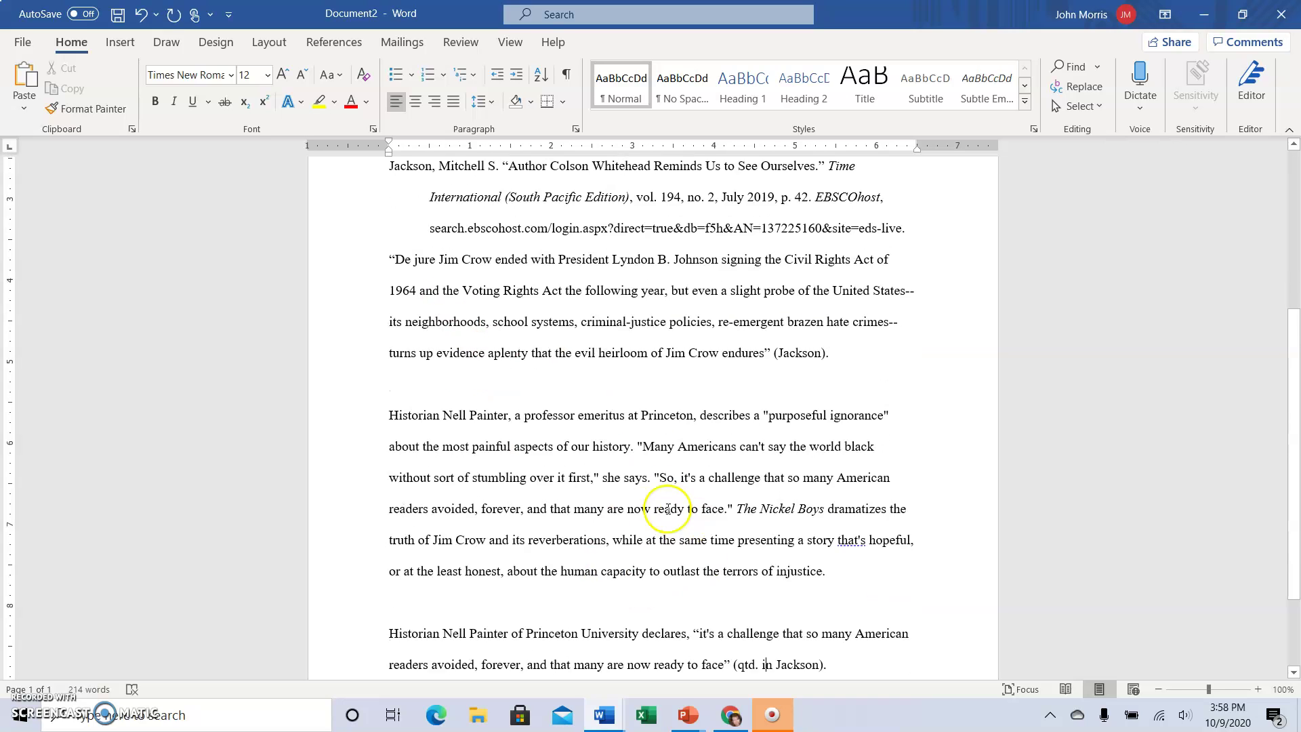
scroll(713, 544, down, 1)
scroll(713, 545, down, 1)
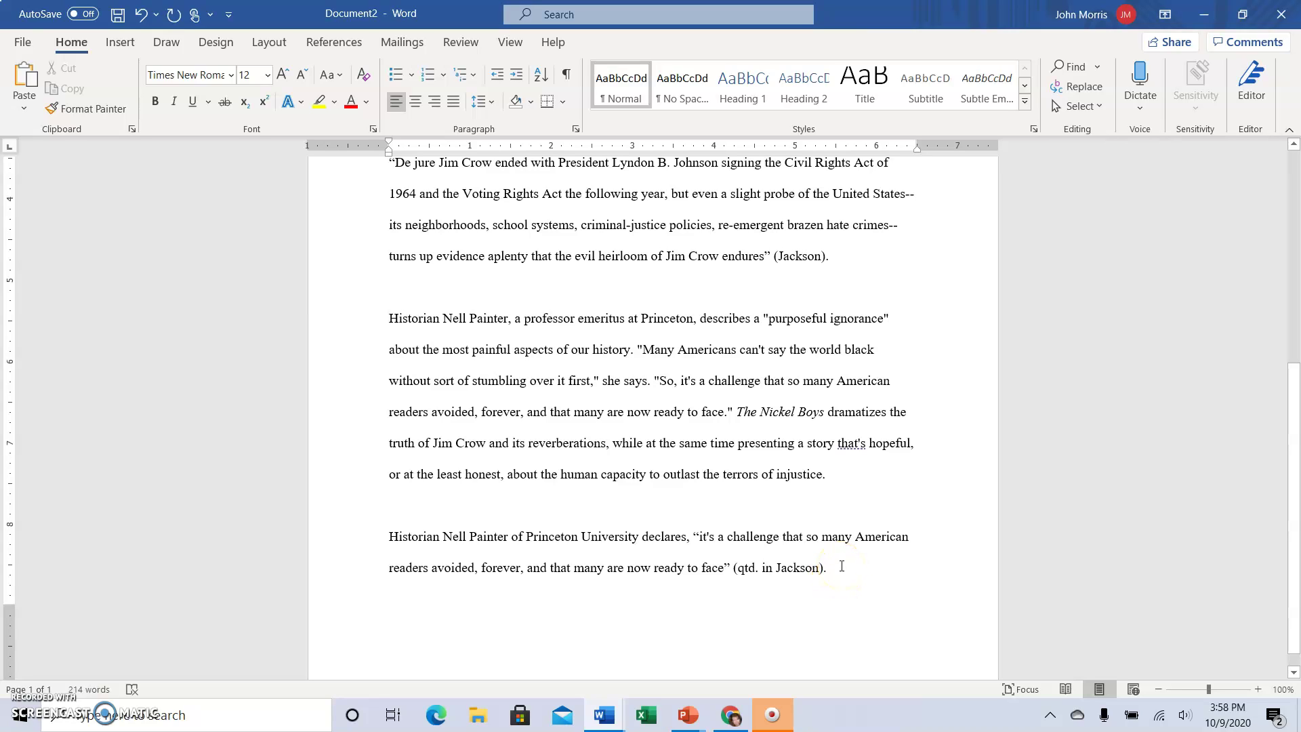
click(842, 566)
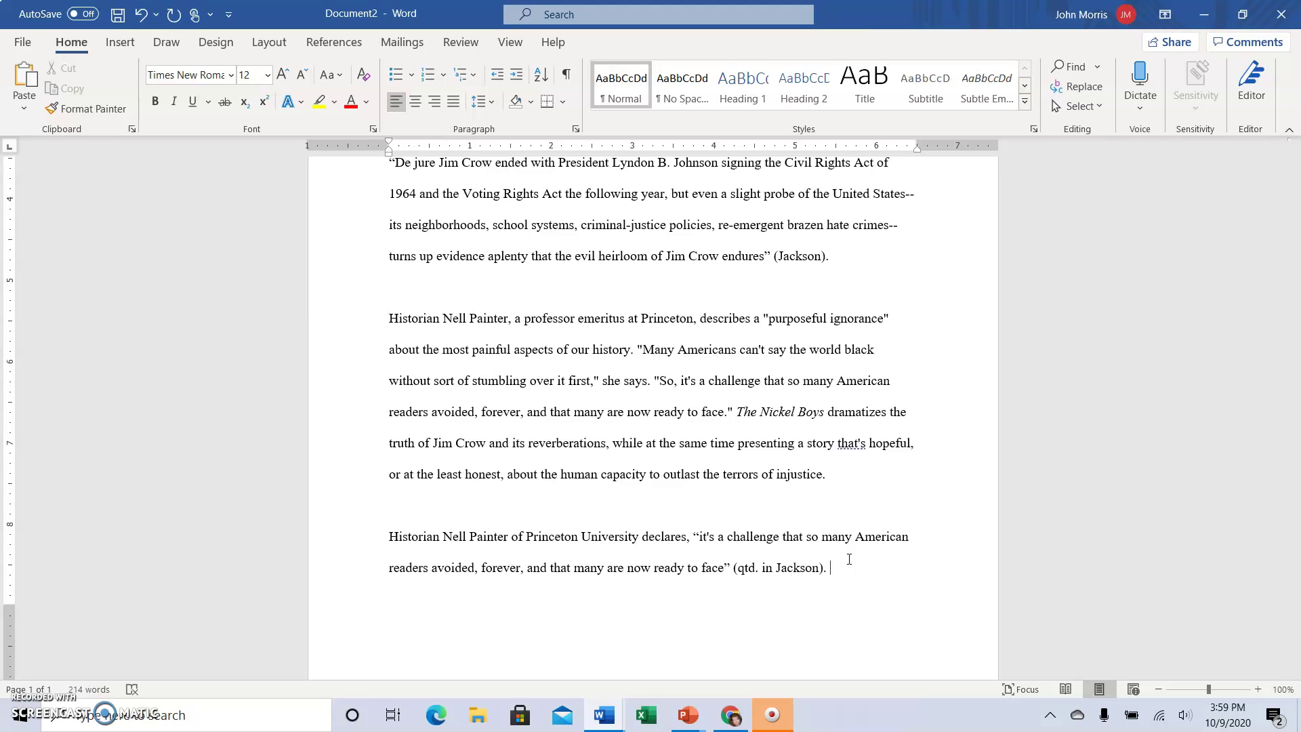
click(1206, 14)
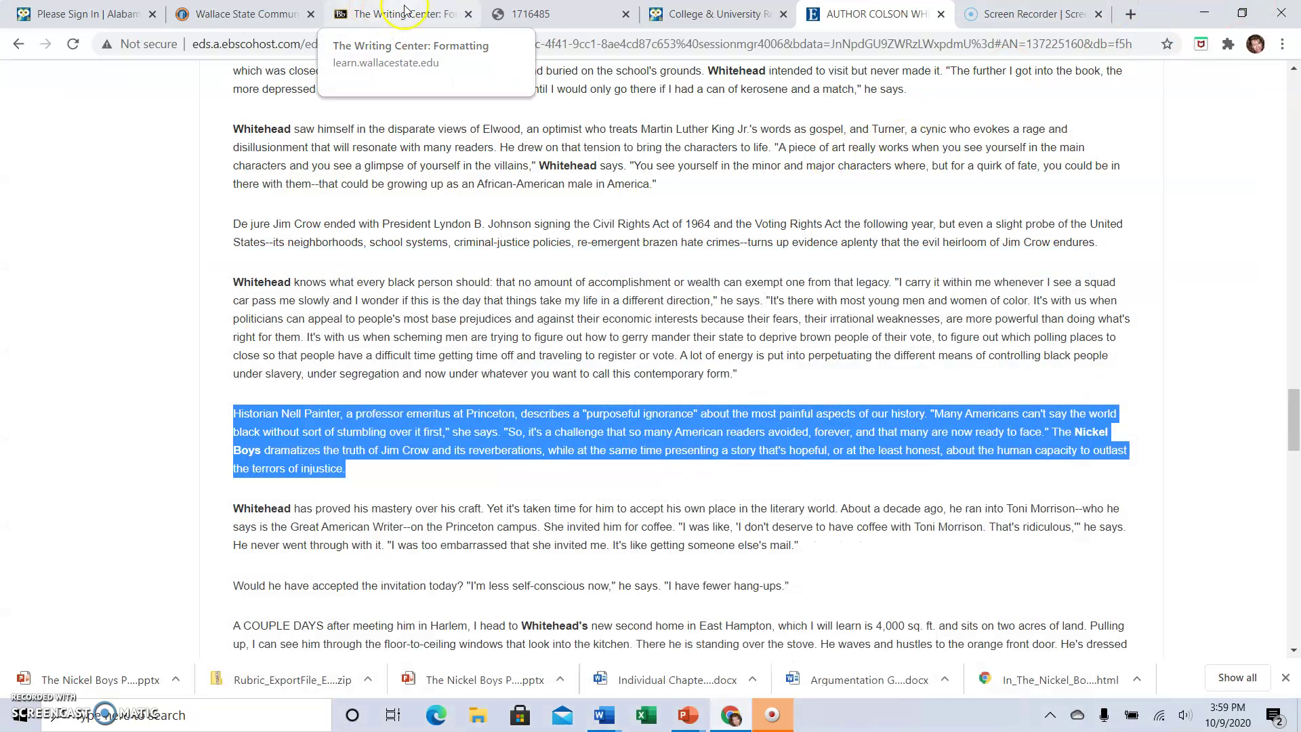
click(359, 13)
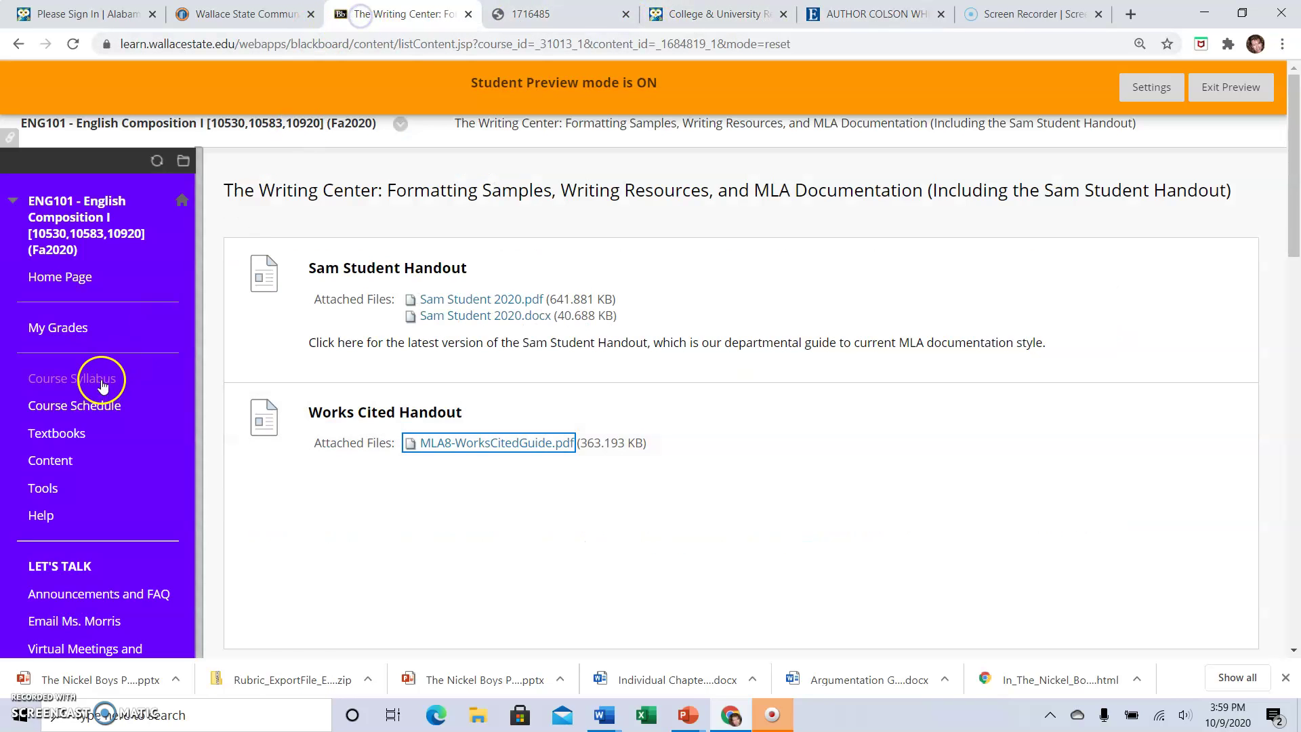
scroll(101, 366, down, 3)
scroll(102, 353, down, 1)
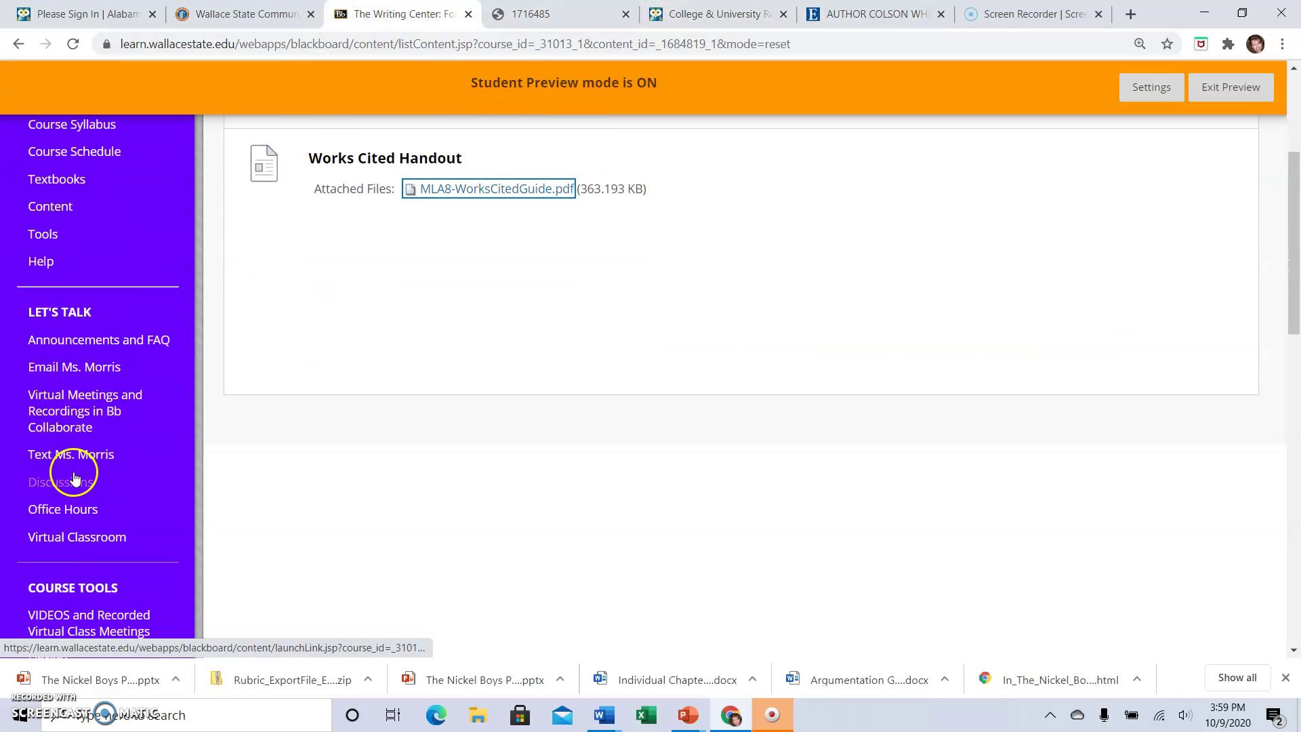
click(76, 479)
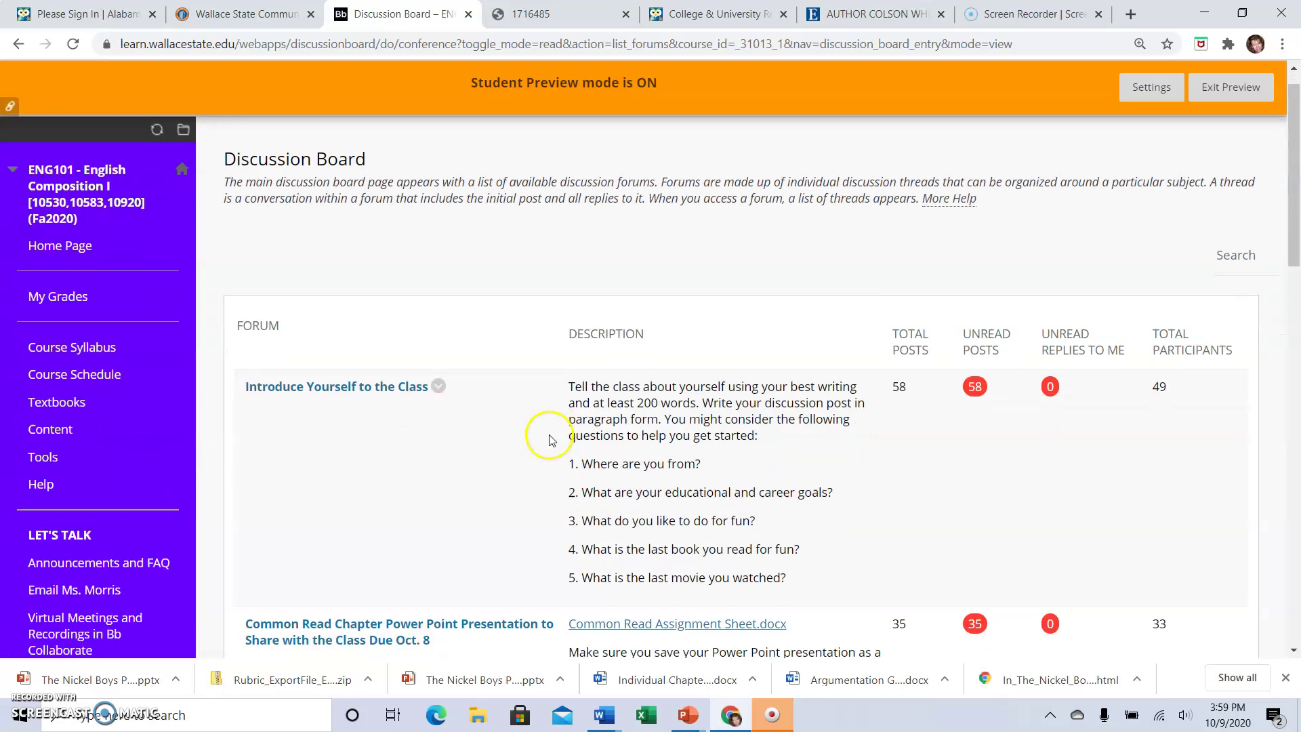
scroll(550, 439, down, 2)
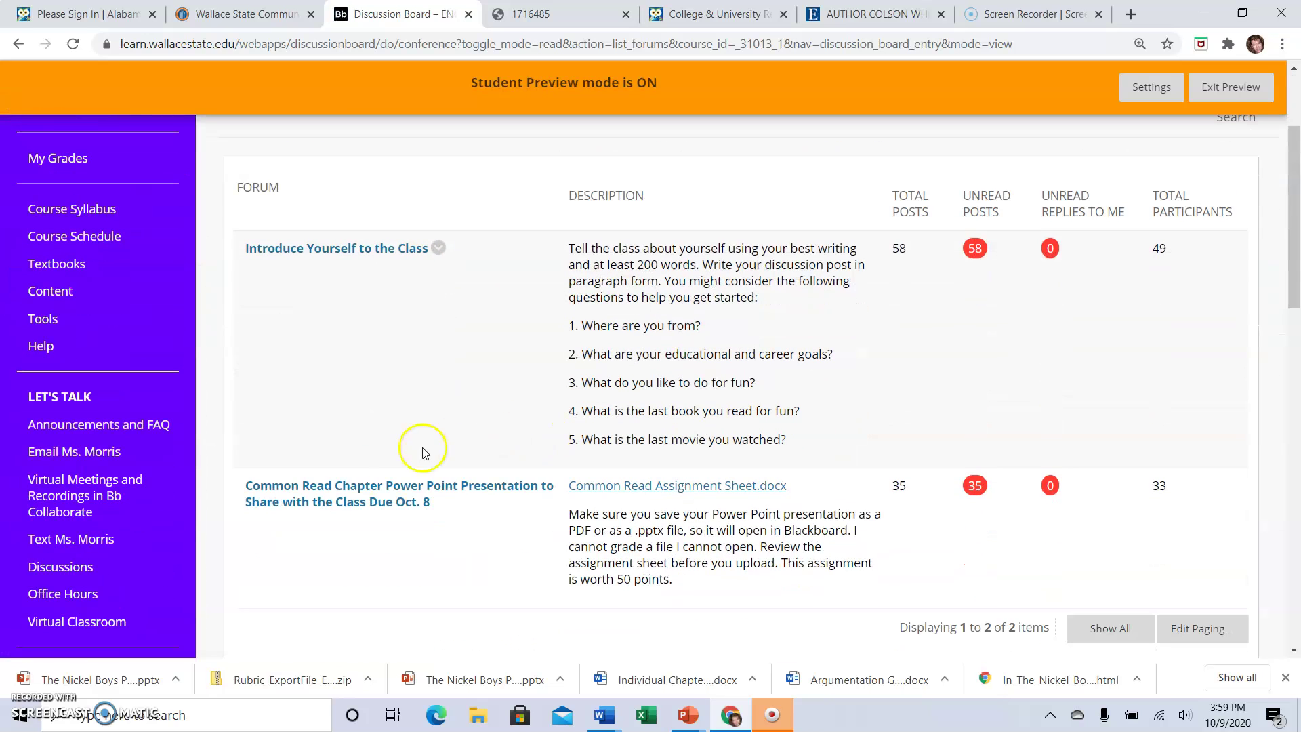
click(319, 498)
scroll(502, 369, down, 3)
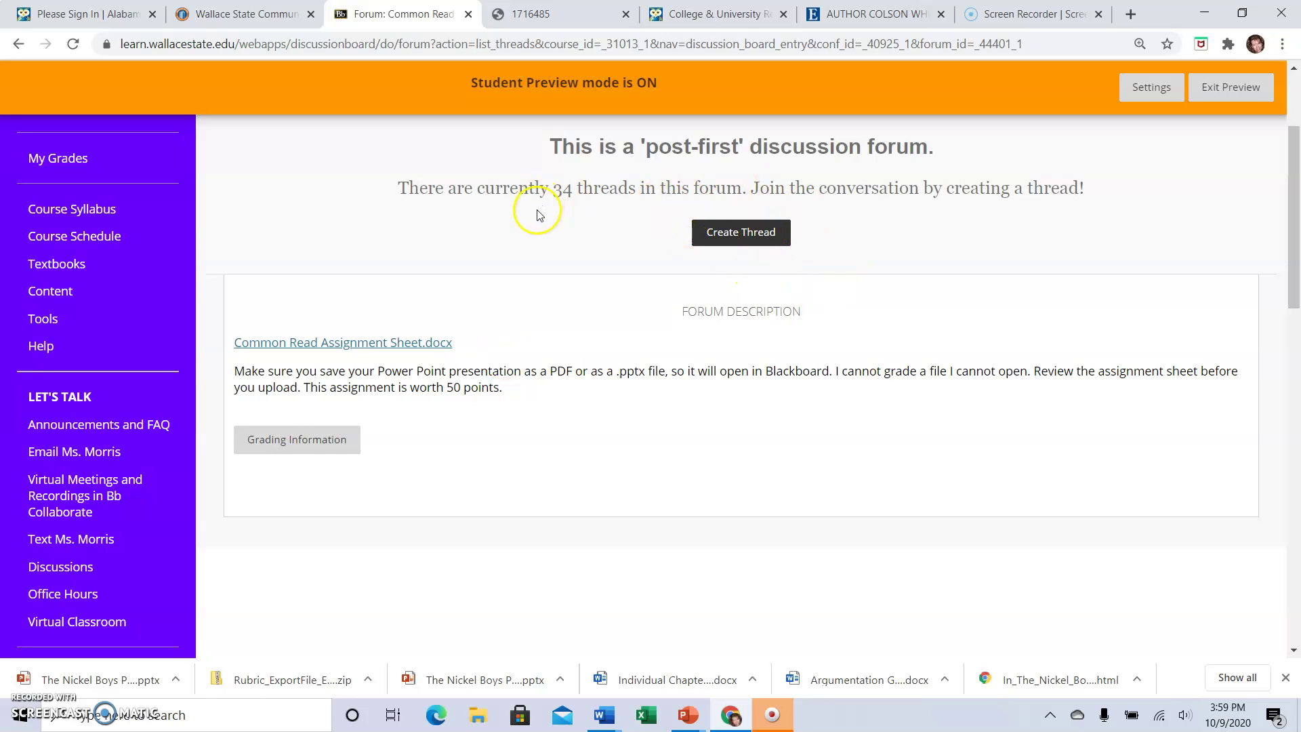
scroll(549, 234, up, 1)
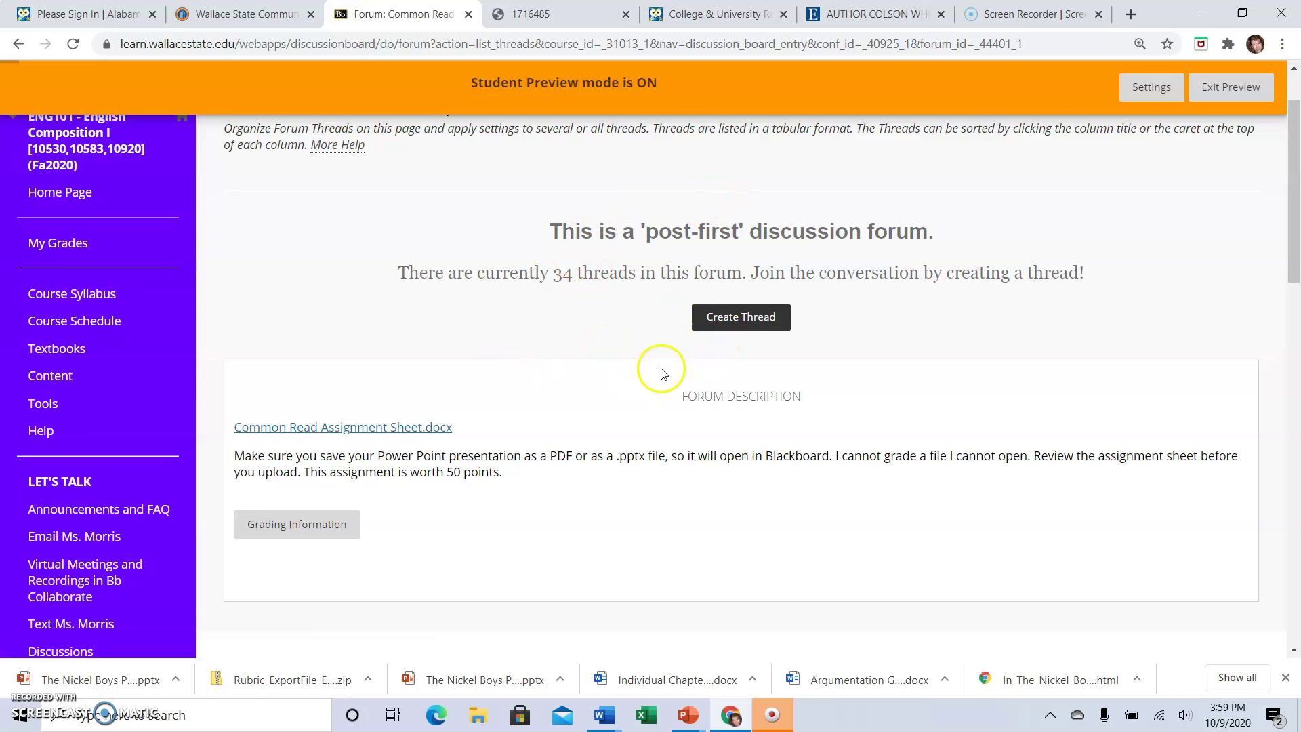
scroll(577, 359, down, 1)
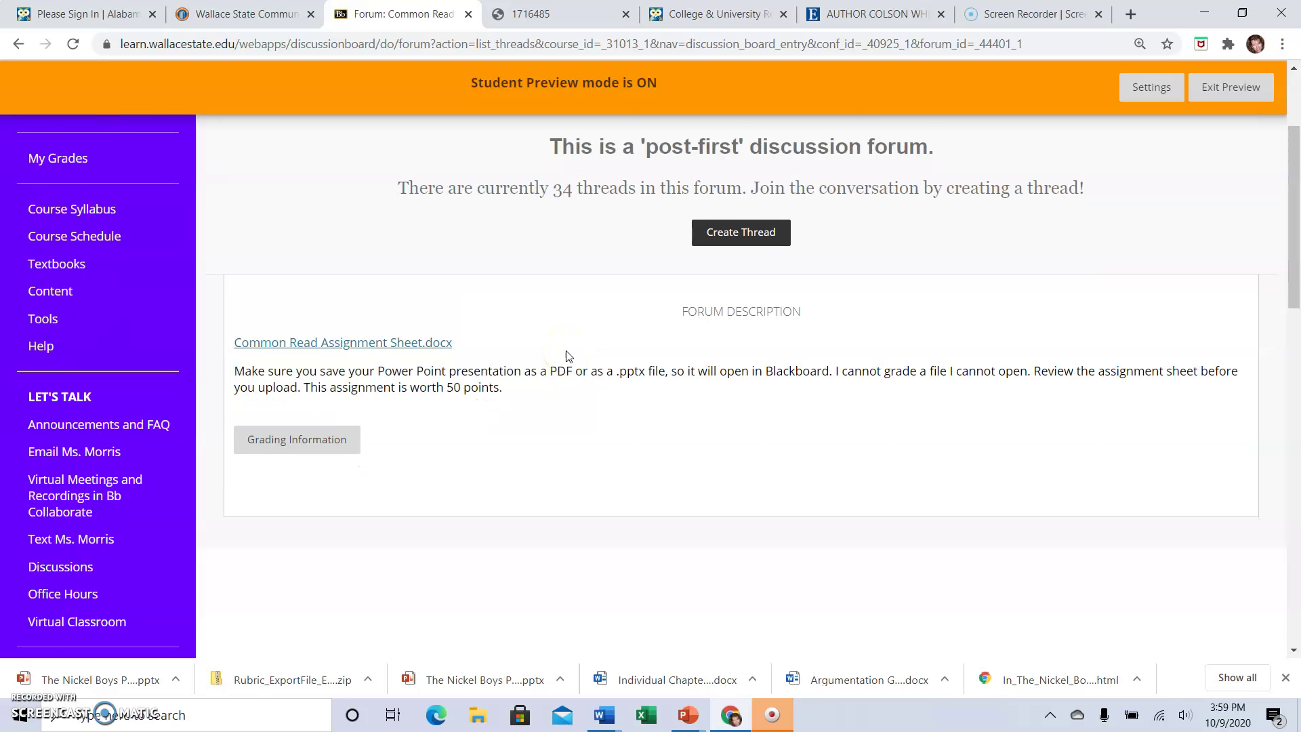
scroll(568, 357, down, 1)
scroll(568, 358, up, 1)
- Append '(Nickel page 72)' after the Painter quotation's (qtd. in Jackson) citation
mouse_move(604, 714)
click(736, 652)
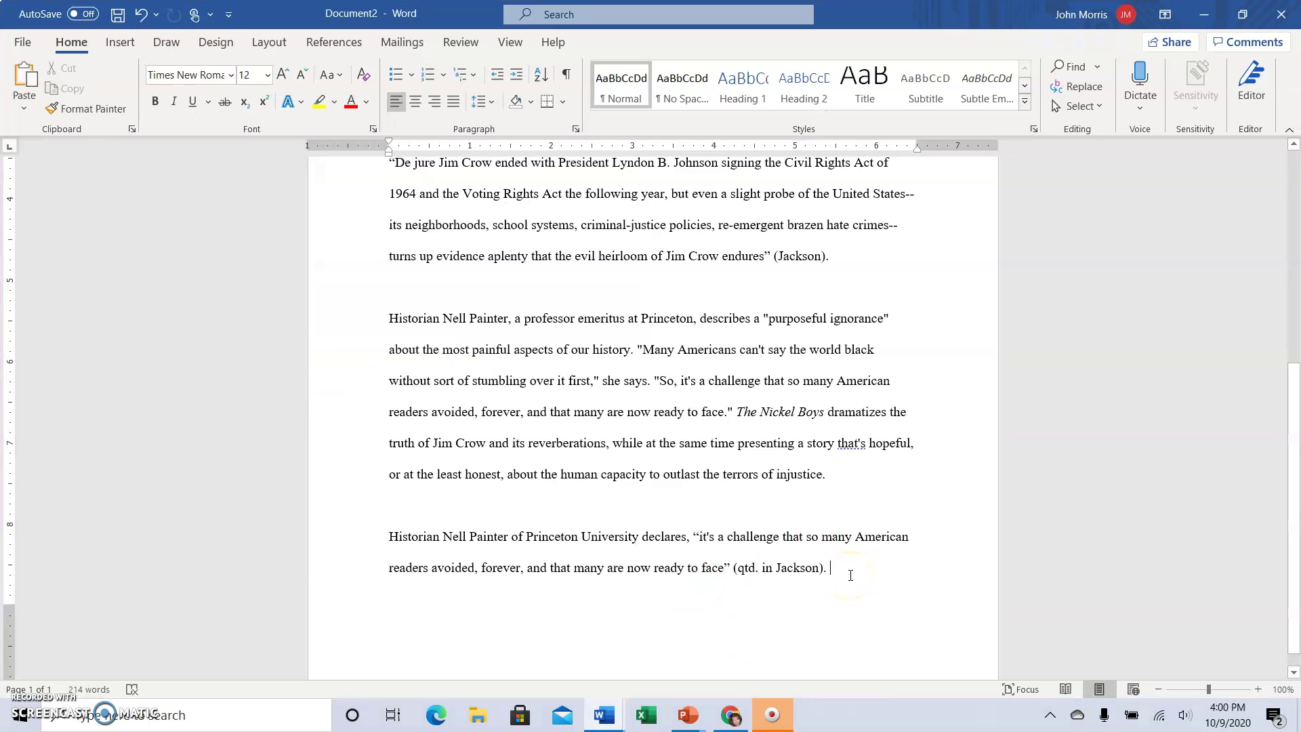
text((Nickel )
text(page )
text(72))
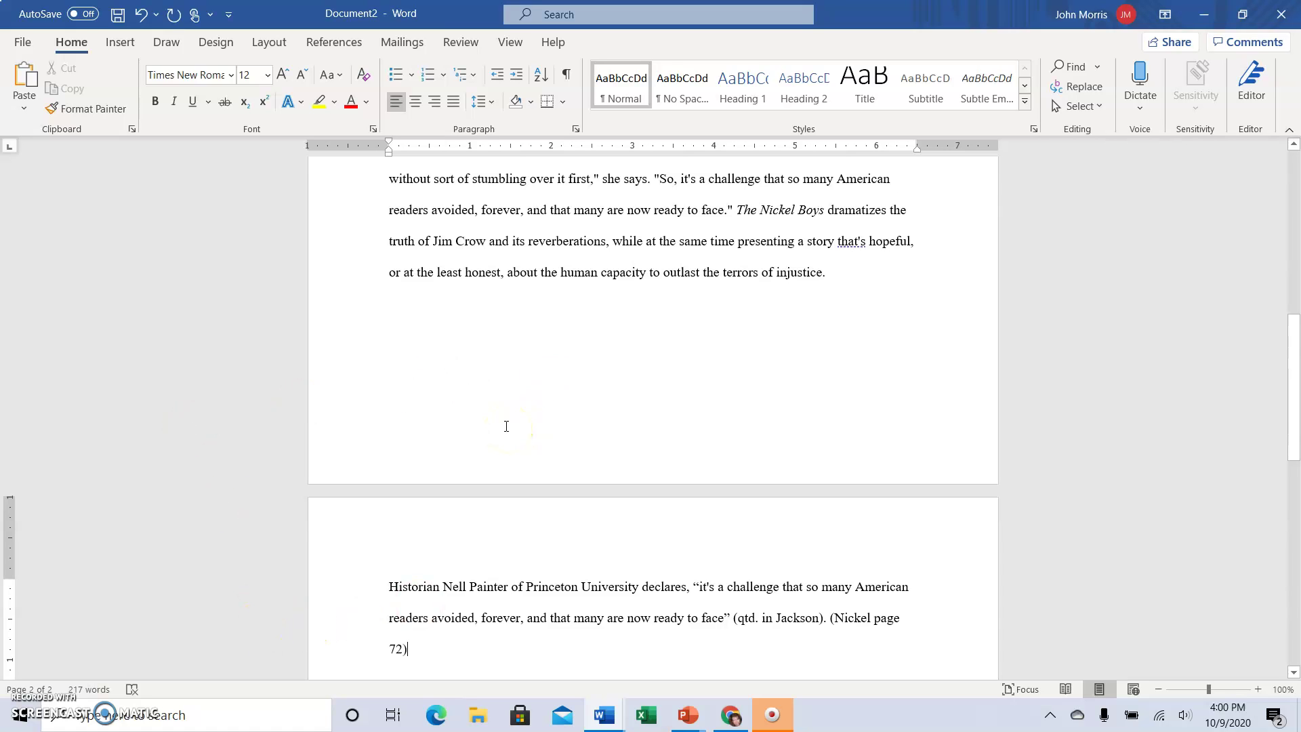
scroll(507, 426, up, 2)
scroll(507, 426, up, 2)
scroll(507, 426, up, 3)
scroll(507, 426, up, 3)
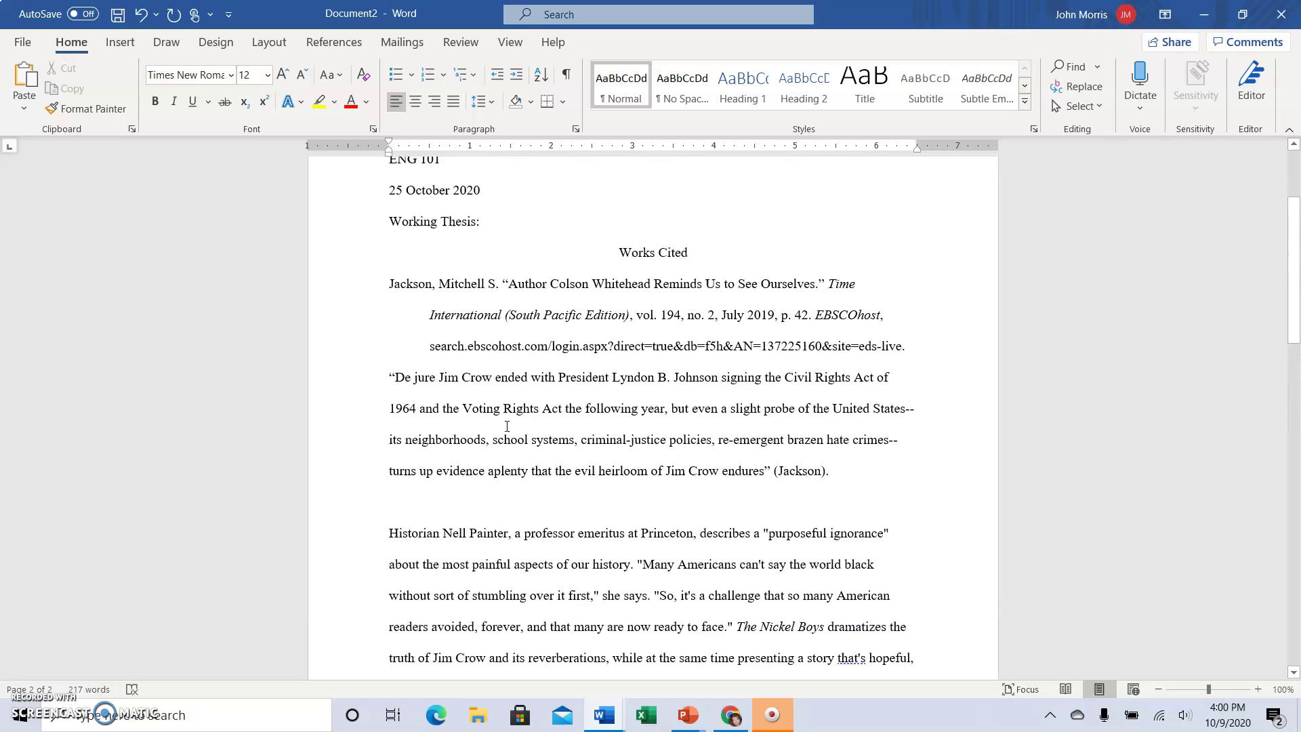
scroll(475, 353, up, 1)
scroll(434, 305, down, 1)
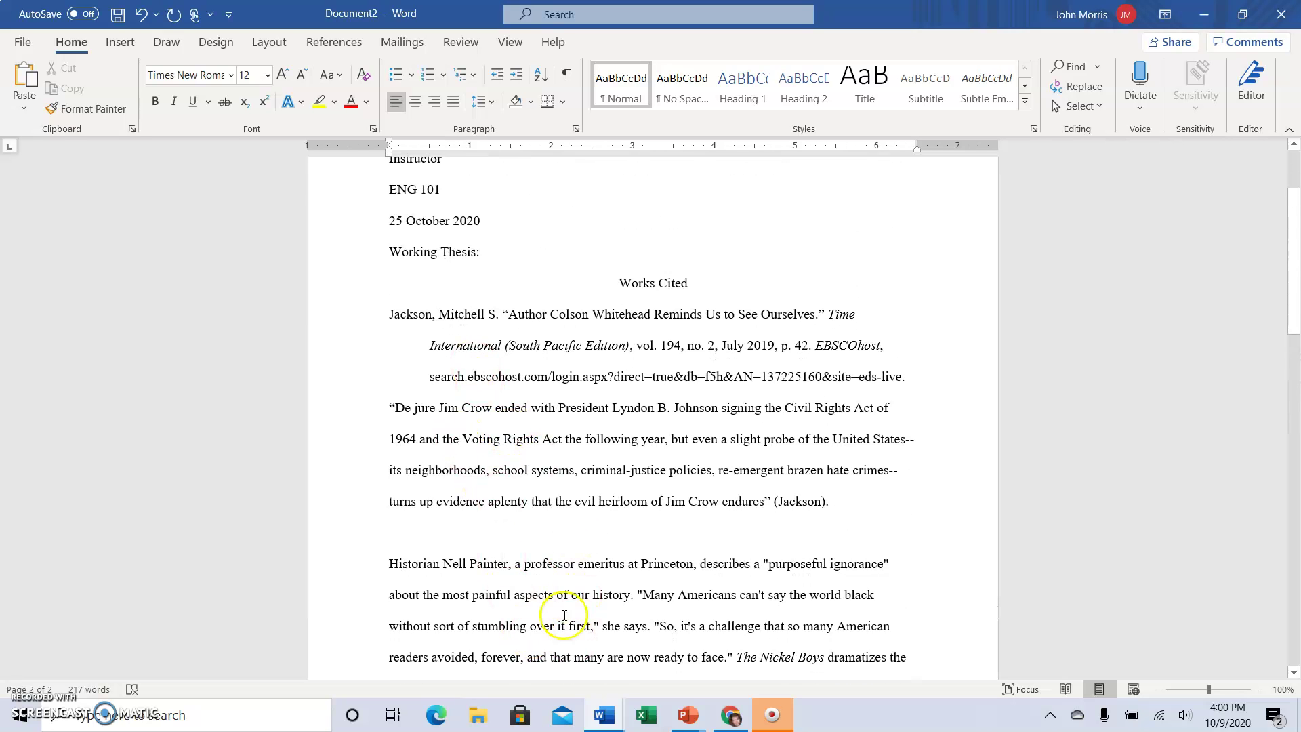
scroll(558, 596, down, 1)
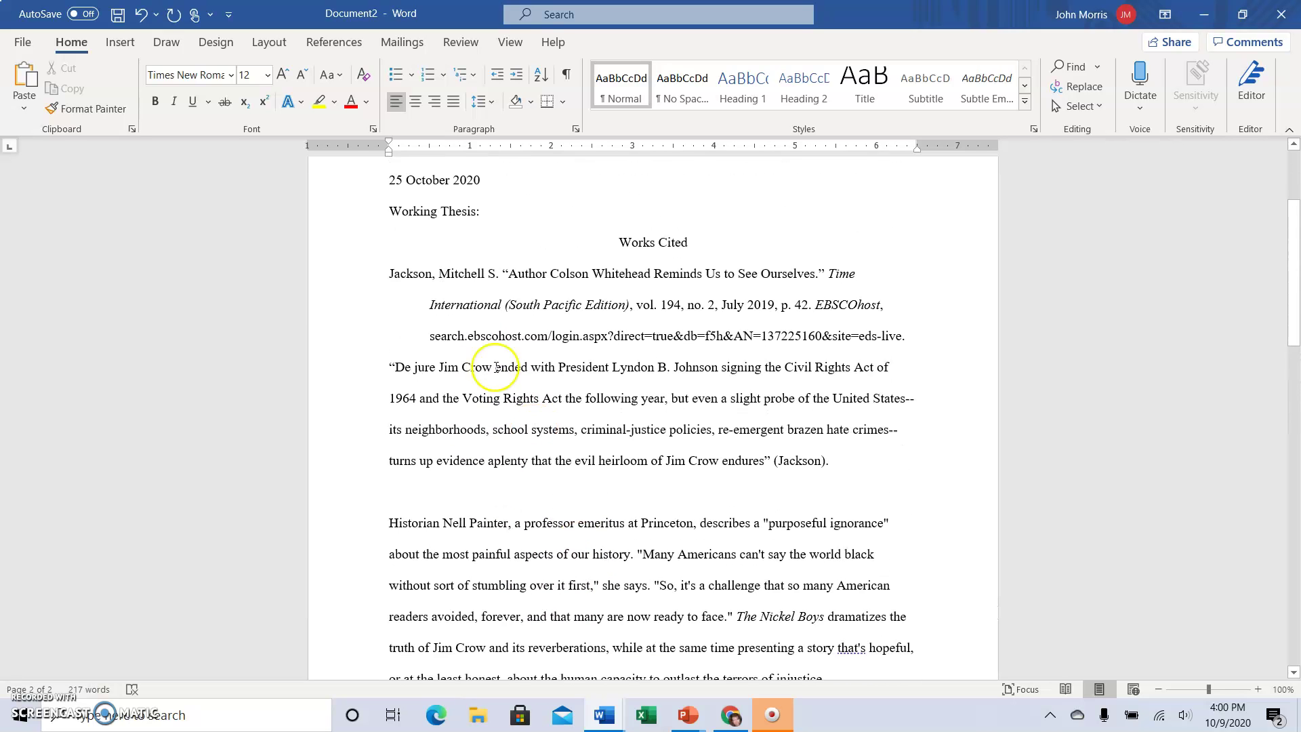
click(606, 591)
scroll(607, 590, up, 1)
scroll(610, 560, down, 2)
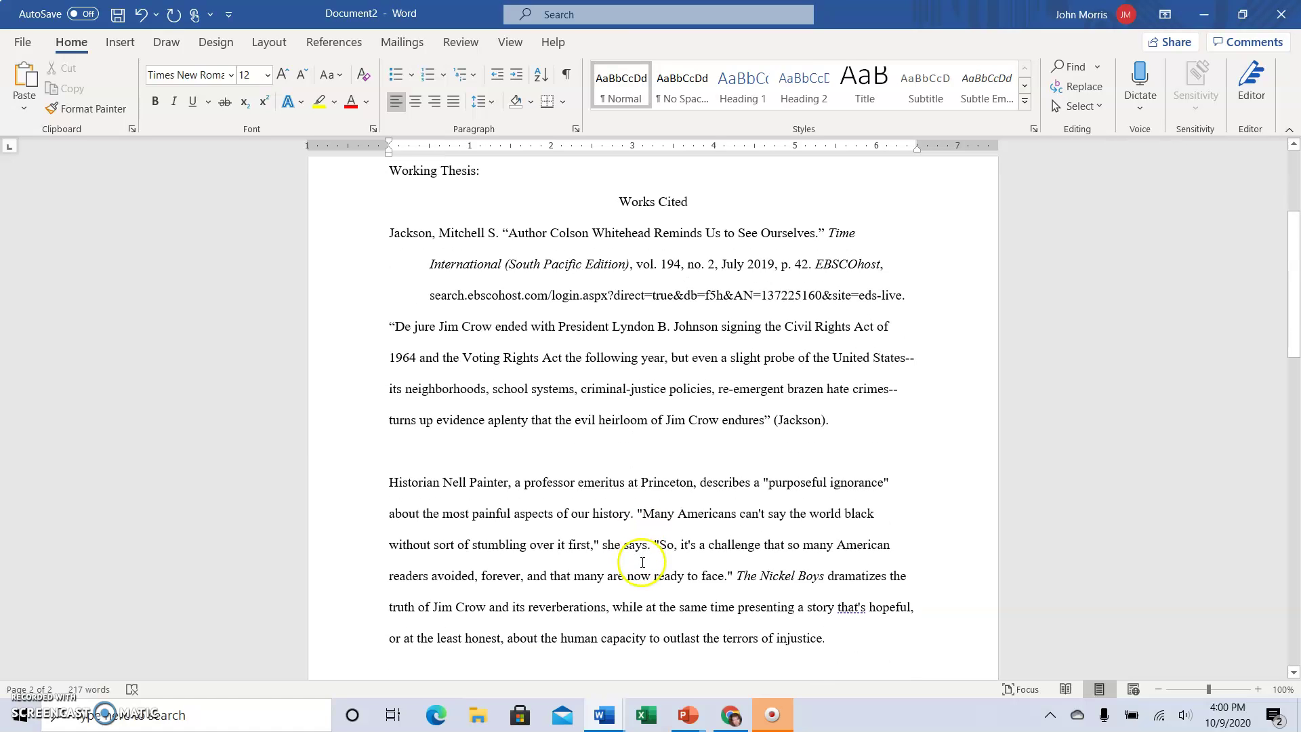
scroll(642, 566, down, 2)
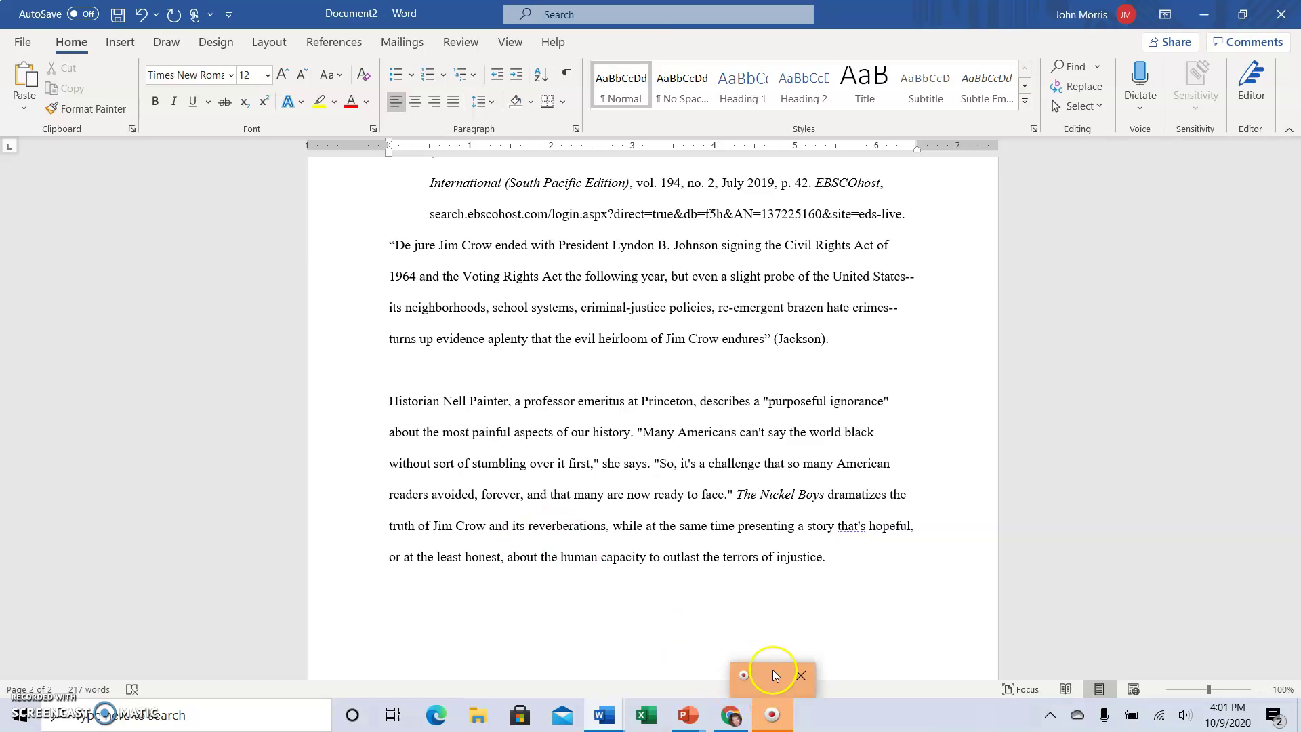
click(772, 712)
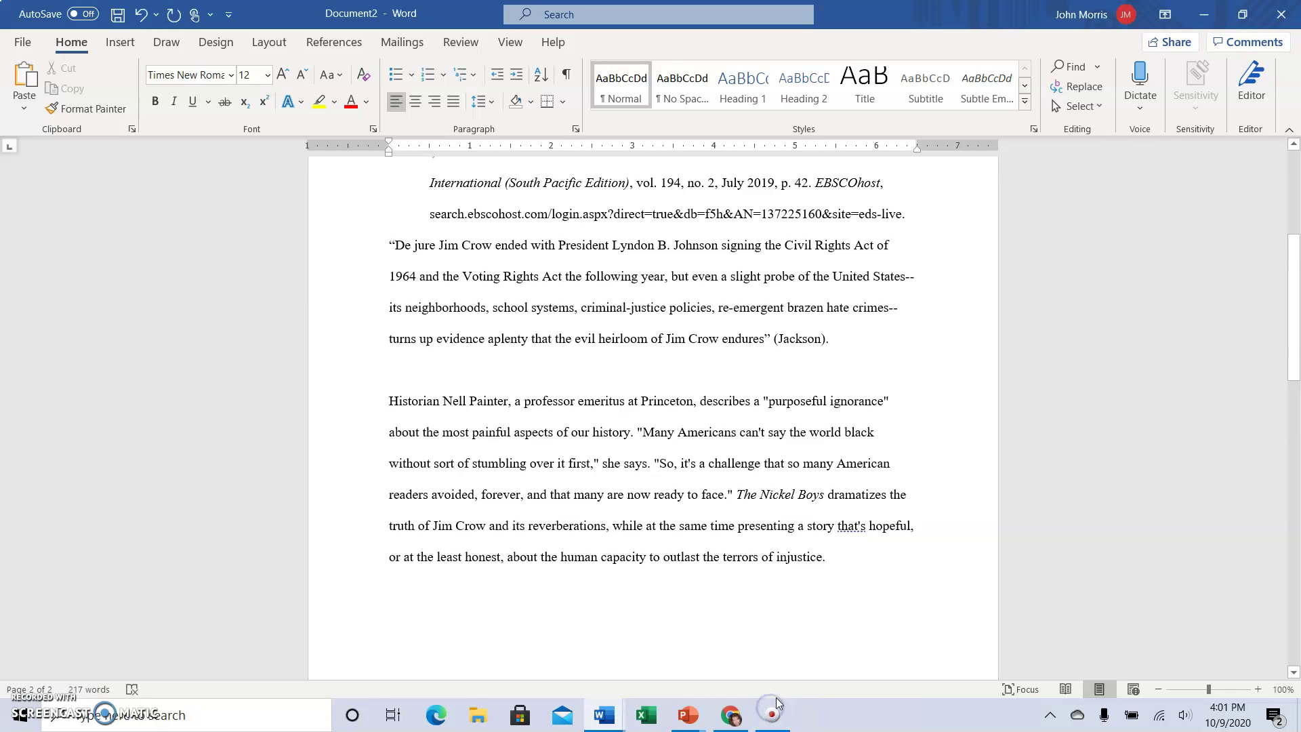